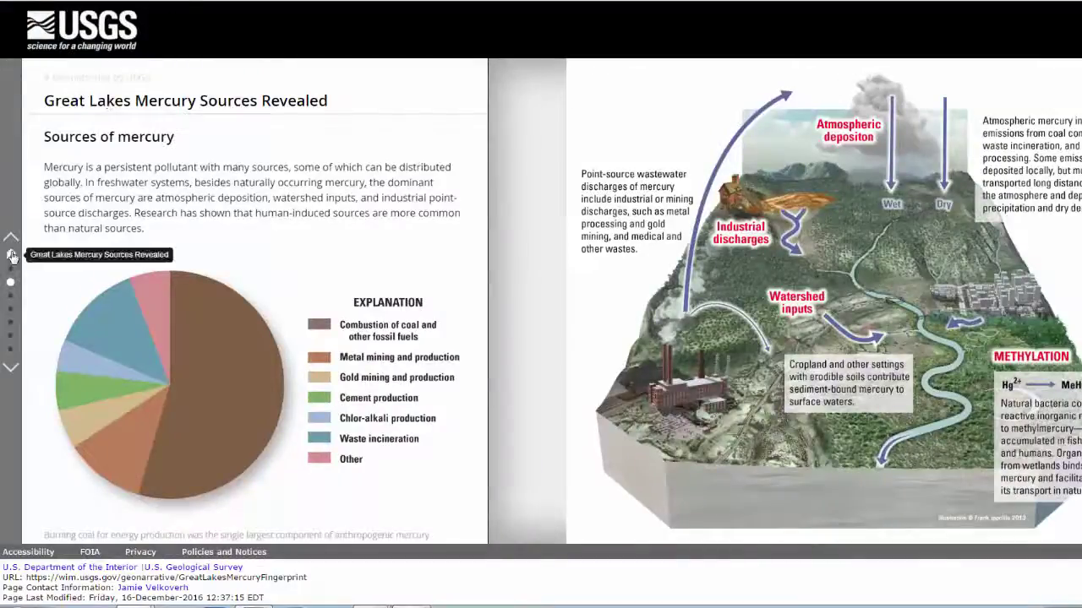
Step: Browse the sections of the Great Lakes Mercury Sources Revealed story map, through to the per-lake pie charts and sample map
left_click(10, 254)
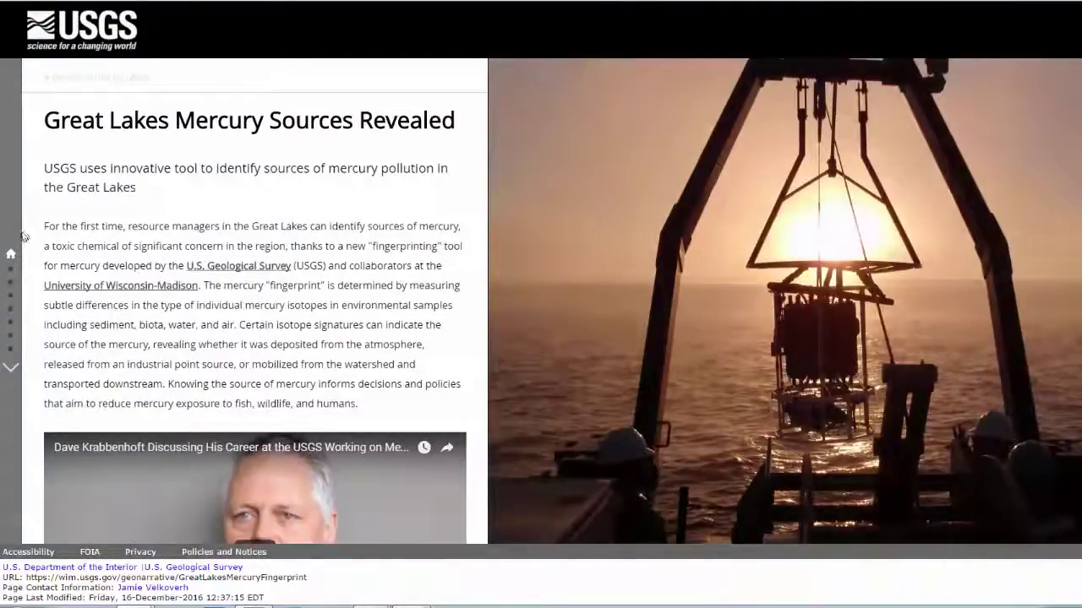
left_click(10, 283)
left_click(10, 299)
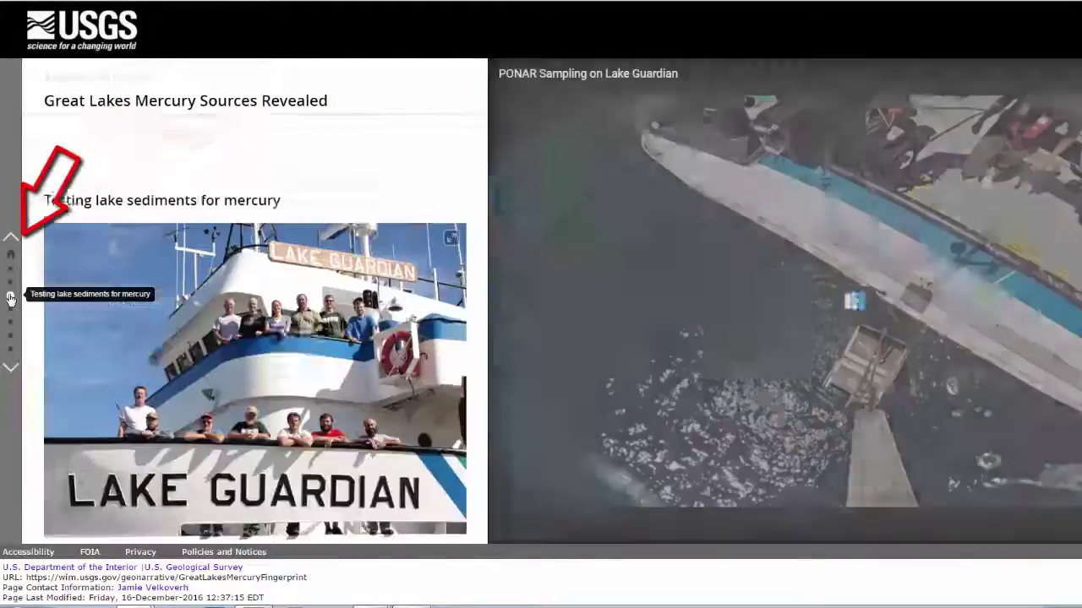
left_click(10, 312)
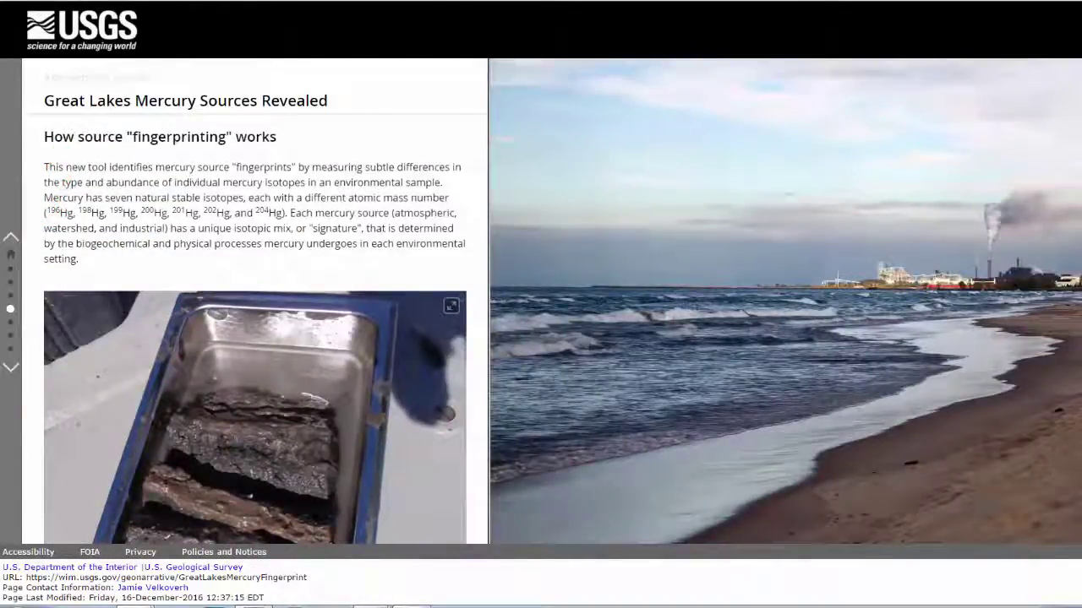
scroll(426, 307, "down", 10)
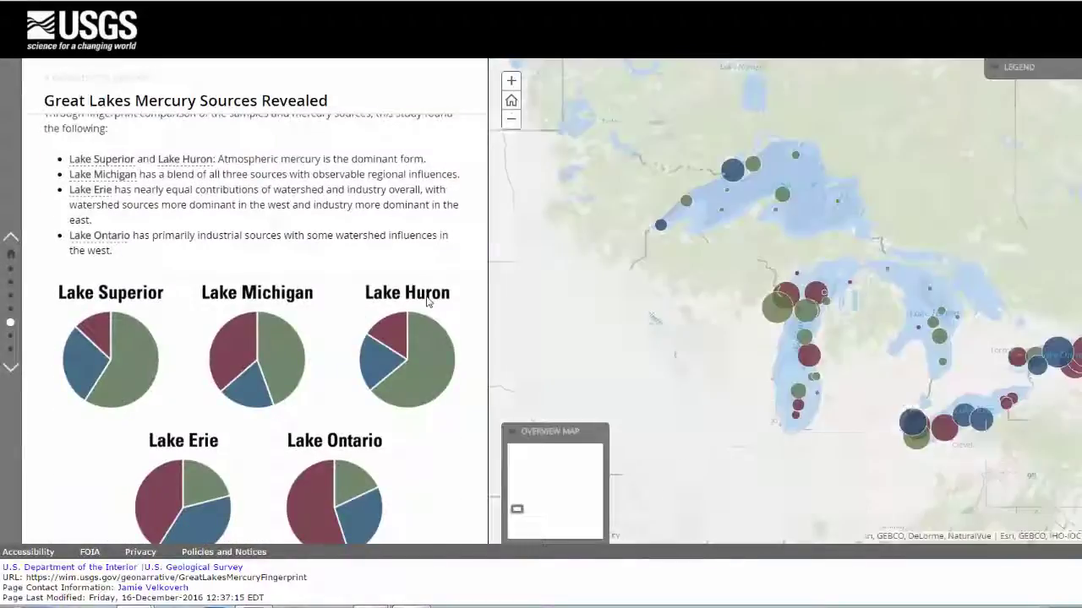
scroll(423, 295, "down", 3)
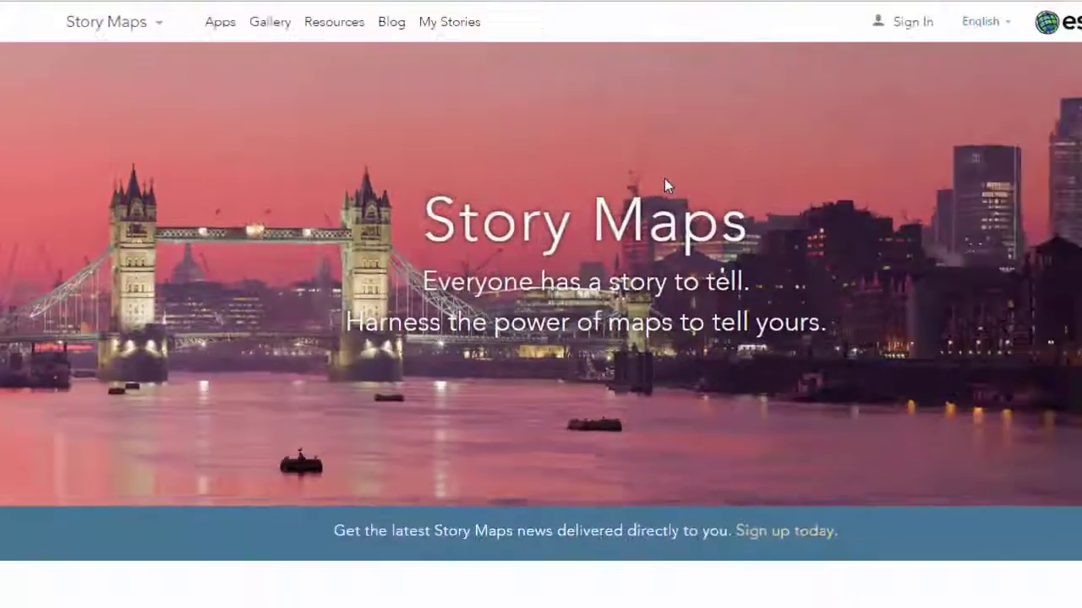
Step: Sign in to the Esri Story Maps site and create a new story from My Stories using the Map Series app
left_click(912, 23)
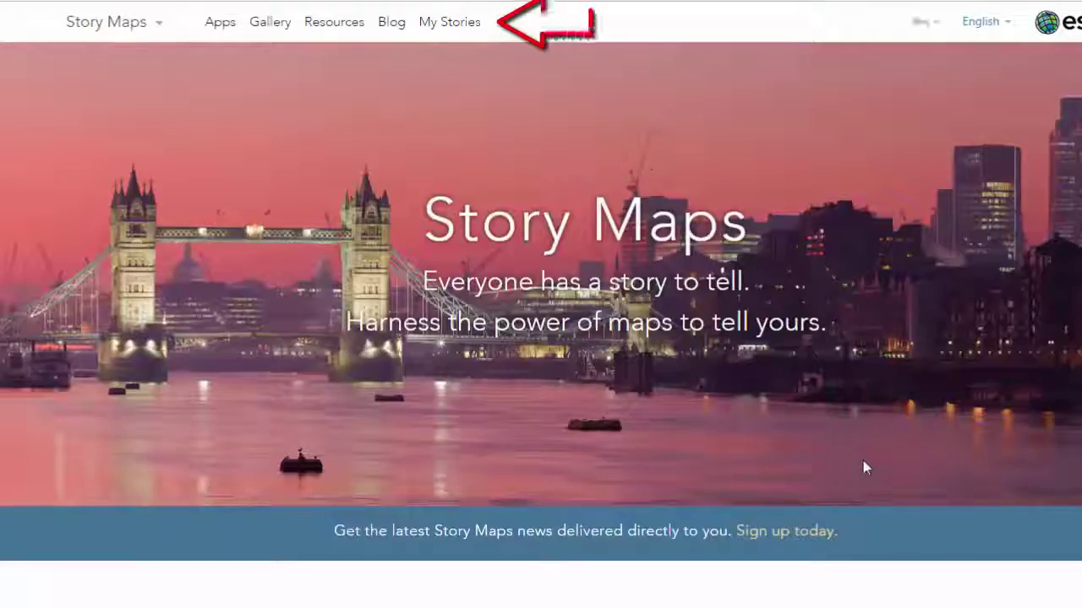
left_click(449, 22)
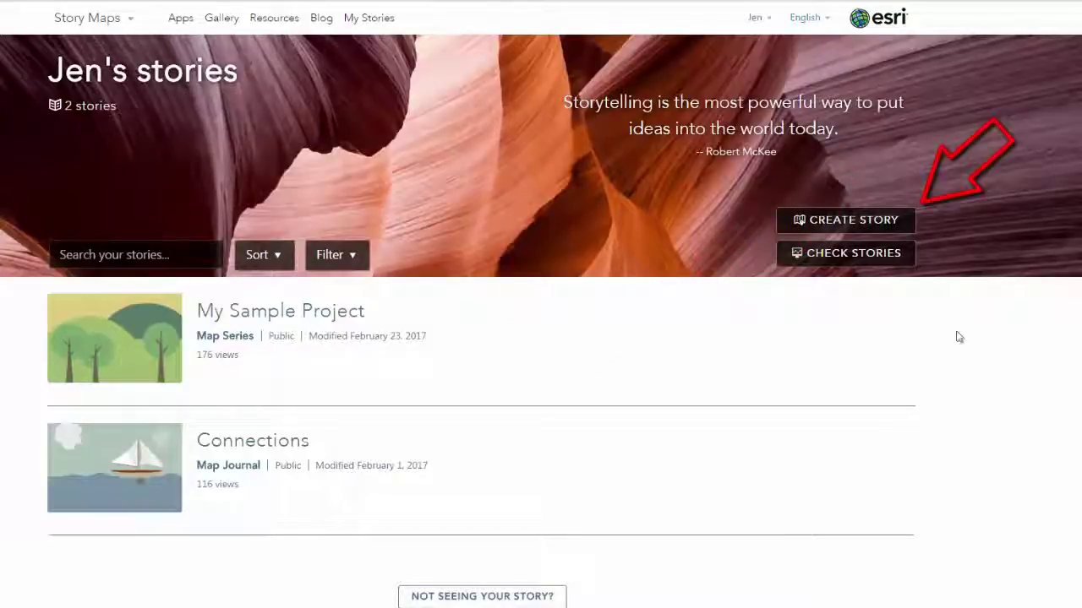
left_click(873, 221)
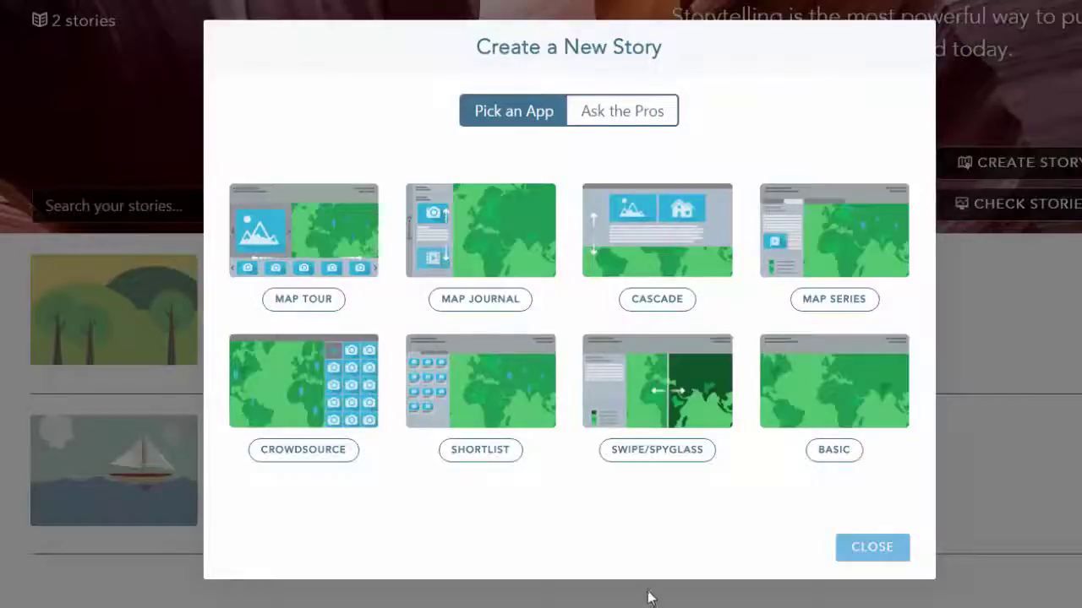
left_click(830, 301)
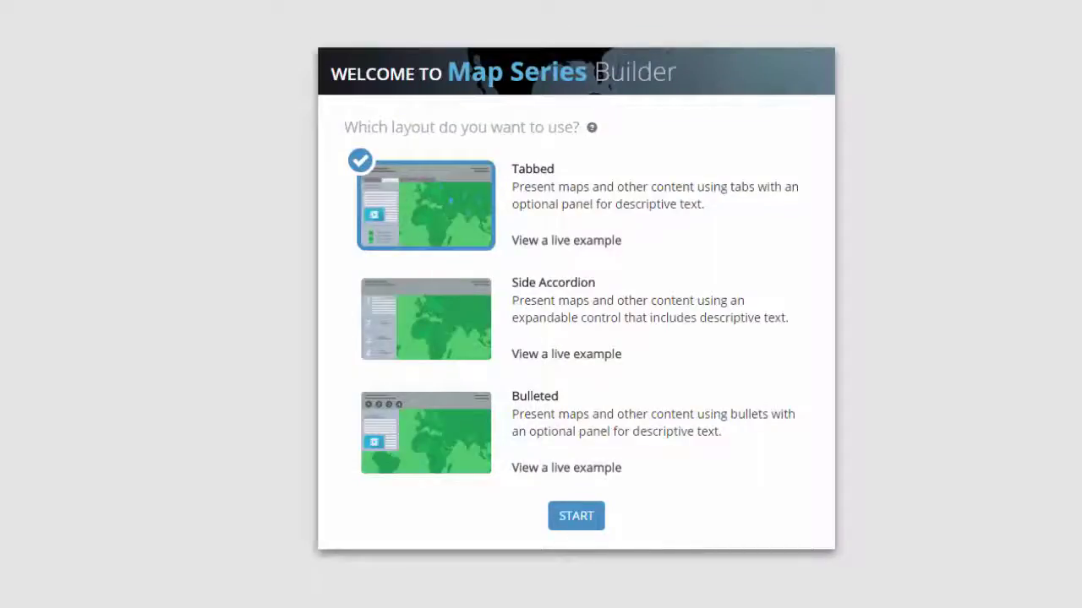
Step: Start the map series with the Tabbed layout and title it StoryMap Demo
left_click(576, 517)
left_click(495, 307)
type("StoryMap Demo")
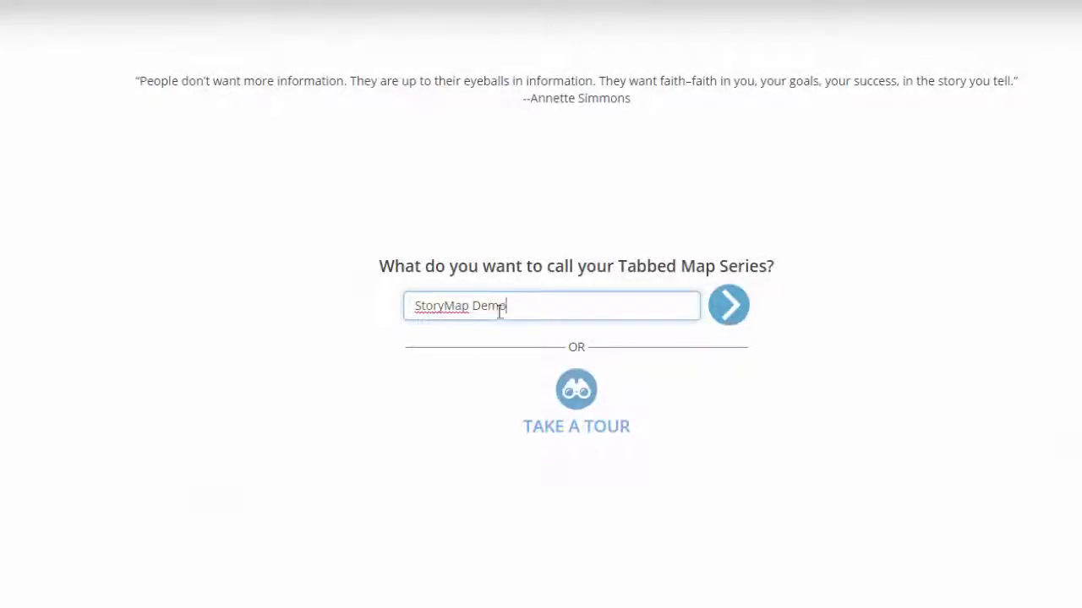
left_click(729, 305)
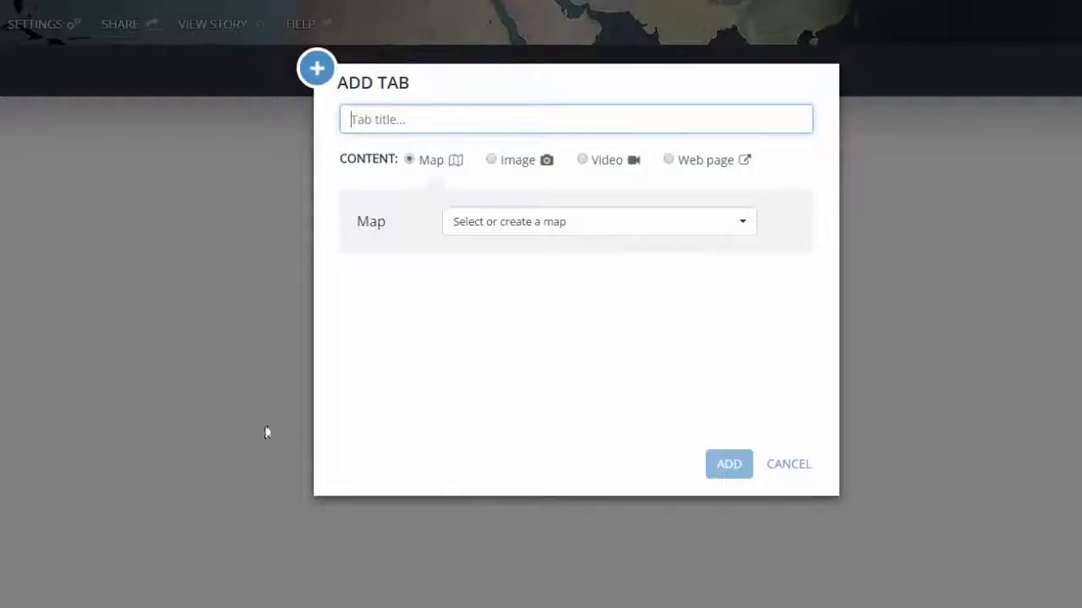
Step: Title the first tab Background and choose to select an existing map as its content
type("Background")
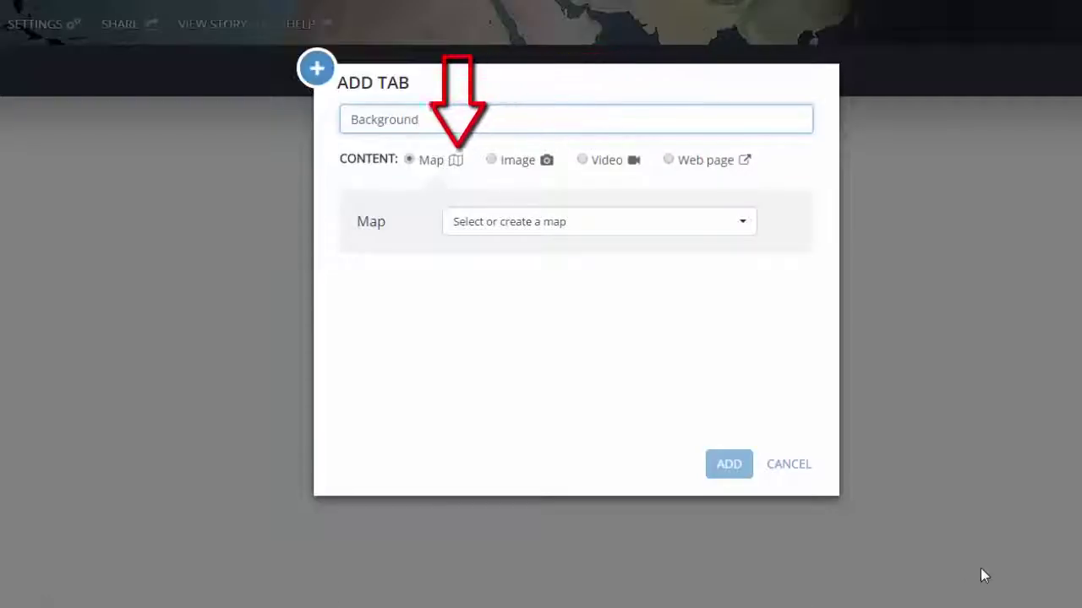
left_click(715, 225)
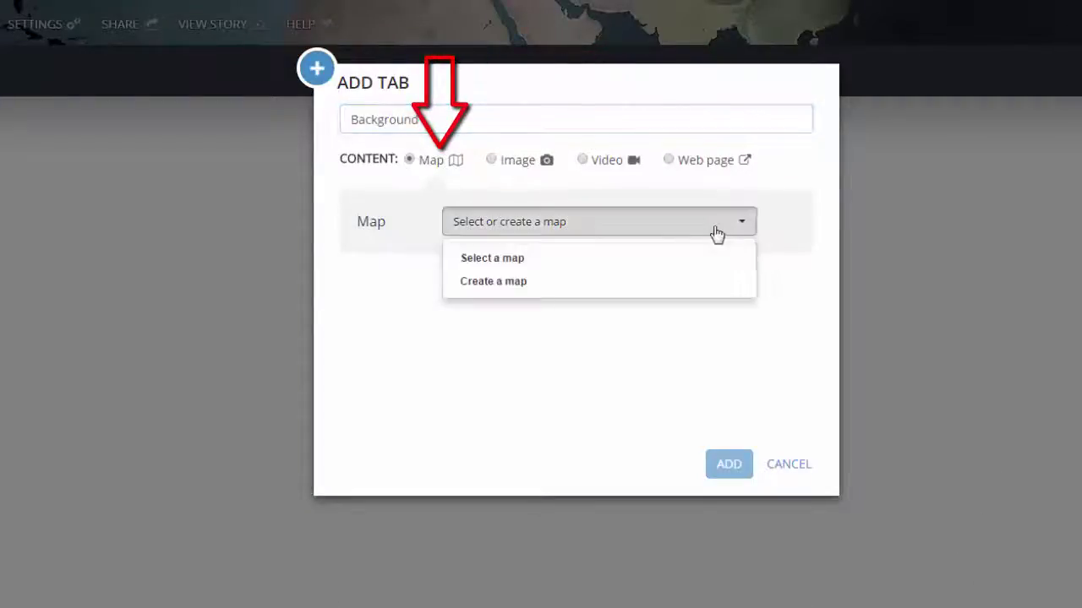
left_click(681, 263)
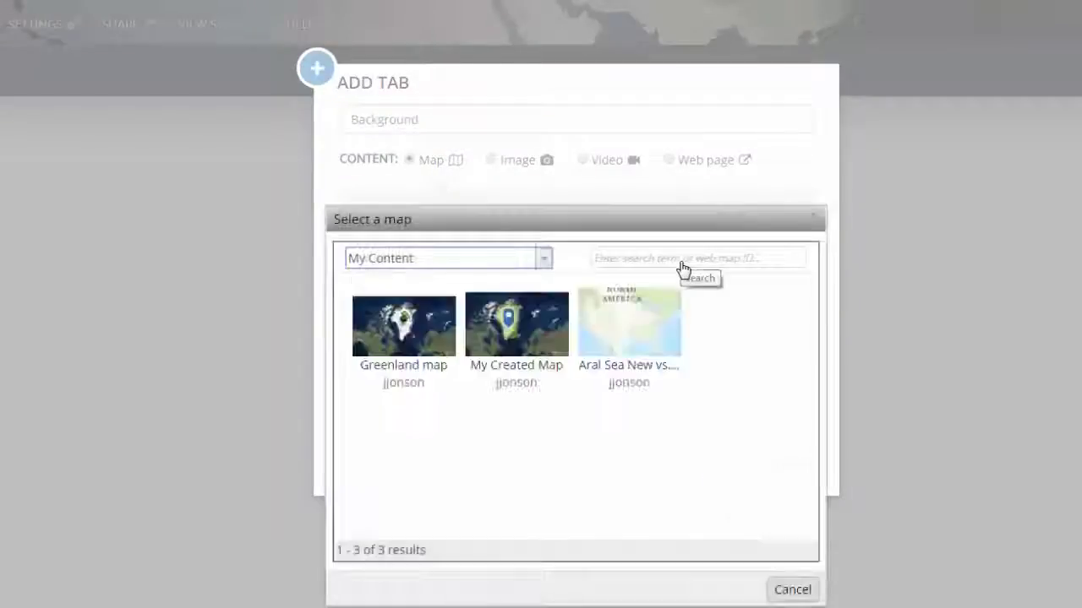
Step: Search the ArcGIS Online maps for Greenland
left_click(545, 260)
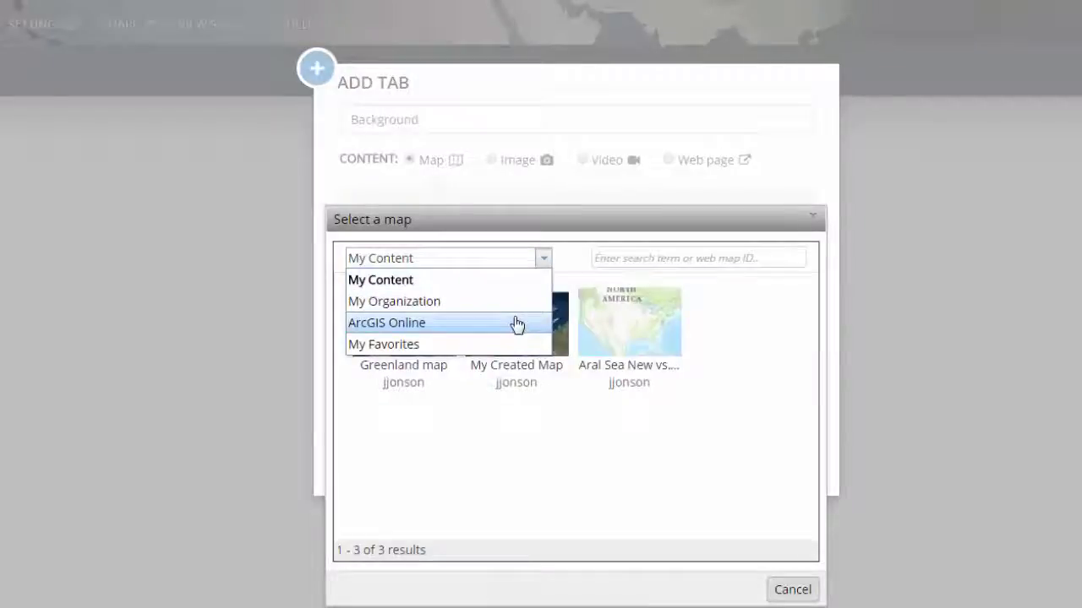
left_click(517, 324)
left_click(662, 252)
type("Greenland")
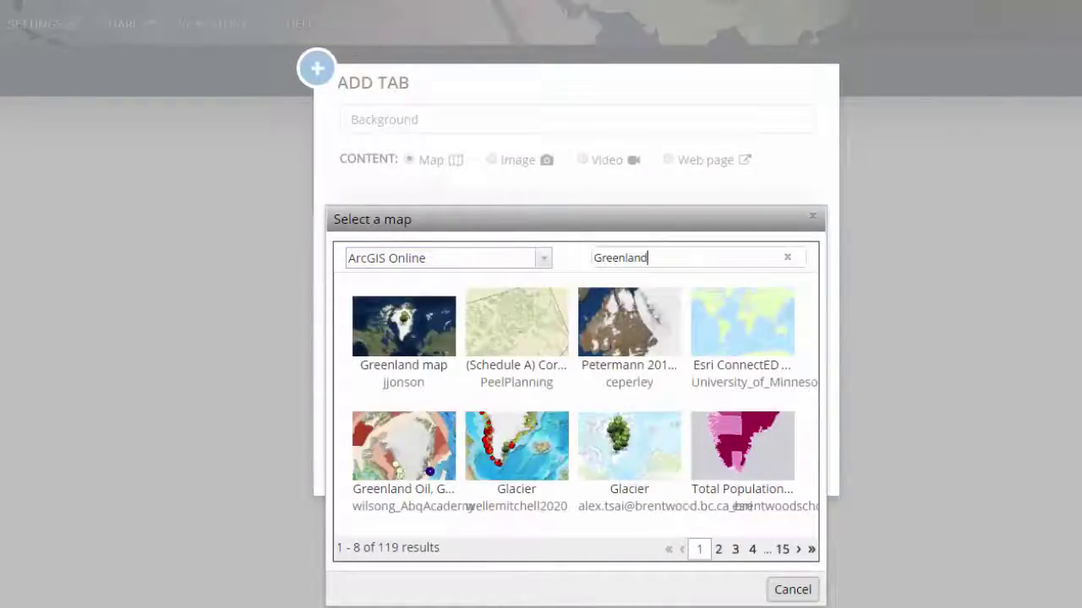
Step: Browse the result pages, pick the Glacier map with green pins over Greenland, and add the tab
left_click(736, 550)
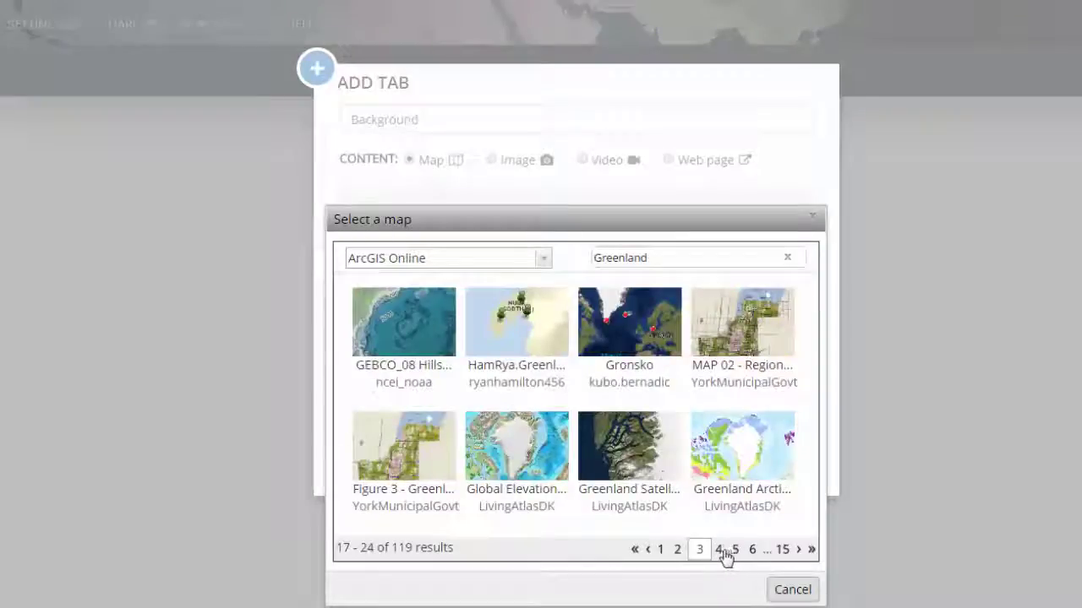
left_click(637, 550)
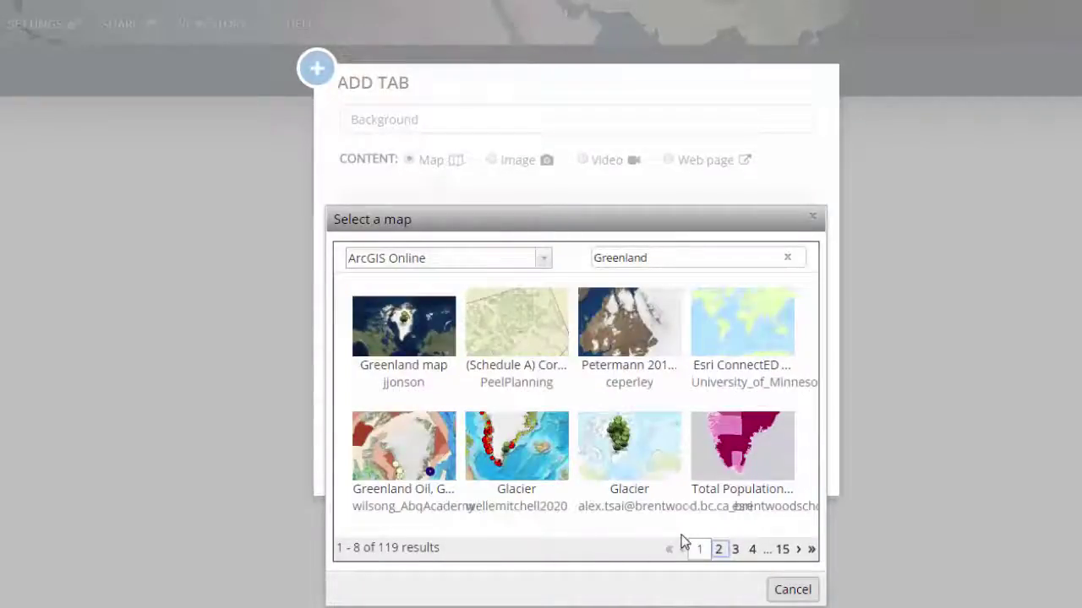
left_click(643, 471)
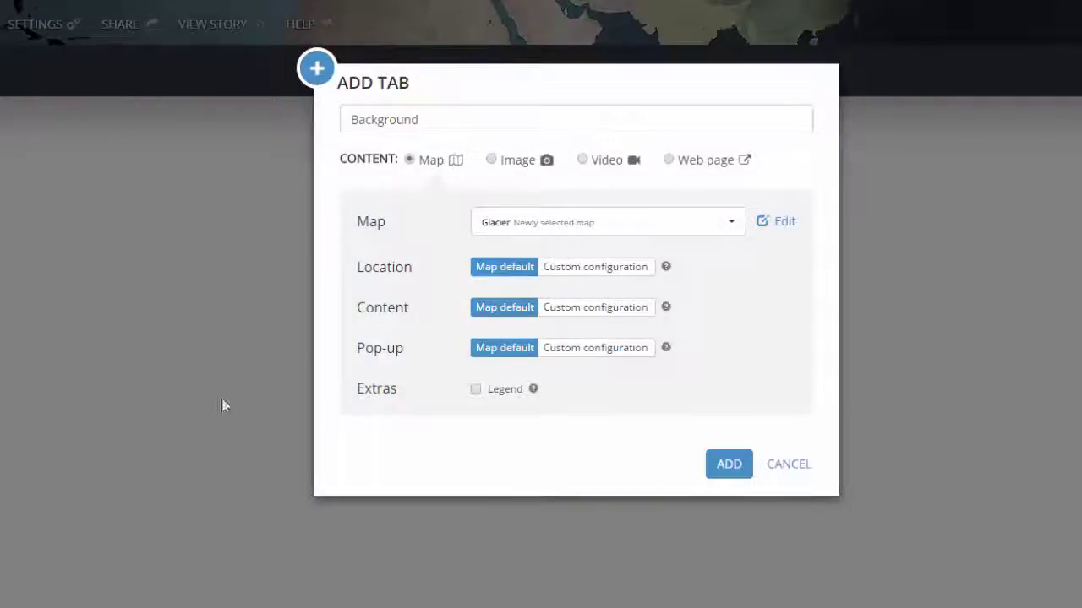
left_click(719, 469)
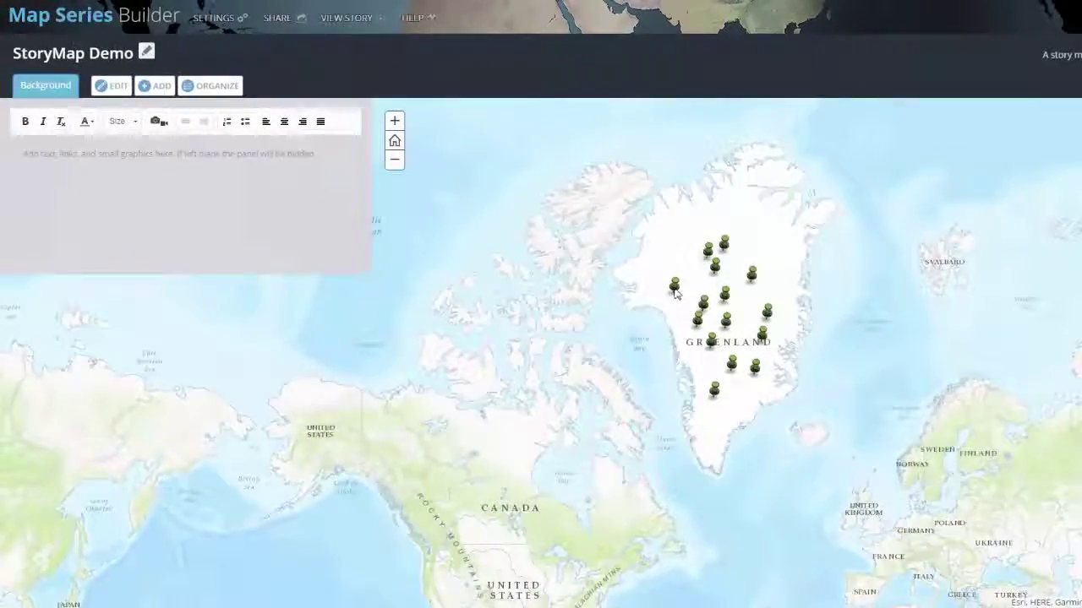
Step: Examine the pop-ups of the green pins on the Greenland map
left_click(675, 288)
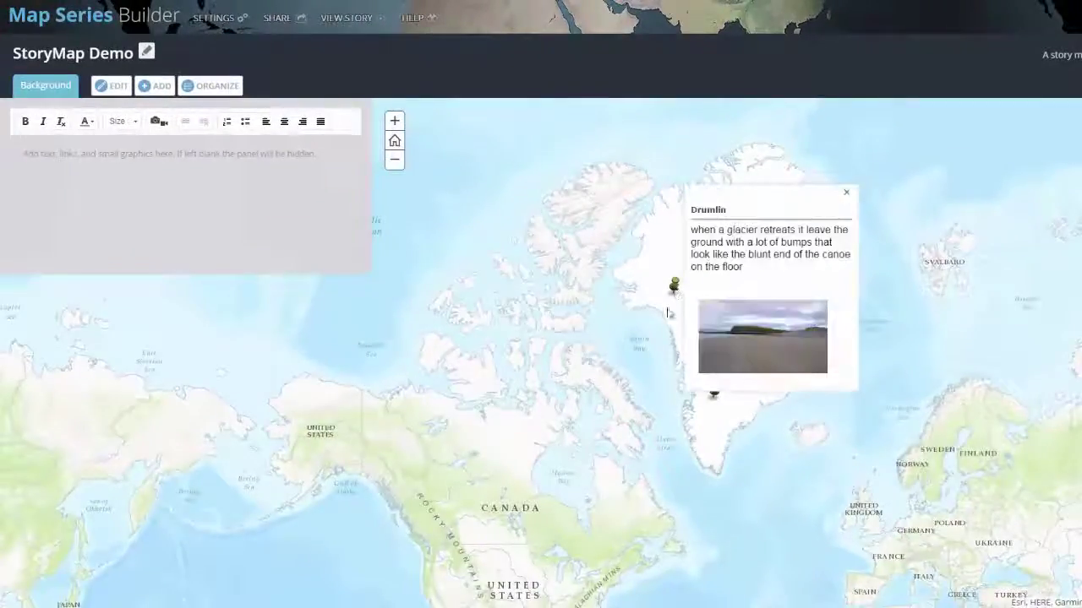
left_click(849, 196)
left_click(752, 277)
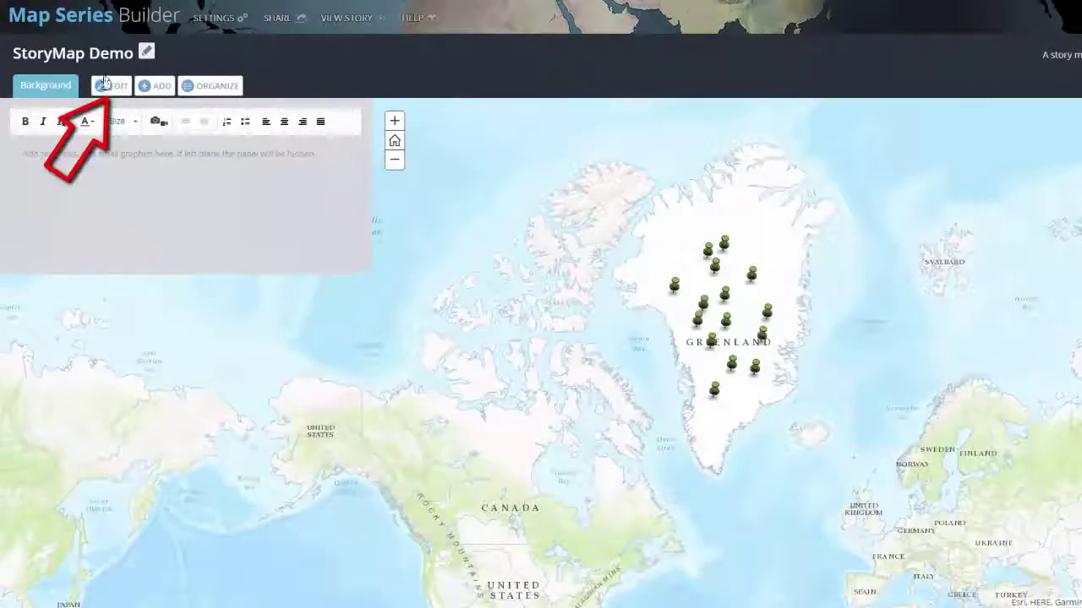
Step: Edit the Background tab to select a different map, searching ArcGIS Online for greenland
left_click(105, 85)
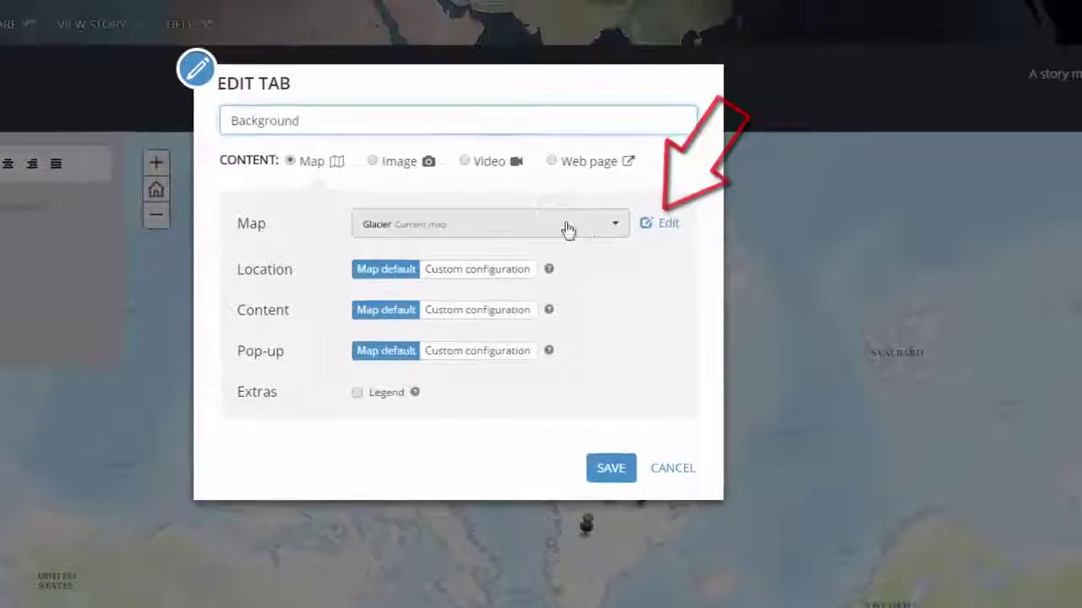
left_click(614, 228)
left_click(560, 286)
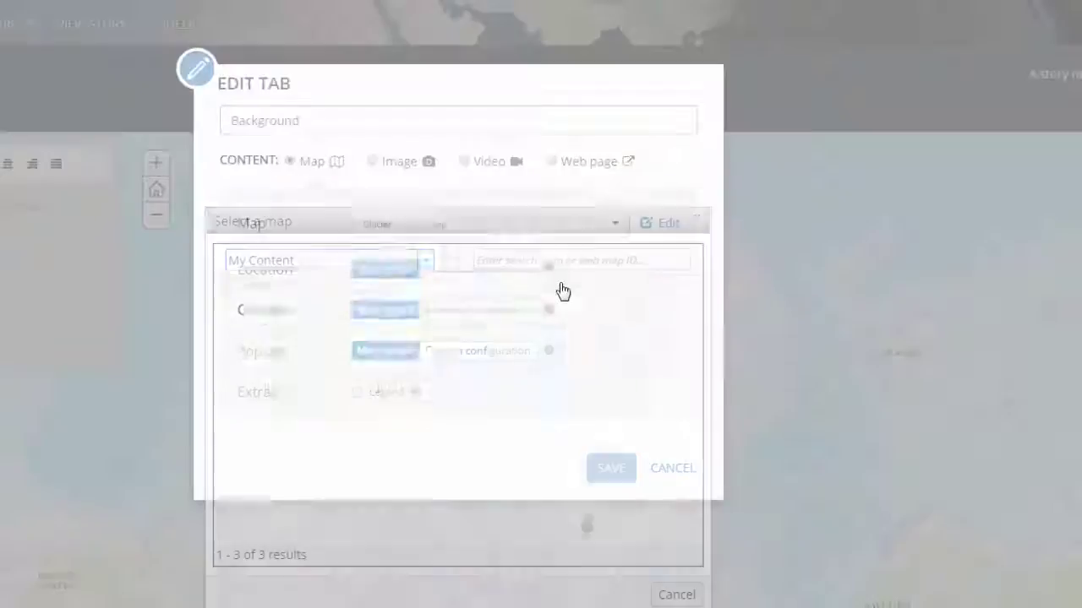
left_click(425, 260)
left_click(382, 324)
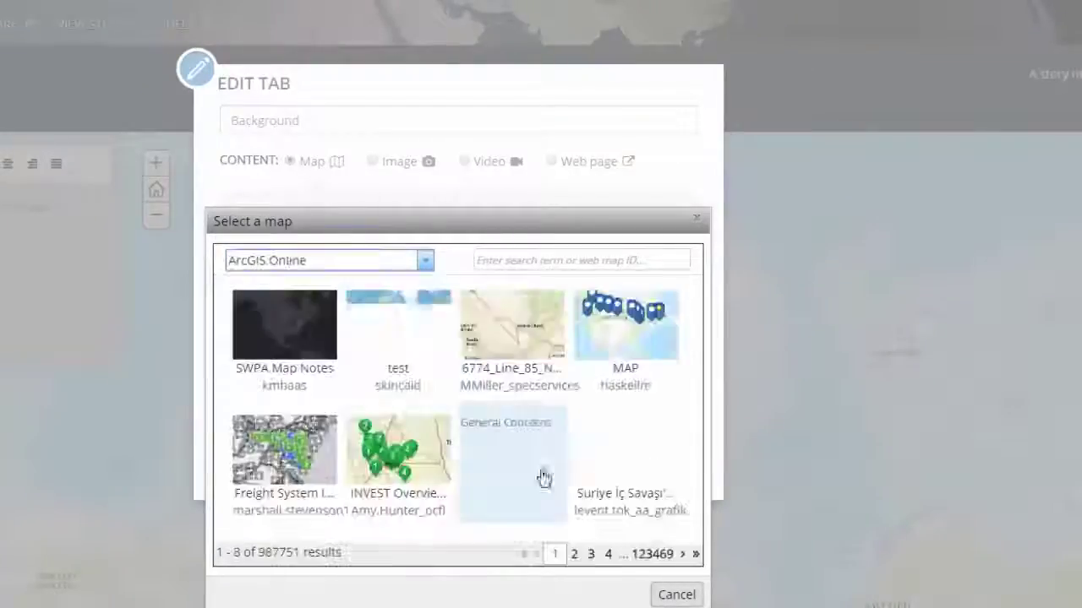
left_click(551, 259)
type("greenland")
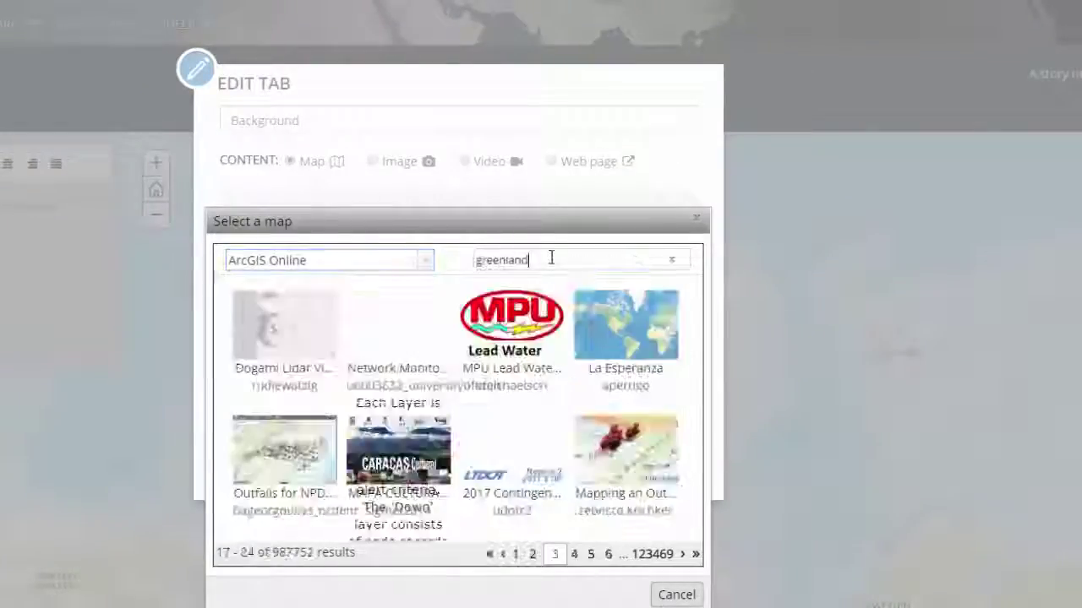
Step: Page through the results, choose the map "greenland ice sheet melt in 2007 social", and save the Background tab
left_click(683, 554)
left_click(683, 554)
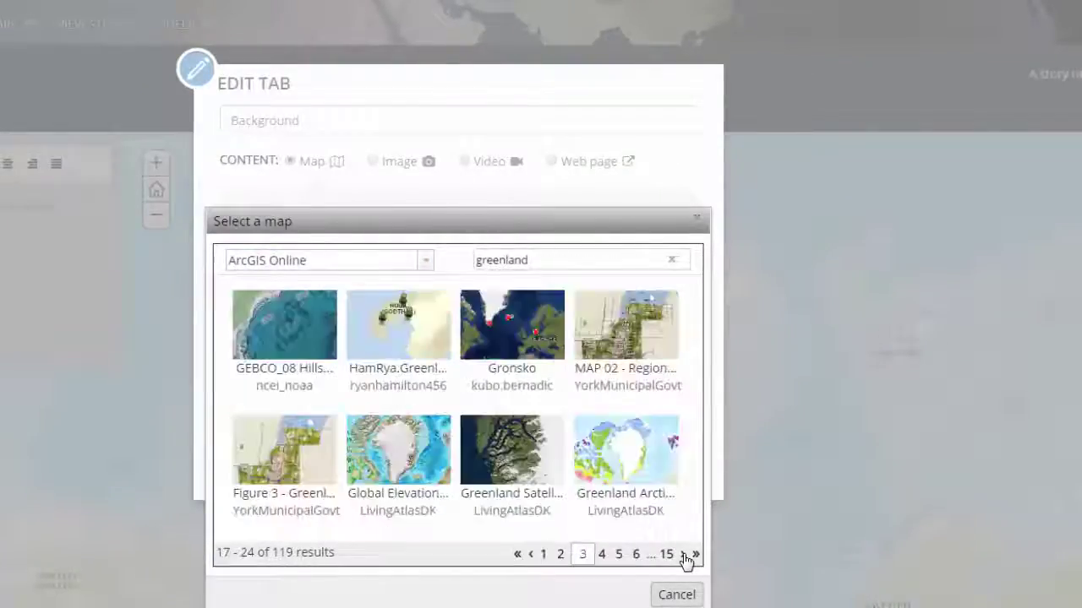
left_click(683, 554)
left_click(683, 554)
left_click(392, 481)
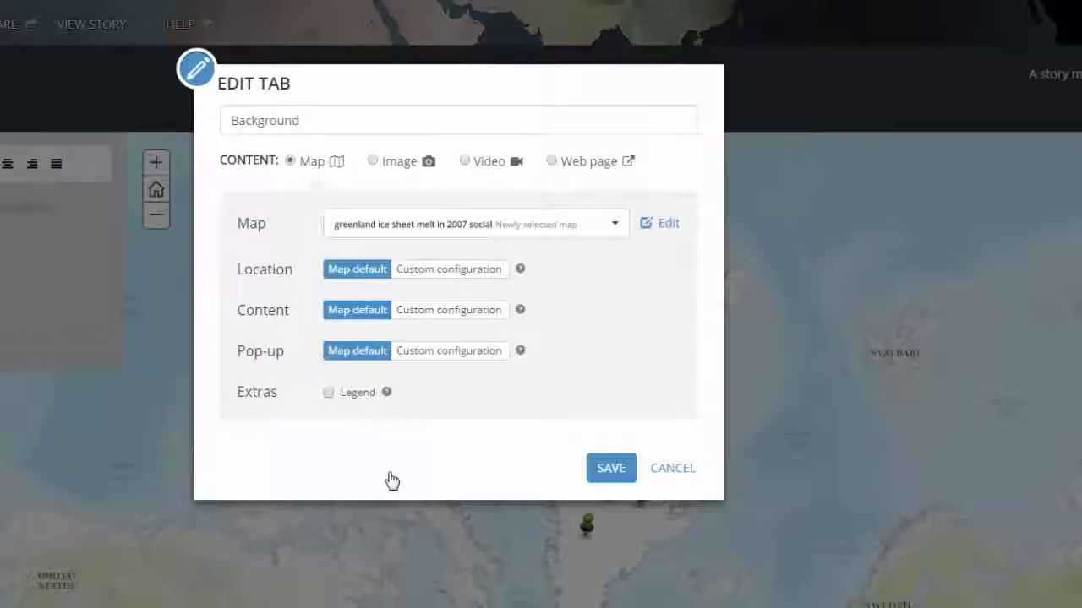
left_click(615, 478)
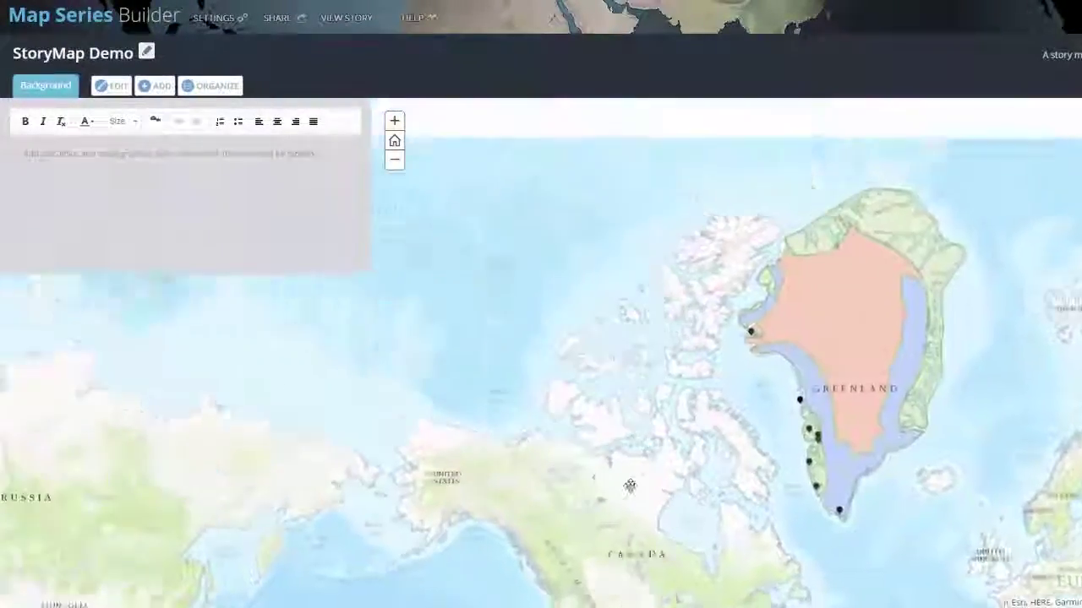
mouse_move(630, 486)
left_mouse_down()
mouse_move(476, 290)
mouse_move(362, 225)
left_mouse_up()
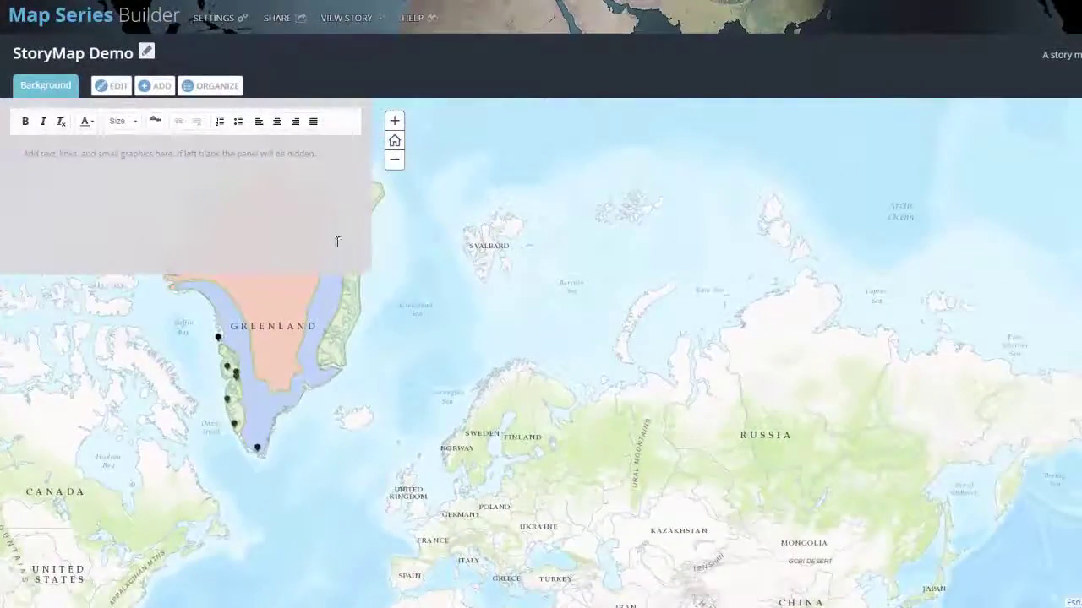
left_click(394, 140)
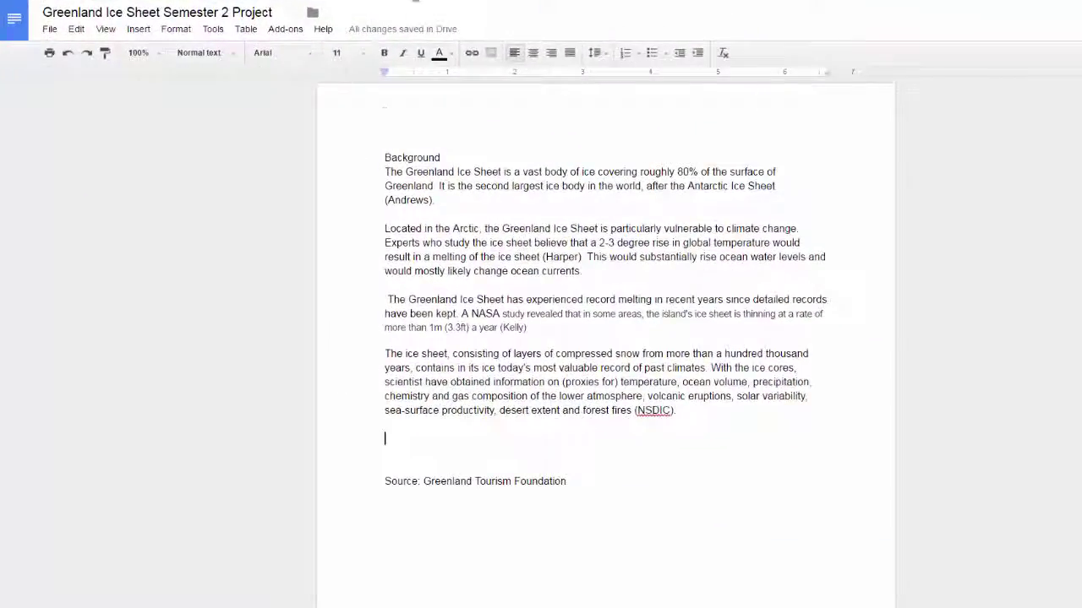
Step: Copy the four Greenland Ice Sheet background paragraphs from the project document and paste them into the Background tab's text panel in Map Series Builder
left_click_drag(384, 172, 684, 413)
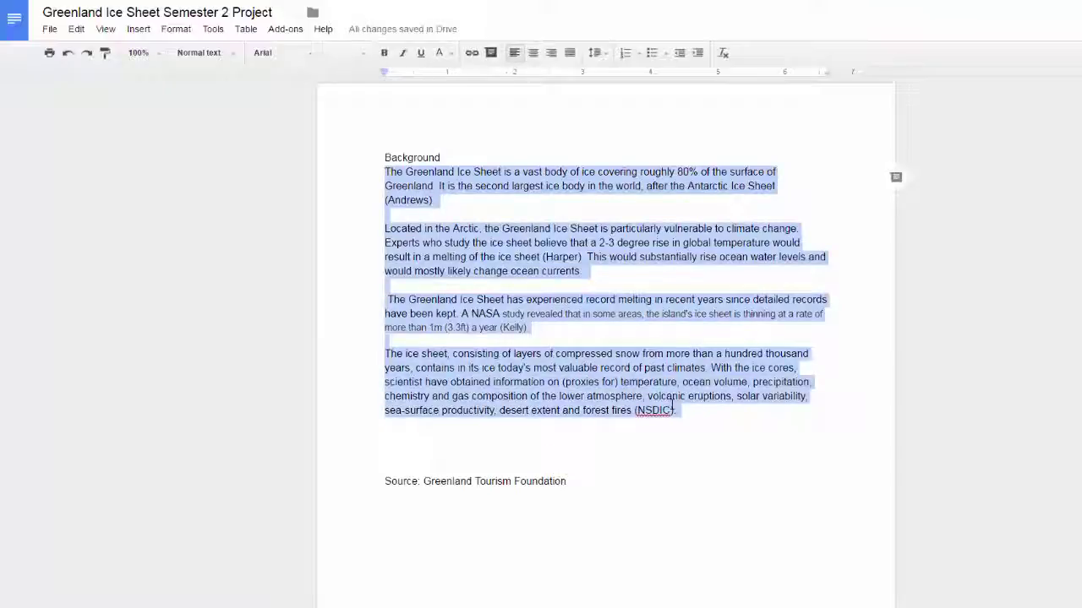
right_click(634, 311)
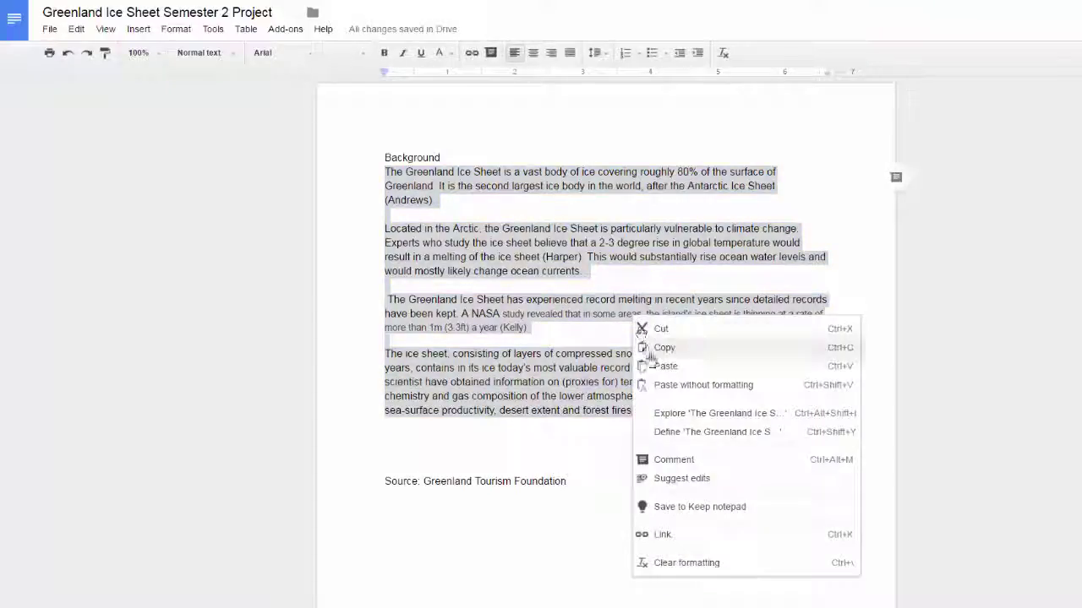
left_click(652, 346)
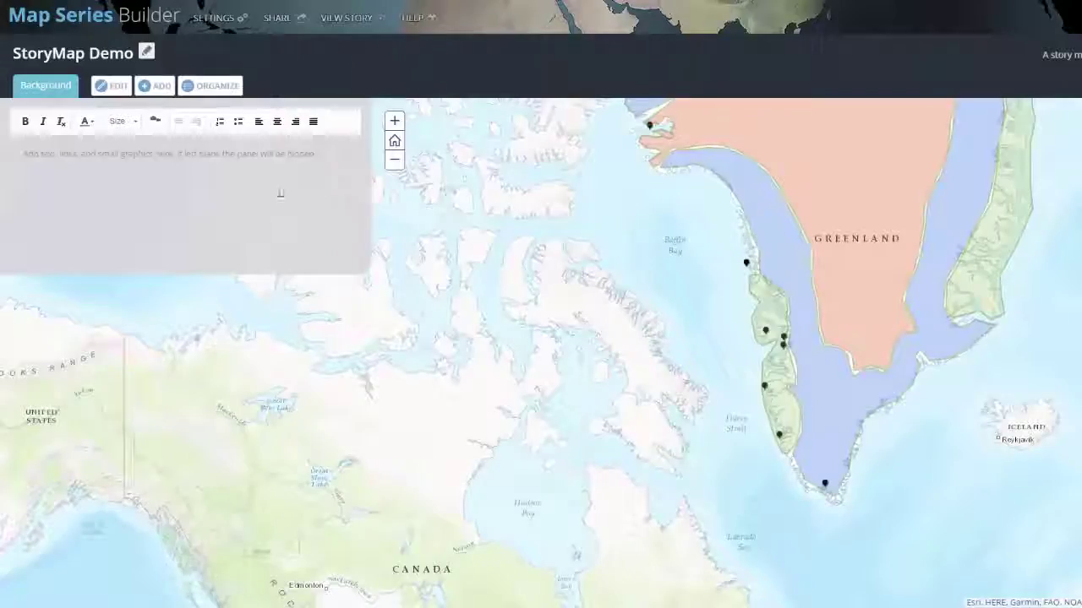
left_click(280, 193)
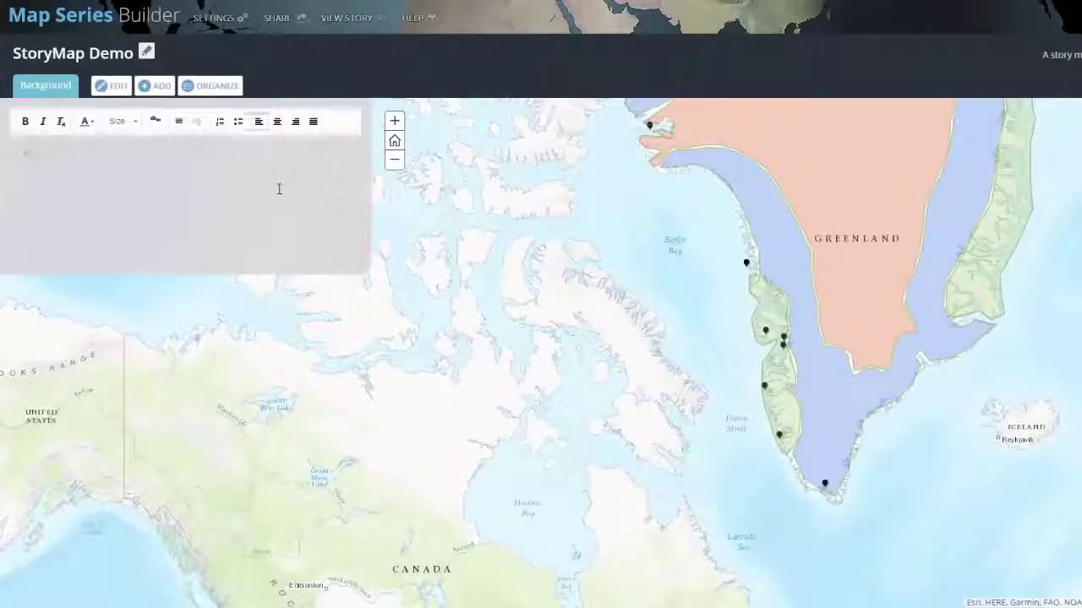
key("ctrl+v")
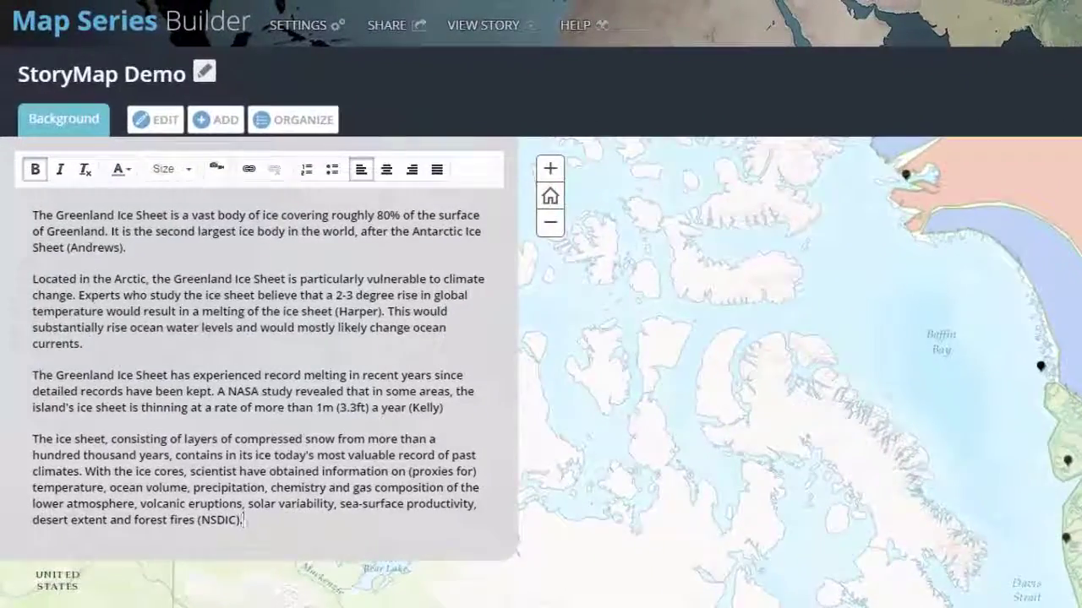
Step: Set all the pasted text in the Background tab's panel to font size 14
left_click_drag(20, 536, 20, 191)
left_click(171, 169)
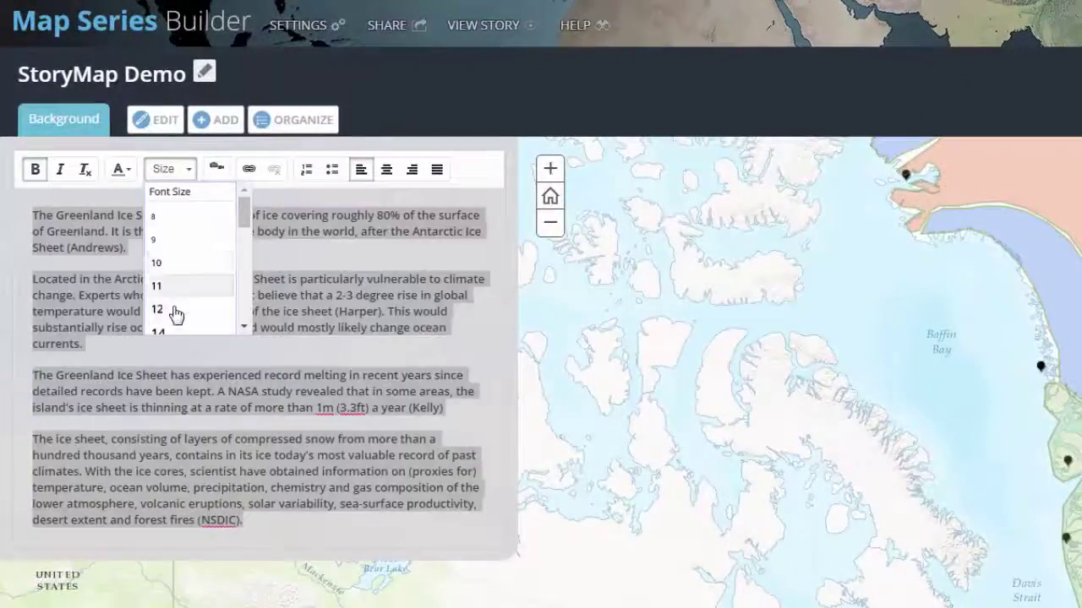
left_click(177, 331)
left_click(294, 367)
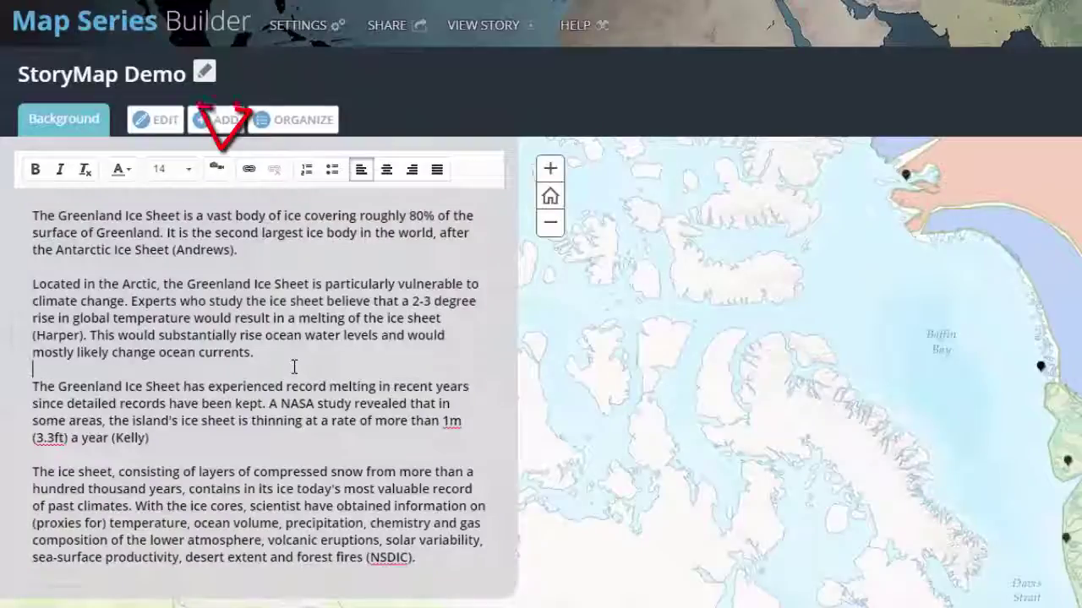
Step: Upload the image ice-cap-05 below the last paragraph of the Background text with a maximize button, and save the story
left_click(315, 576)
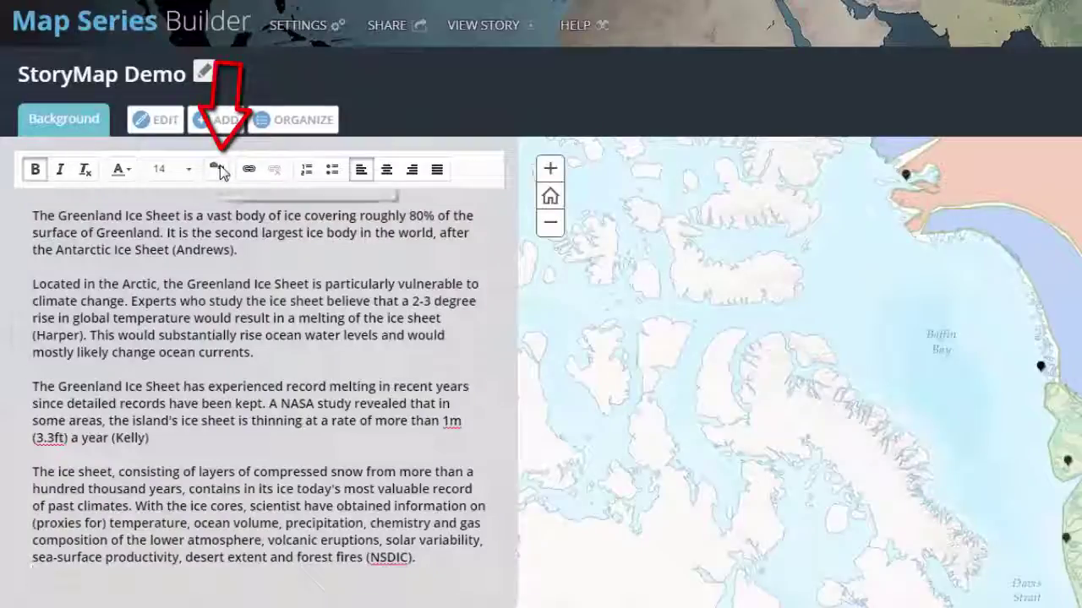
left_click(217, 169)
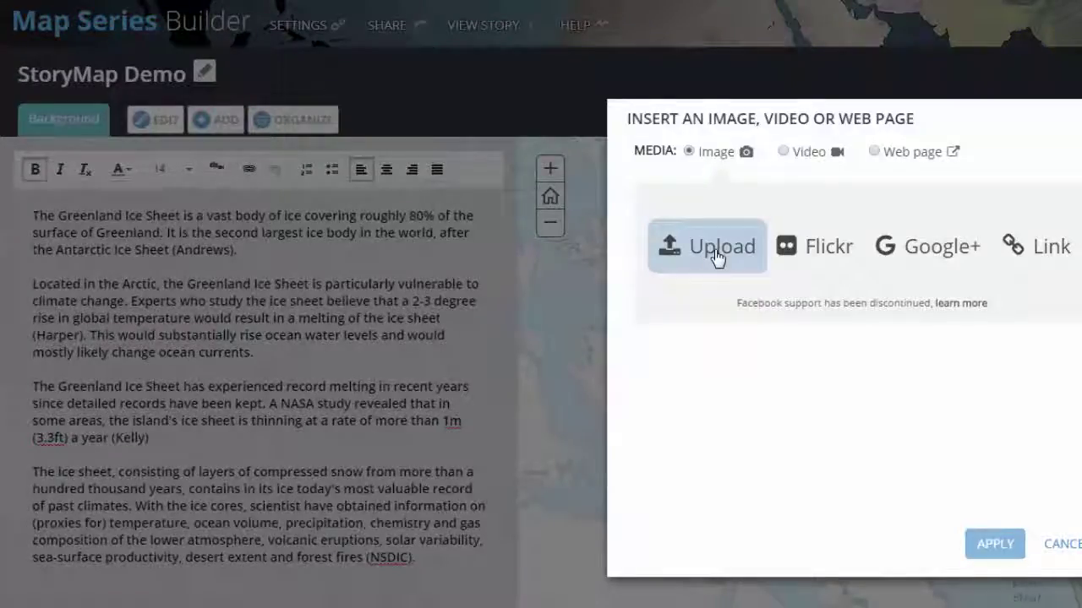
left_click(716, 258)
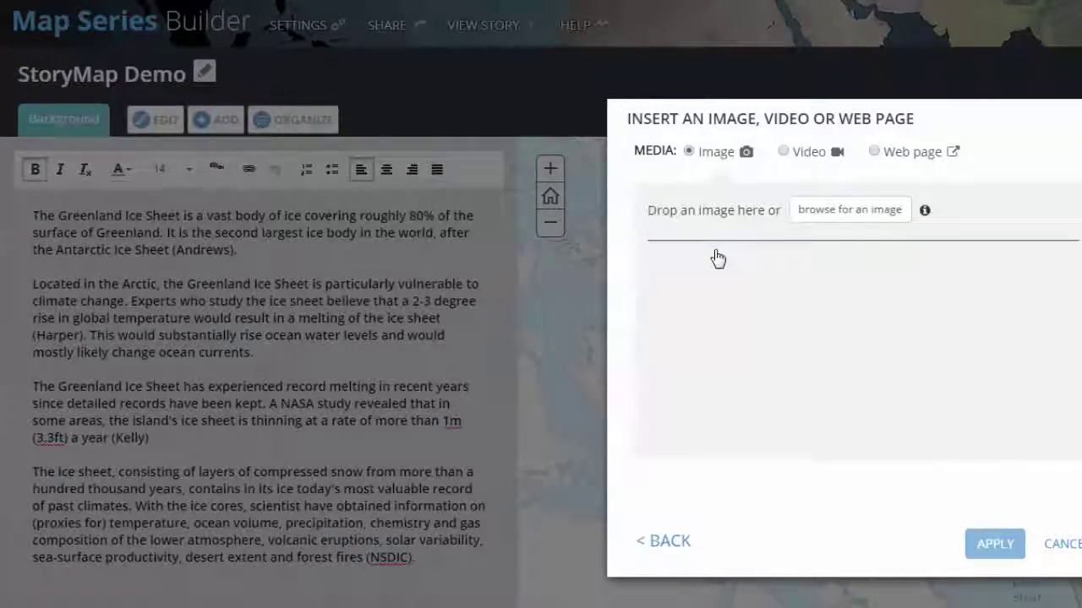
left_click(844, 215)
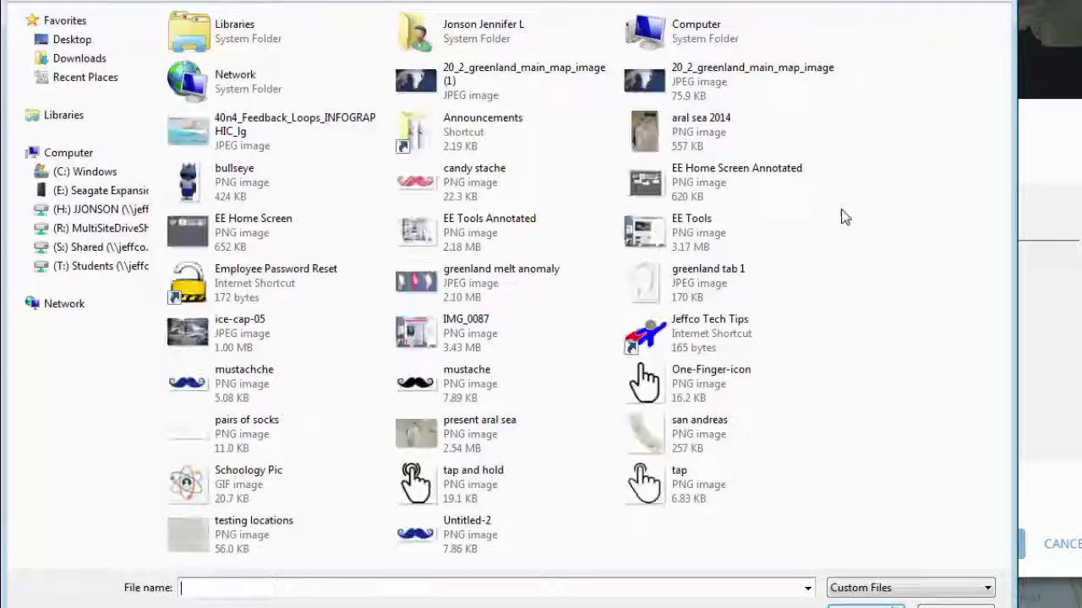
double_click(224, 345)
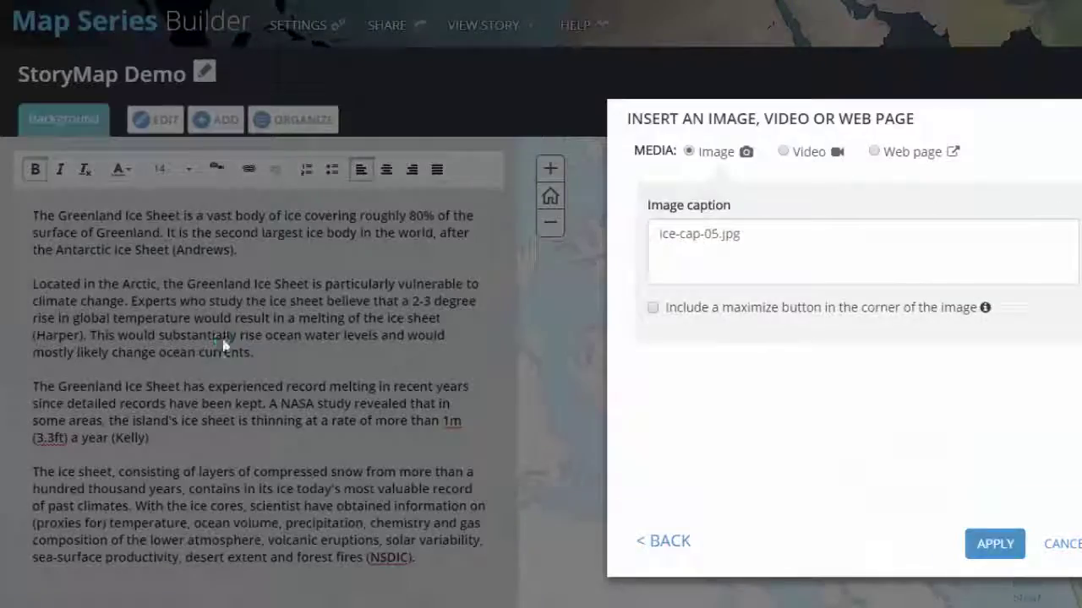
left_click(653, 308)
left_click(994, 544)
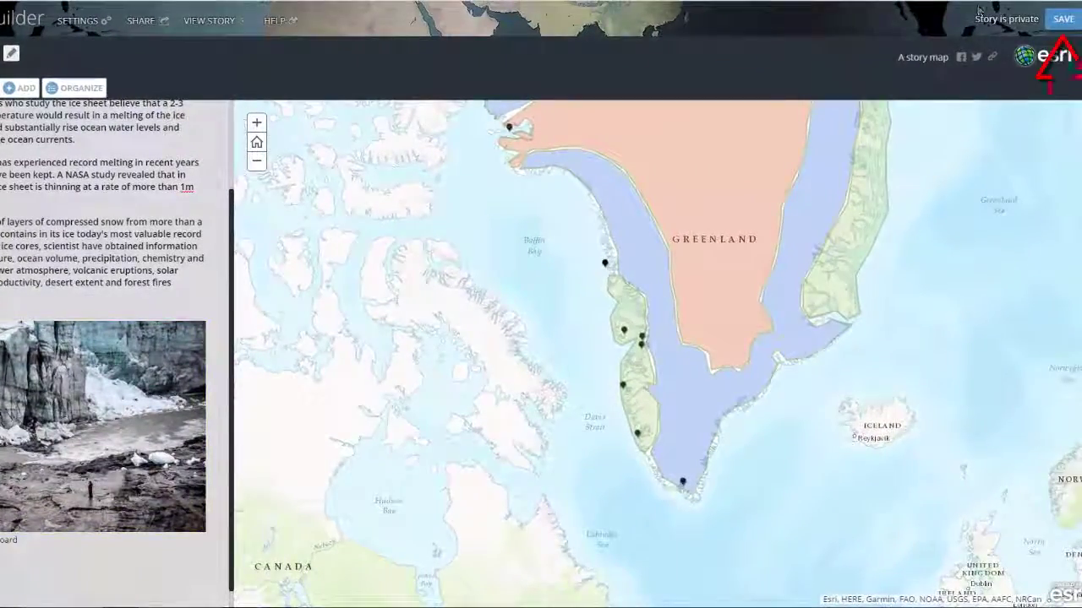
left_click(1062, 19)
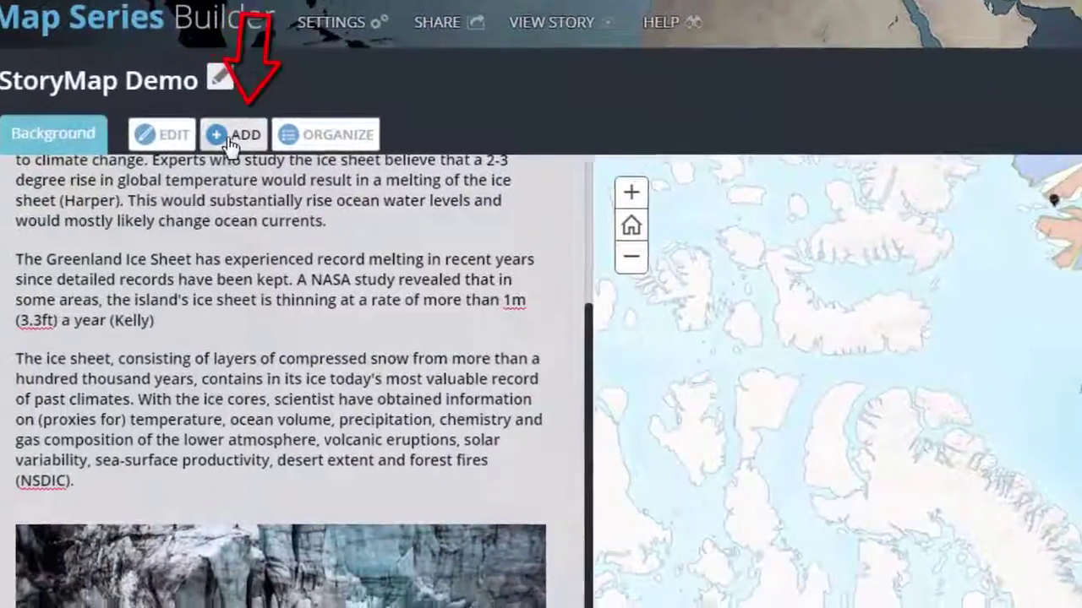
Step: Start a new tab named "Custom Map Example" and create a new map for it titled "My Greenland Map Demo"
left_click(254, 143)
type("Climam Map Example")
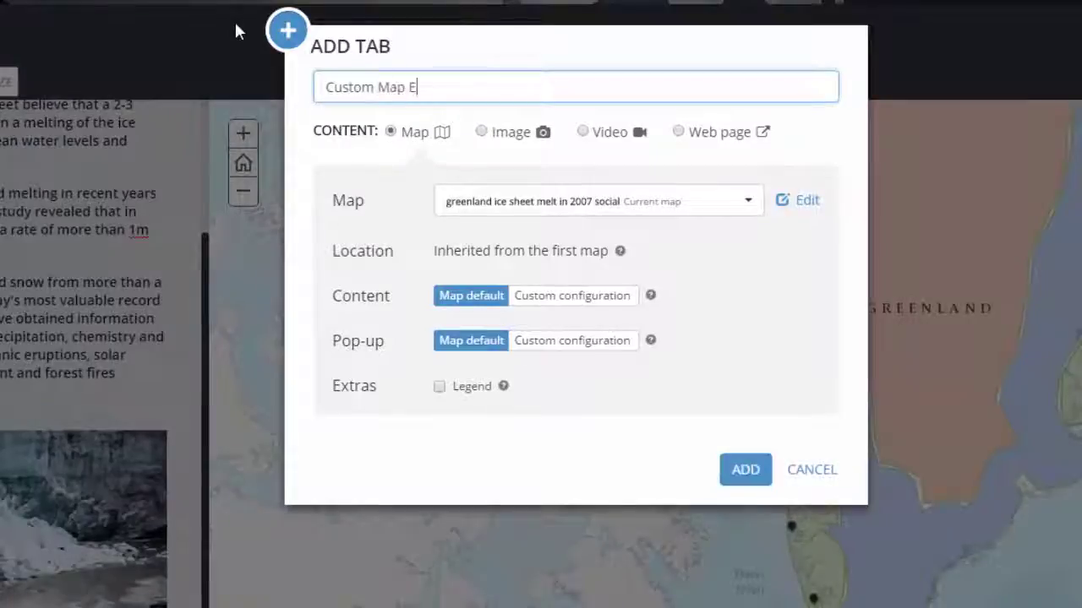
left_click(732, 211)
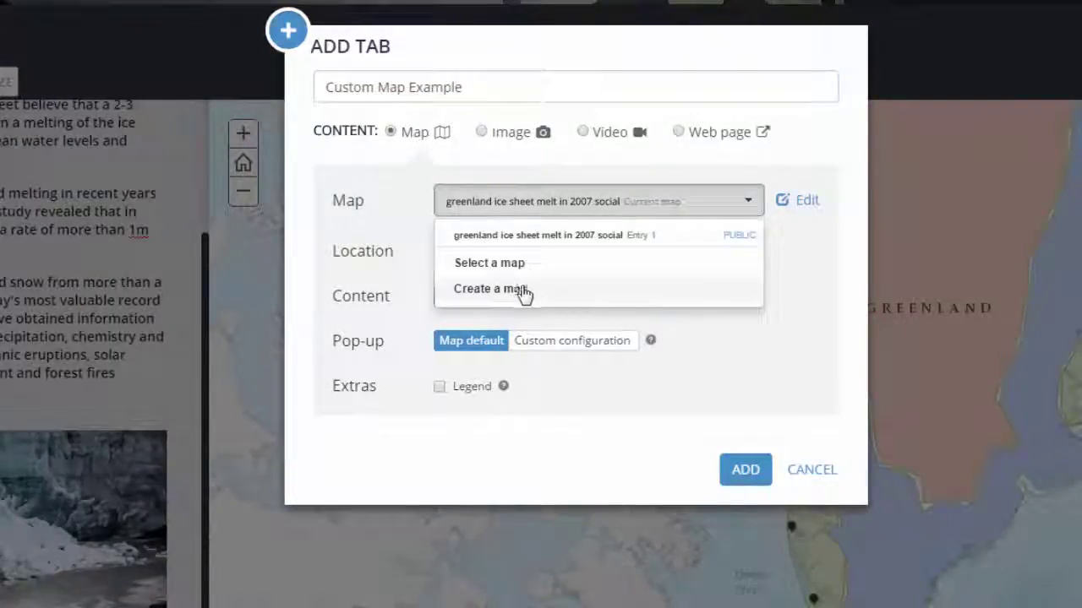
left_click(513, 292)
type("My Greenland Map Demo")
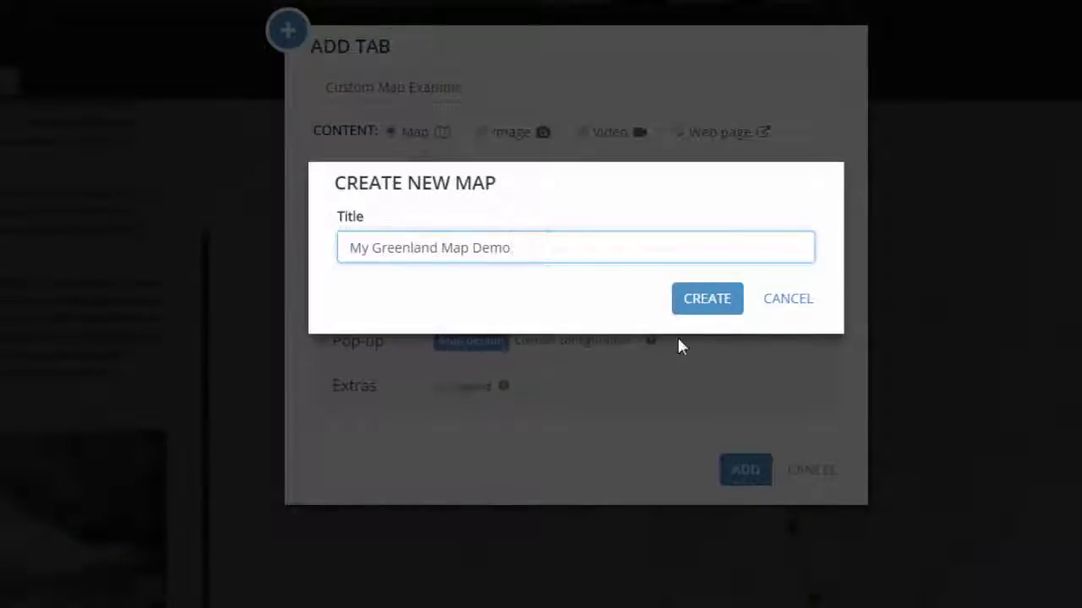
left_click(703, 300)
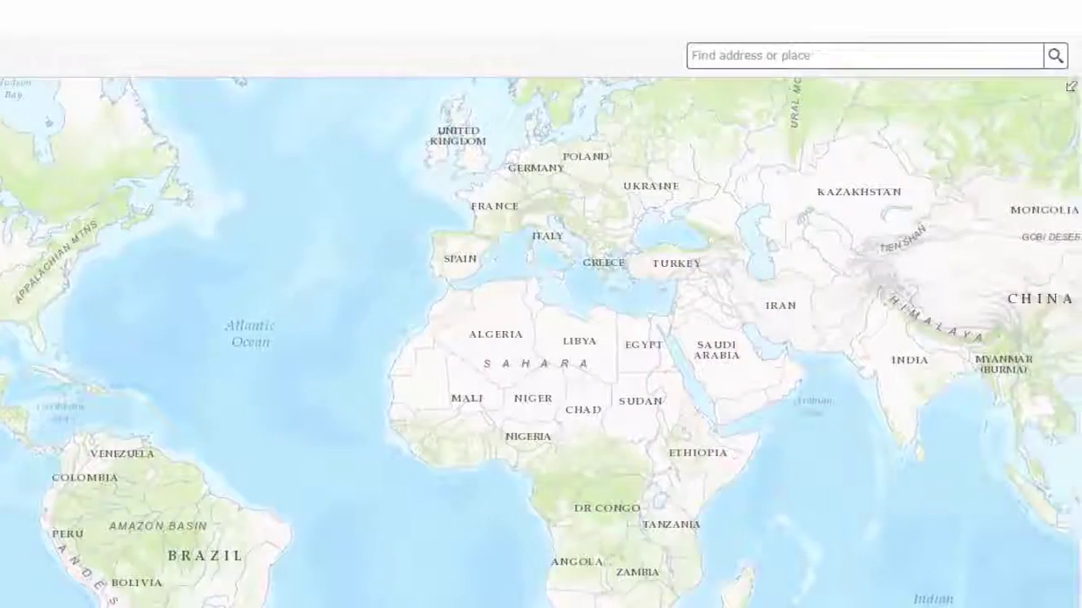
Step: Find greenland in the new map to centre it there, and change the basemap to Imagery
left_click(819, 61)
type("gr")
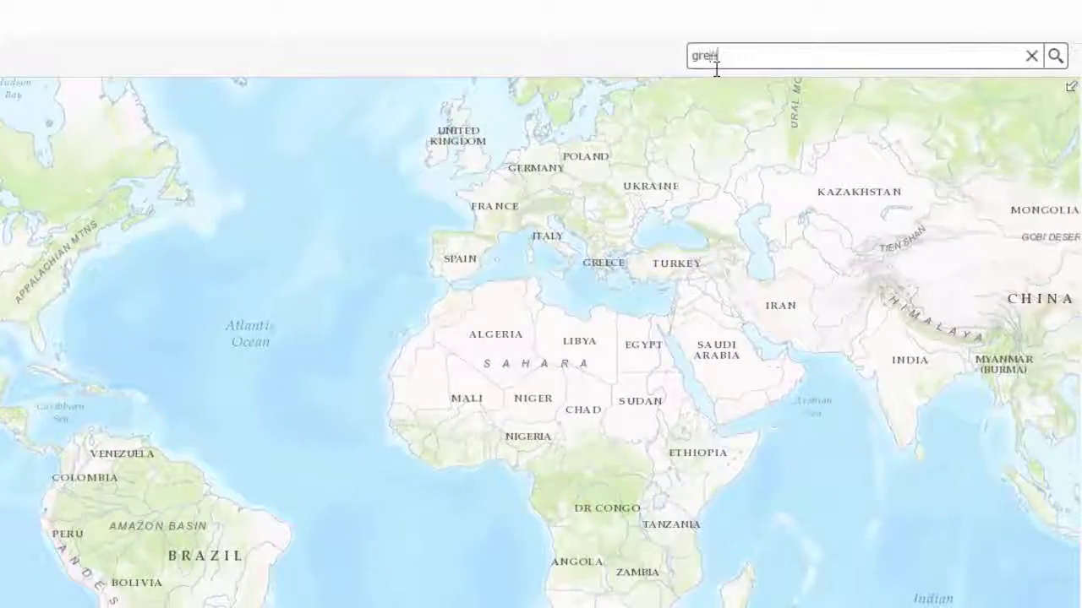
type("eenland")
key("Return")
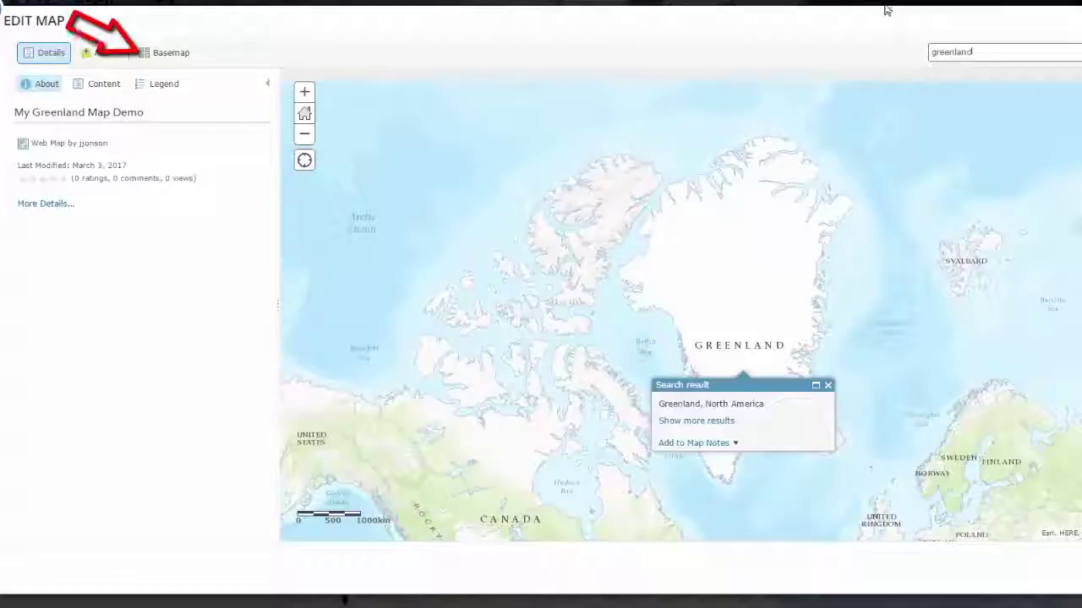
left_click(178, 58)
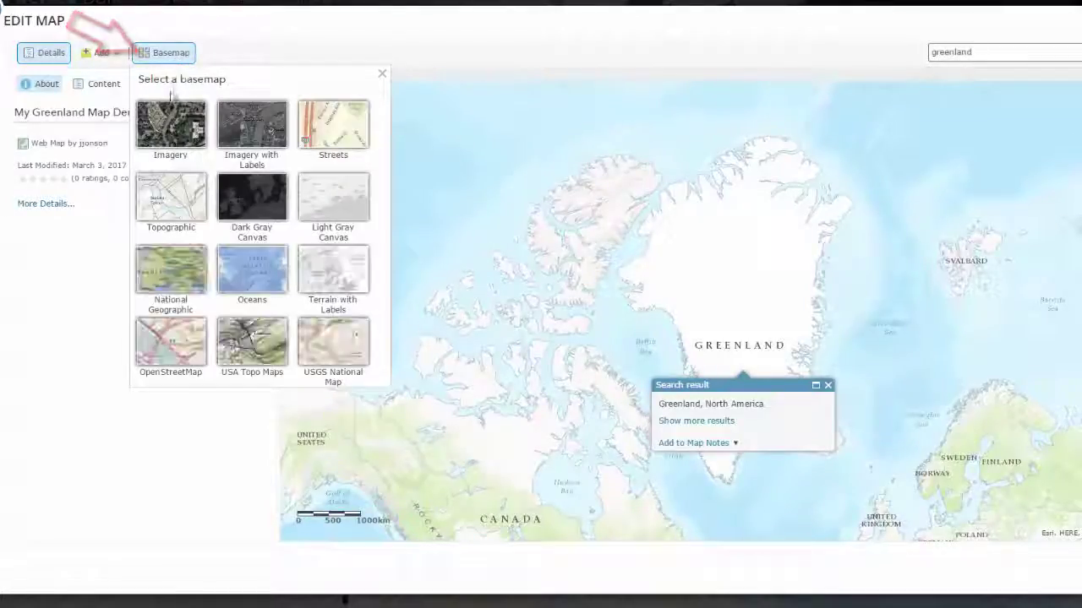
left_click(169, 125)
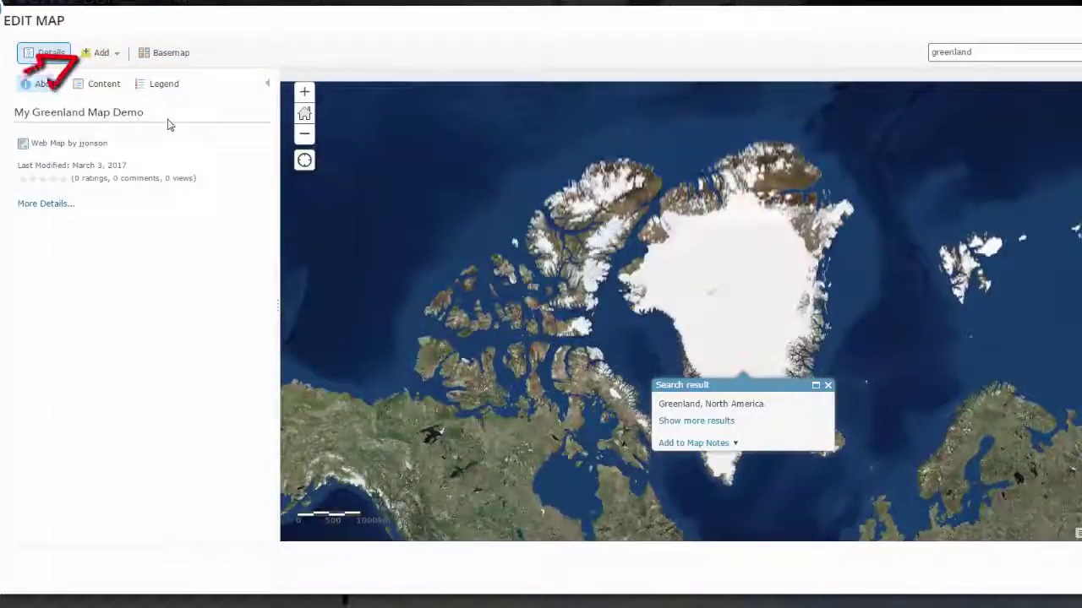
Step: Search ArcGIS Online for layers and add the World Ocean Reference layer by esri to the map
left_click(115, 55)
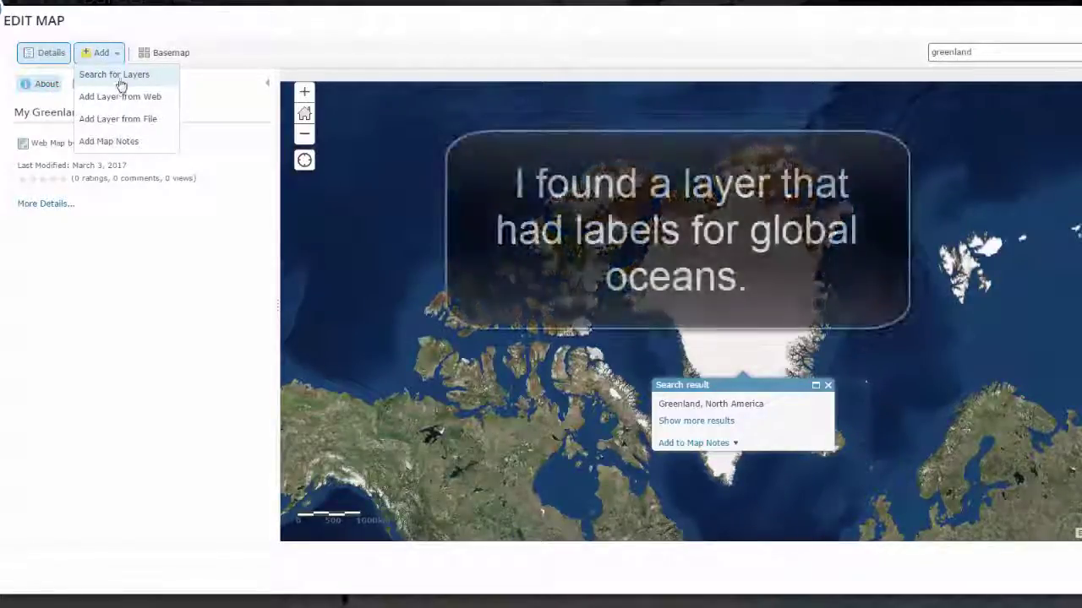
left_click(122, 82)
scroll(114, 292, "down", 3)
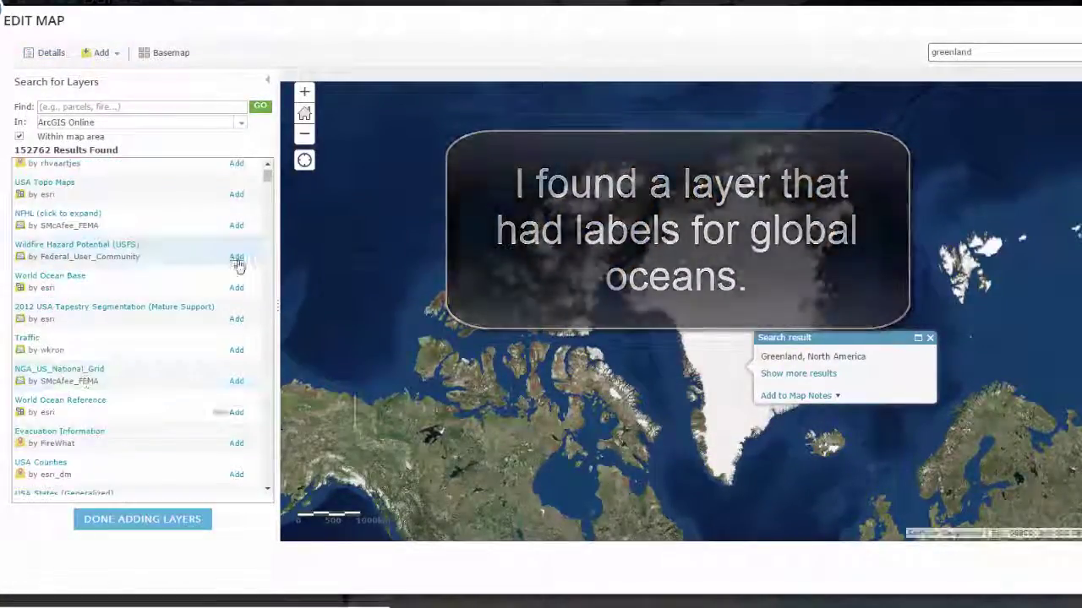
left_click(236, 411)
left_click(144, 519)
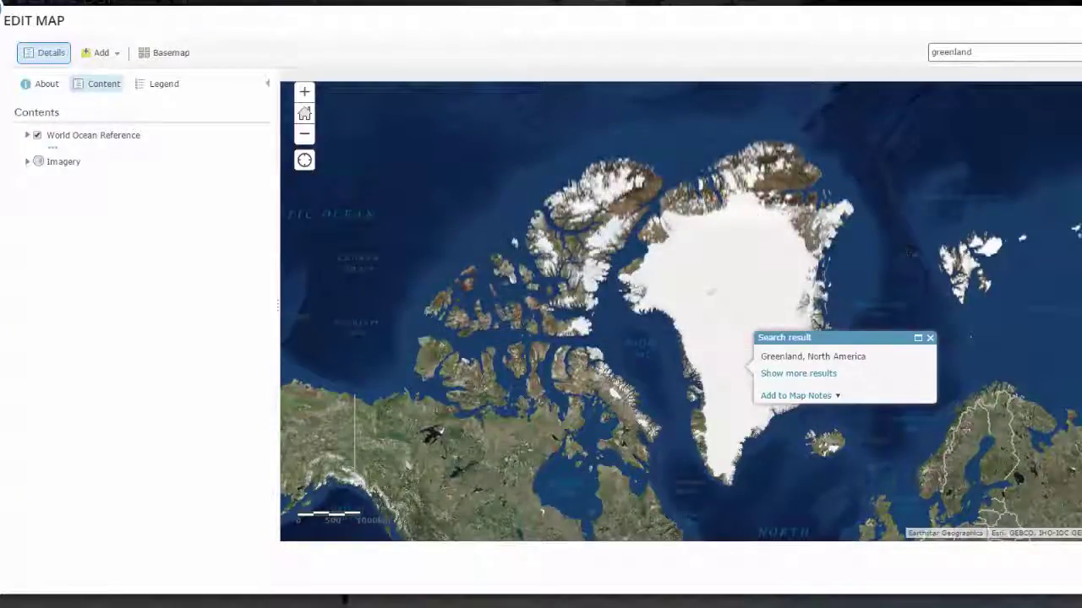
Step: Create a map notes layer called Map Notes in the Greenland map
left_click(115, 53)
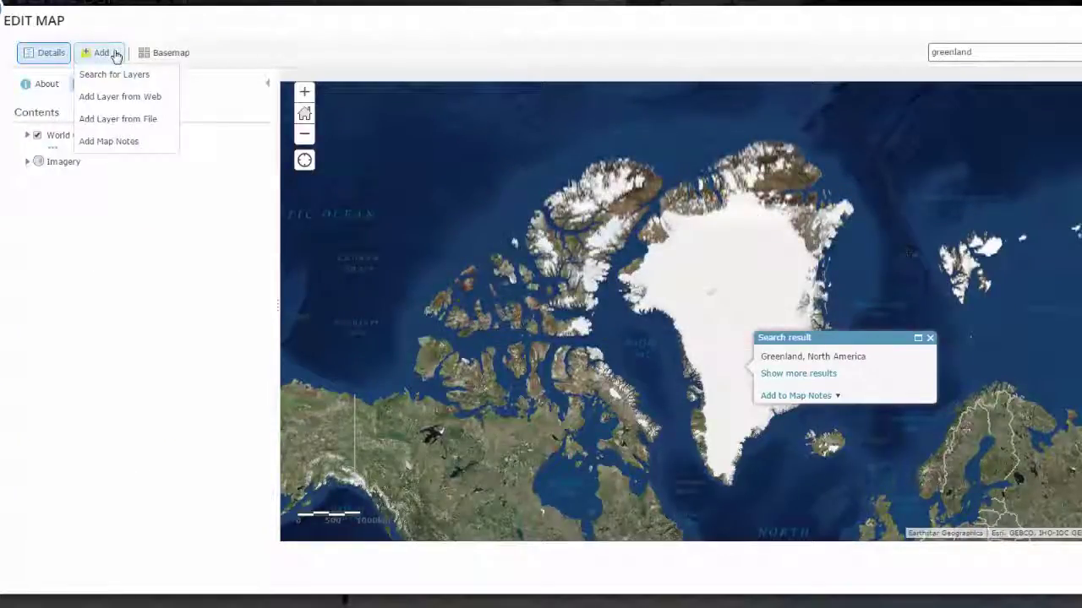
left_click(127, 141)
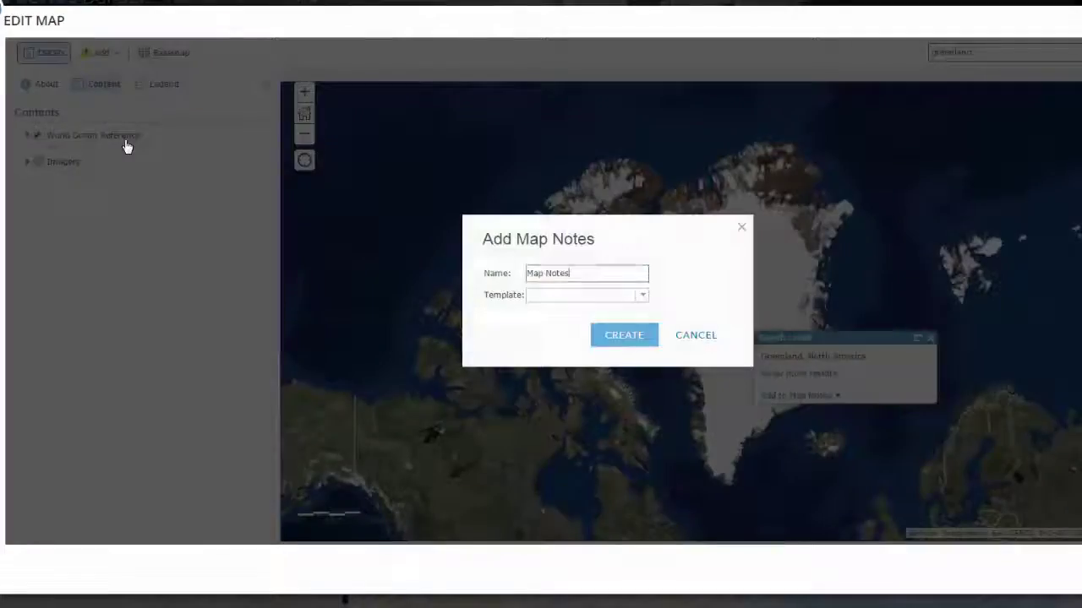
left_click(623, 345)
Step: Draw a freehand area titled "Thickest area of ice sheet" over northern Greenland and place a pushpin titled "Notable location" on Greenland's western side
left_click(74, 347)
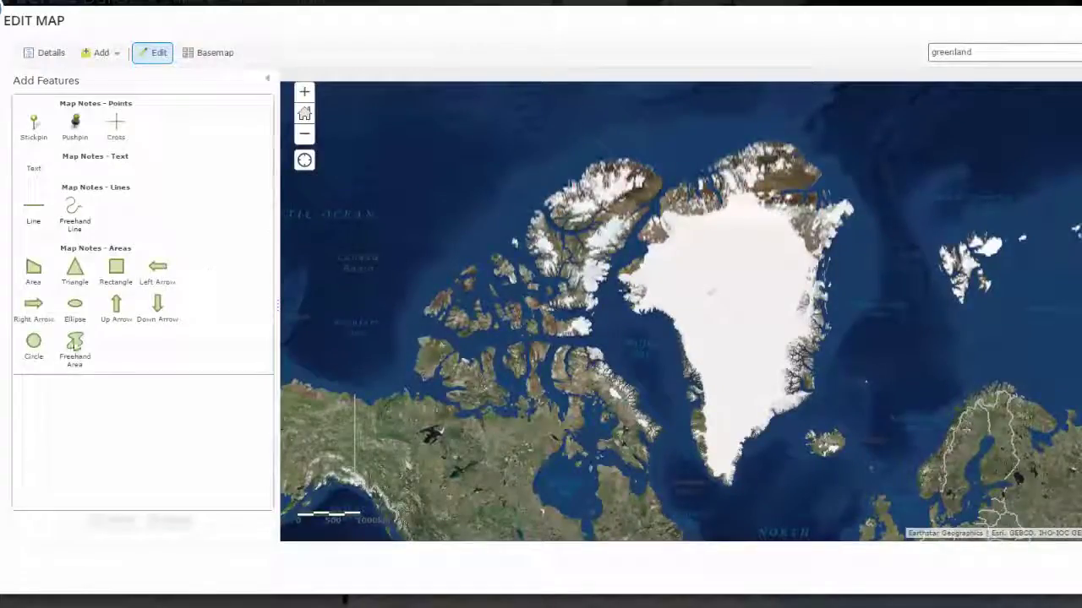
mouse_move(716, 235)
left_mouse_down()
mouse_move(728, 287)
mouse_move(781, 253)
mouse_move(719, 236)
left_mouse_up()
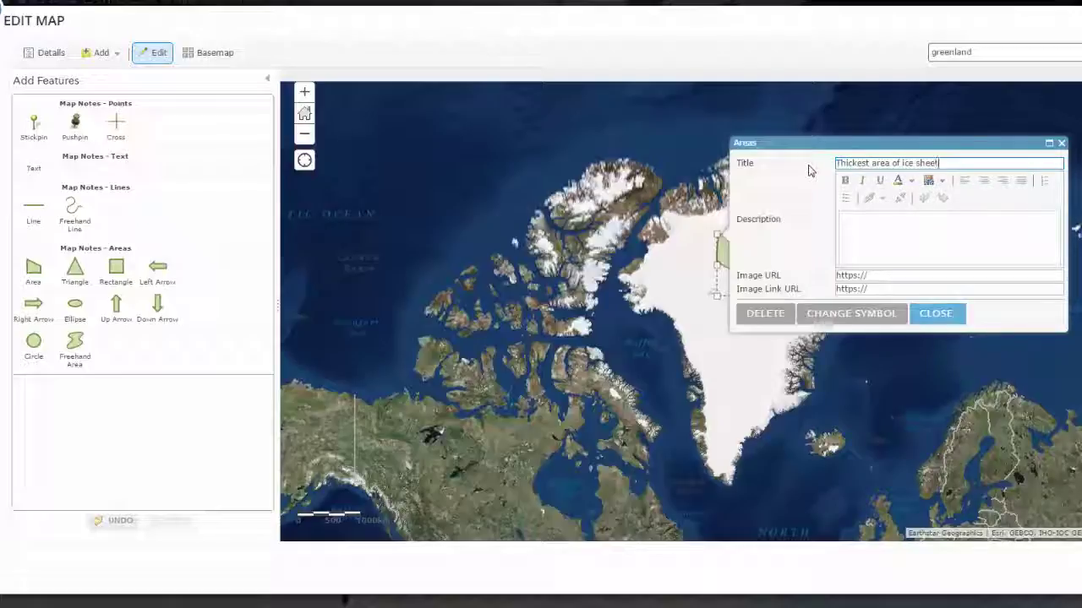
left_click(936, 314)
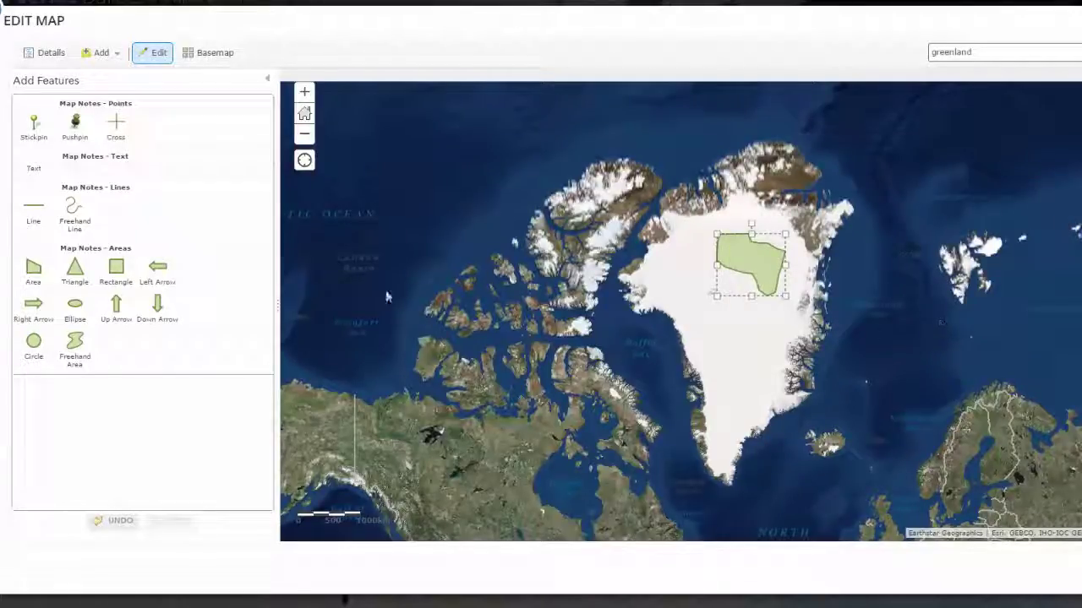
left_click(724, 334)
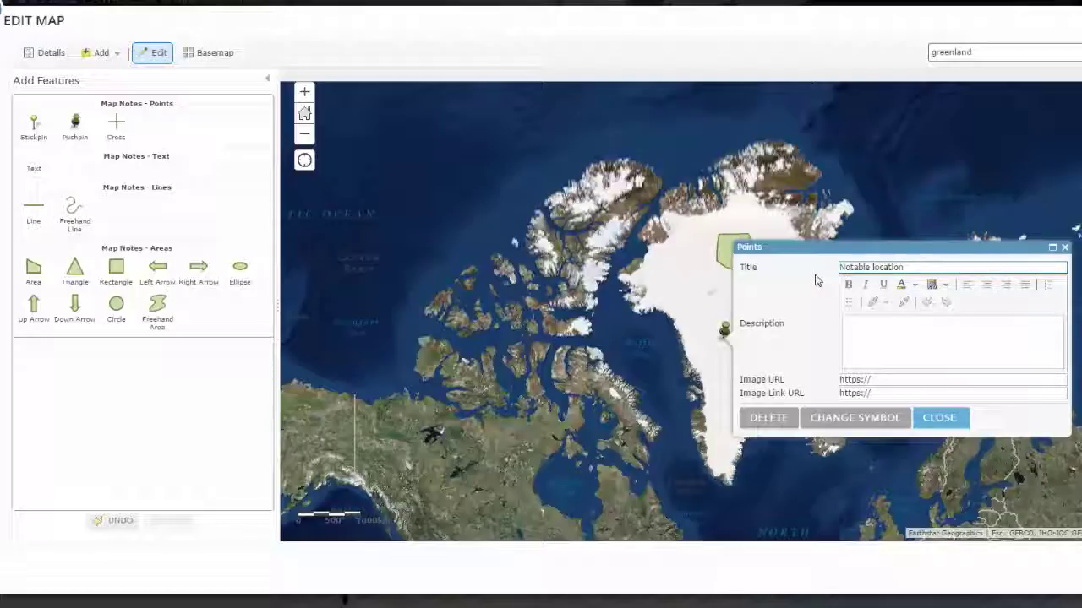
Step: Copy the image address of the inland ice cross-section picture from the Google image results and return to the pushpin's details in the map editor
left_click_drag(0, 8, 809, 118)
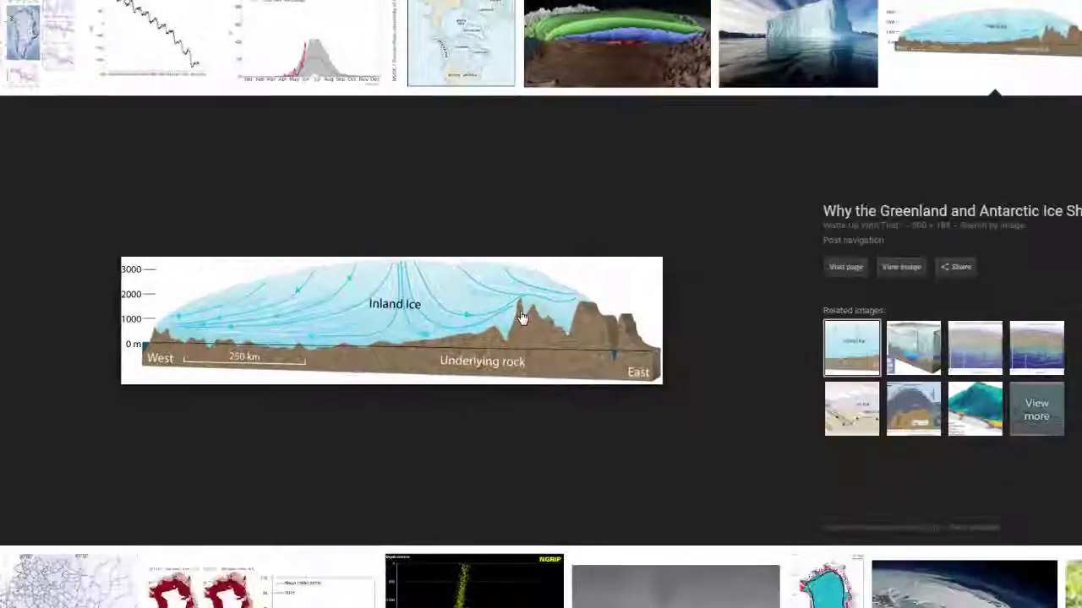
right_click(518, 312)
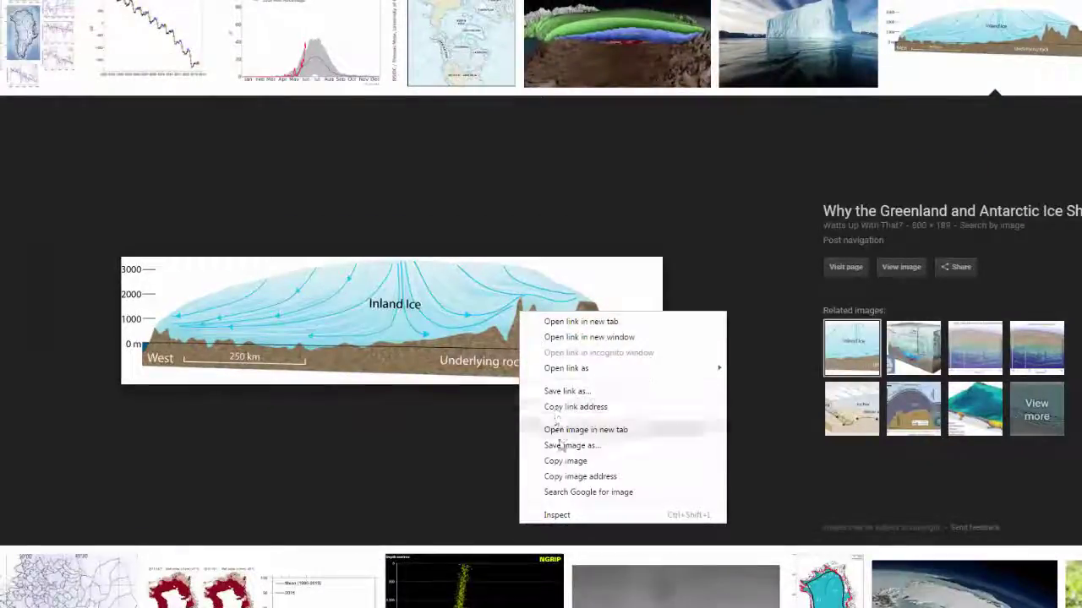
left_click(564, 477)
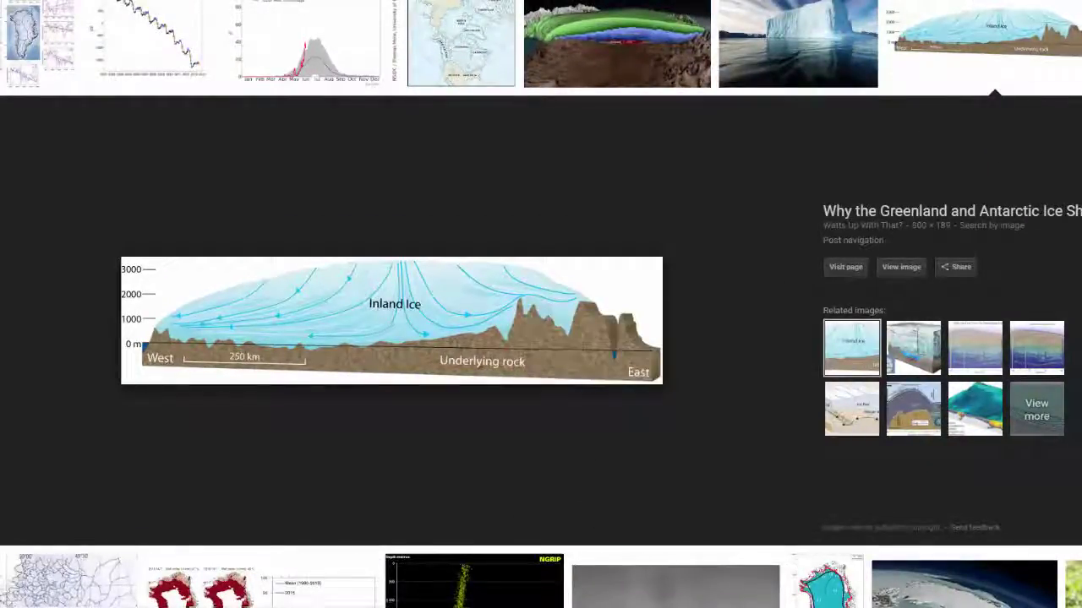
key("alt+Tab")
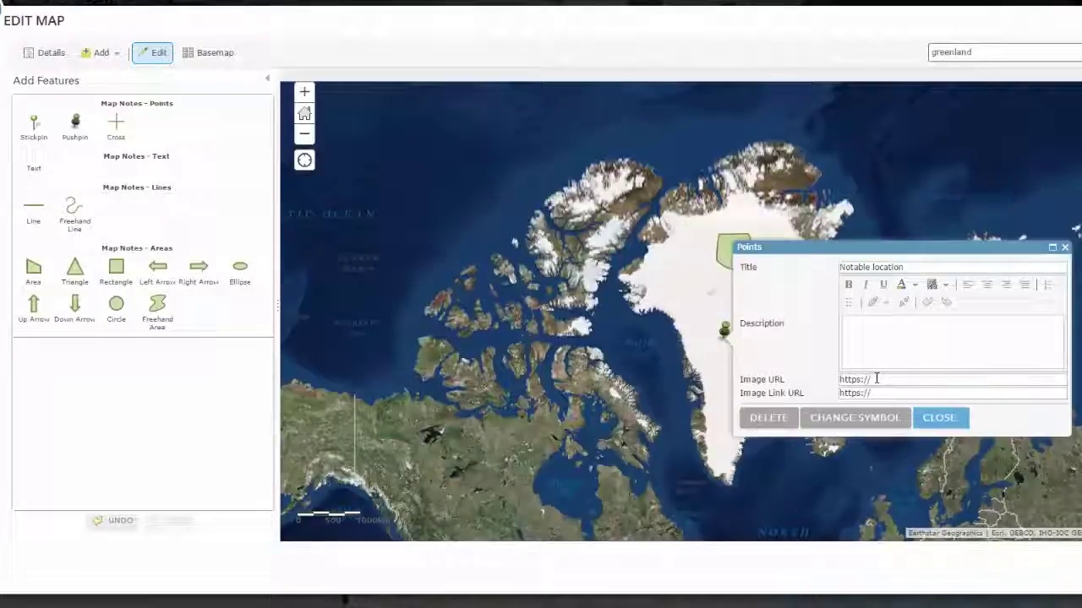
Step: Fill the Notable location pushpin's image URL with the copied address of the ice cross-section picture and close its details
left_click(877, 379)
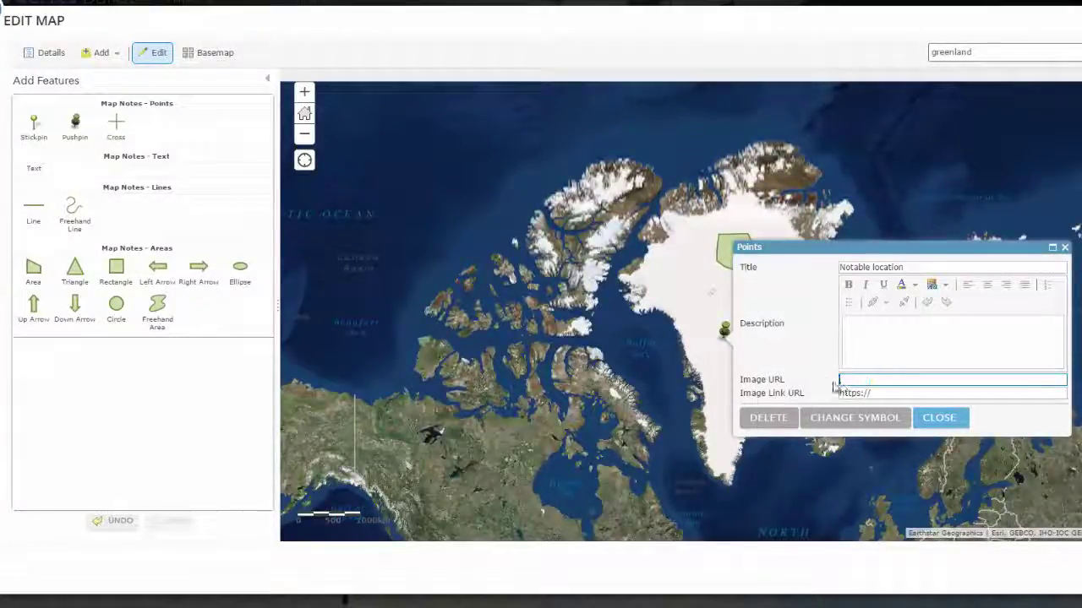
key("ctrl+v")
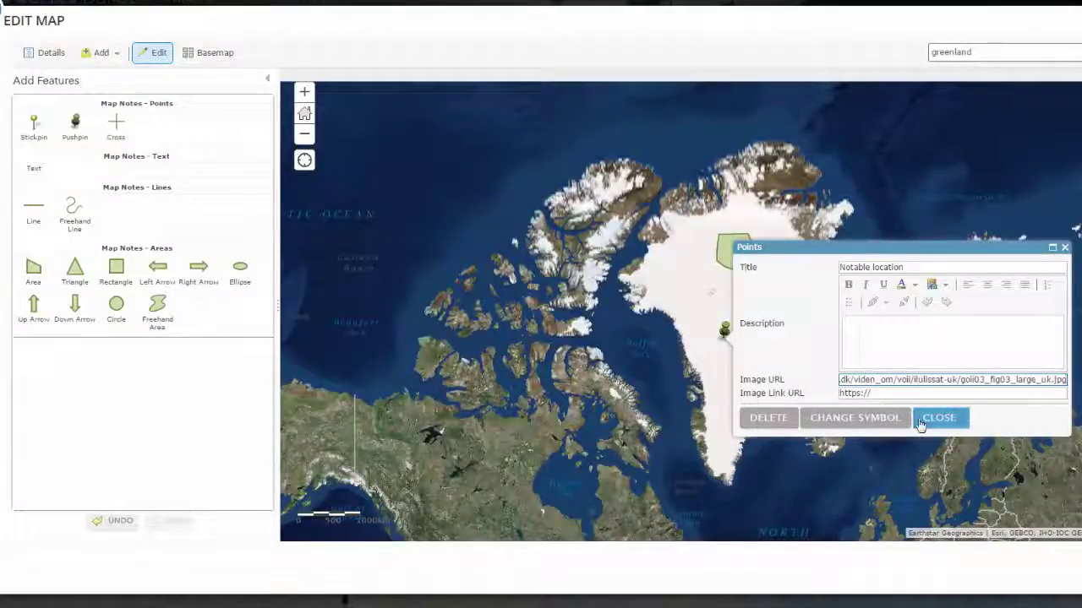
left_click(939, 419)
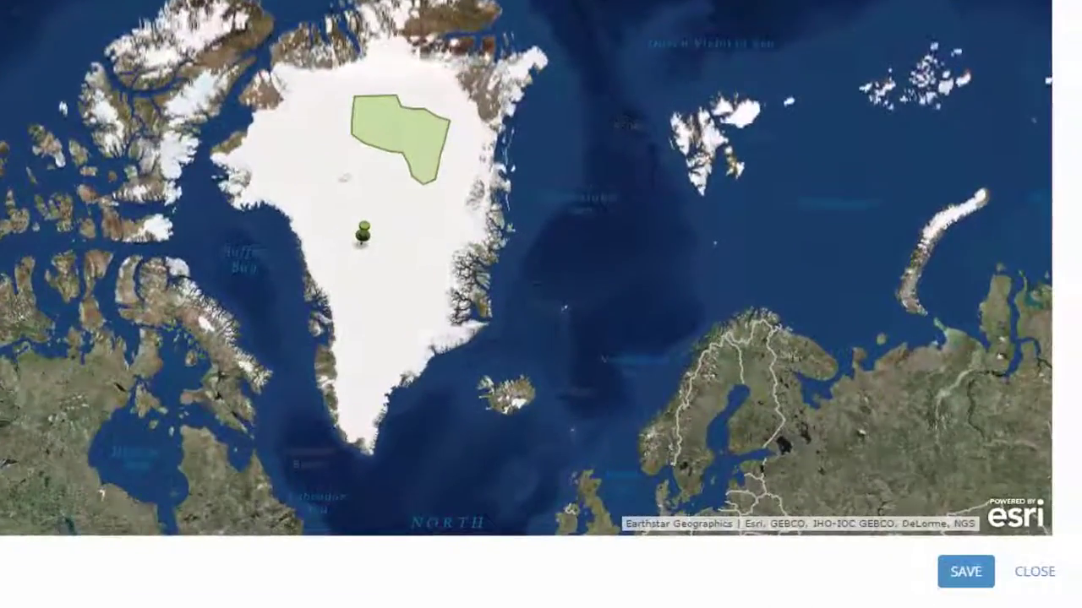
Step: Save the Greenland map, check the pushpin's pop-up image, and add the map to the story as the Custom Map Example tab
left_click(966, 572)
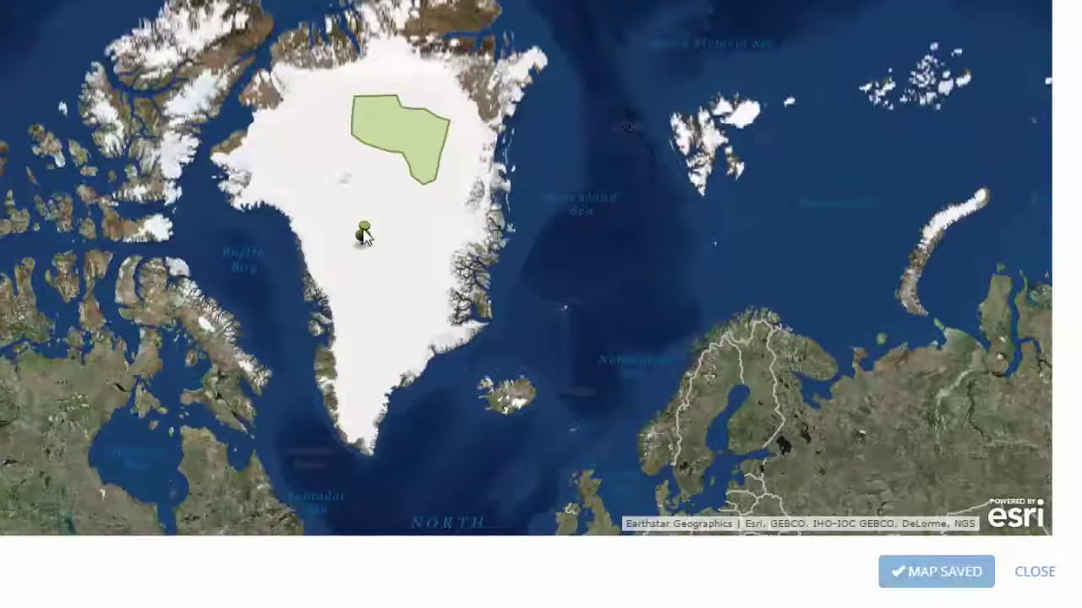
left_click(362, 237)
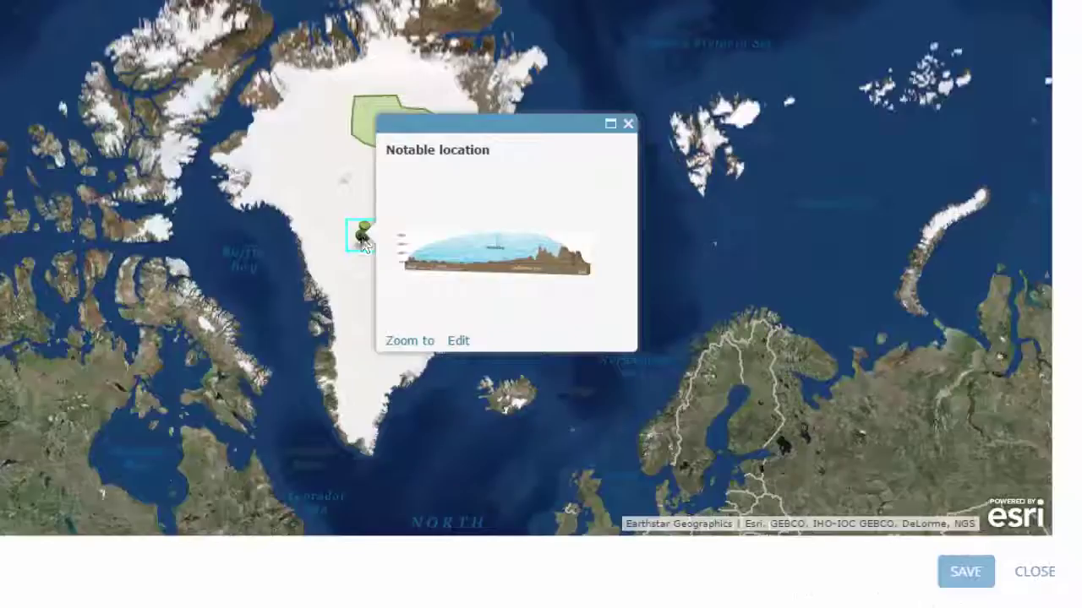
left_click(1037, 582)
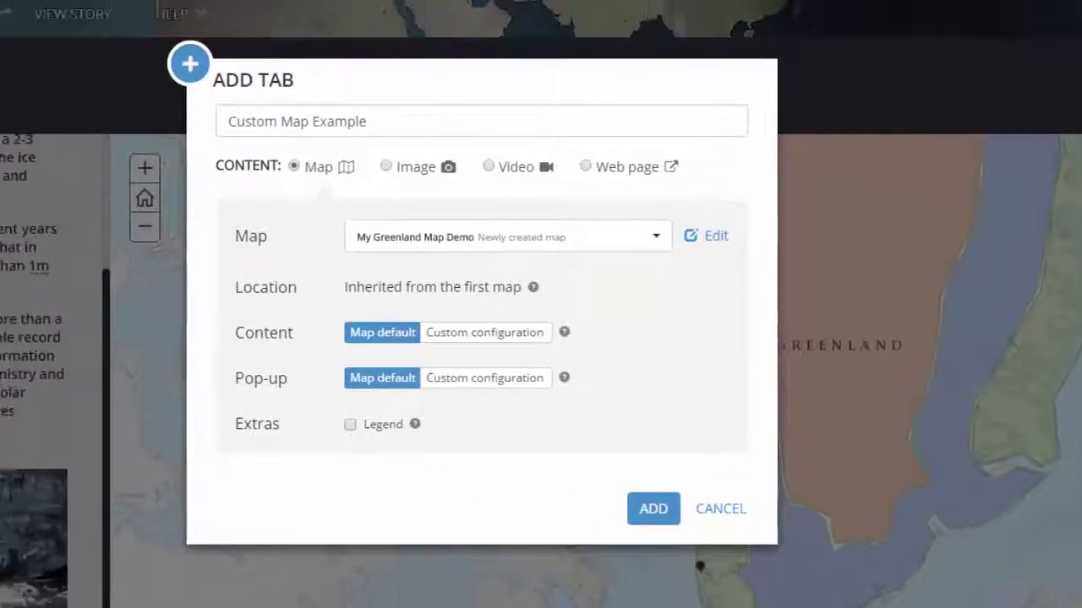
left_click(653, 509)
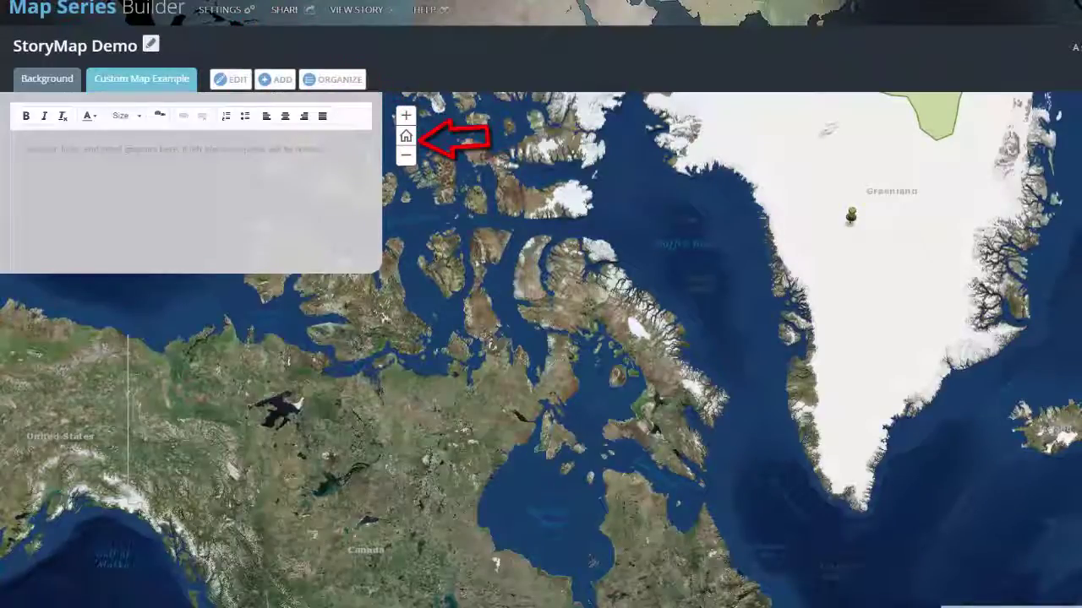
Step: Write the Custom Map Example tab's bold description about the research question and using the Home button to recenter the map, at size 20
type("Add some pertinent information about this map that ties it to your research question.  Then add some text like \"Click the Home button to recenter the default map view\"")
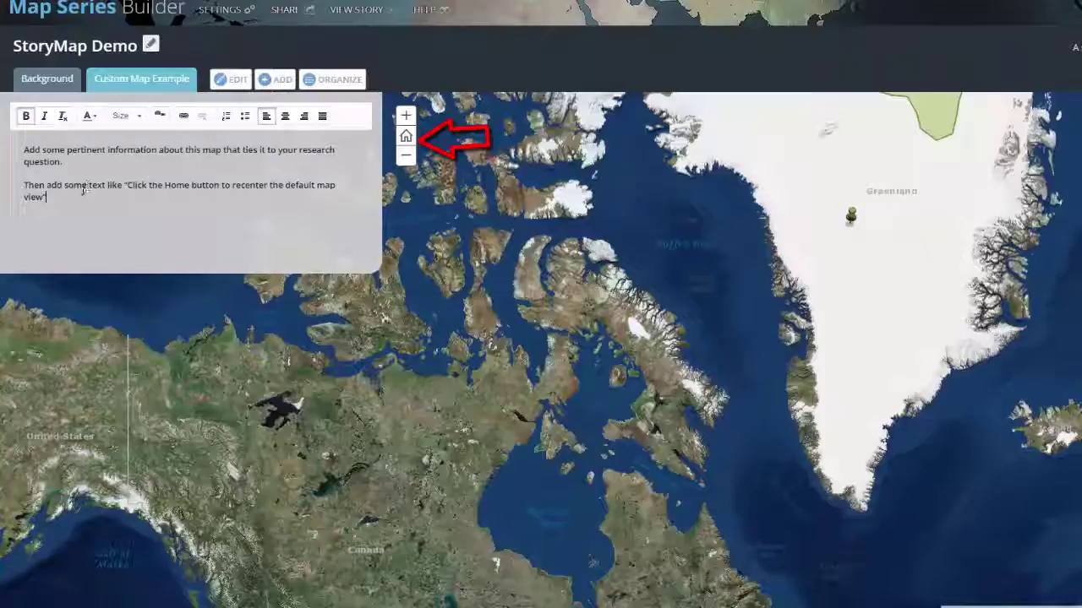
key("ctrl+a")
left_click(132, 116)
scroll(135, 203, "down", 2)
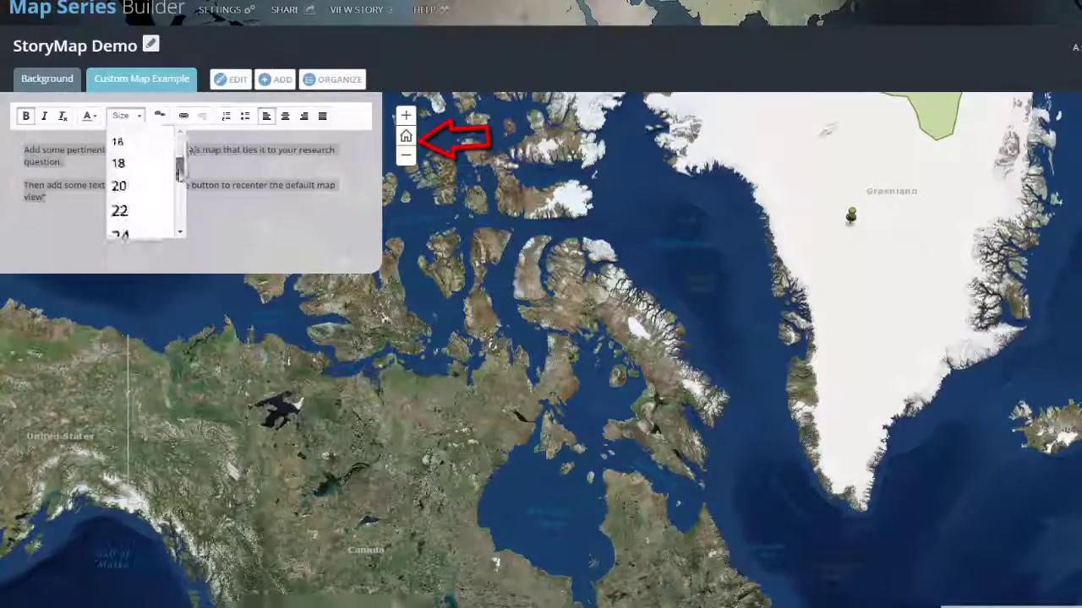
left_click(121, 184)
left_click(241, 247)
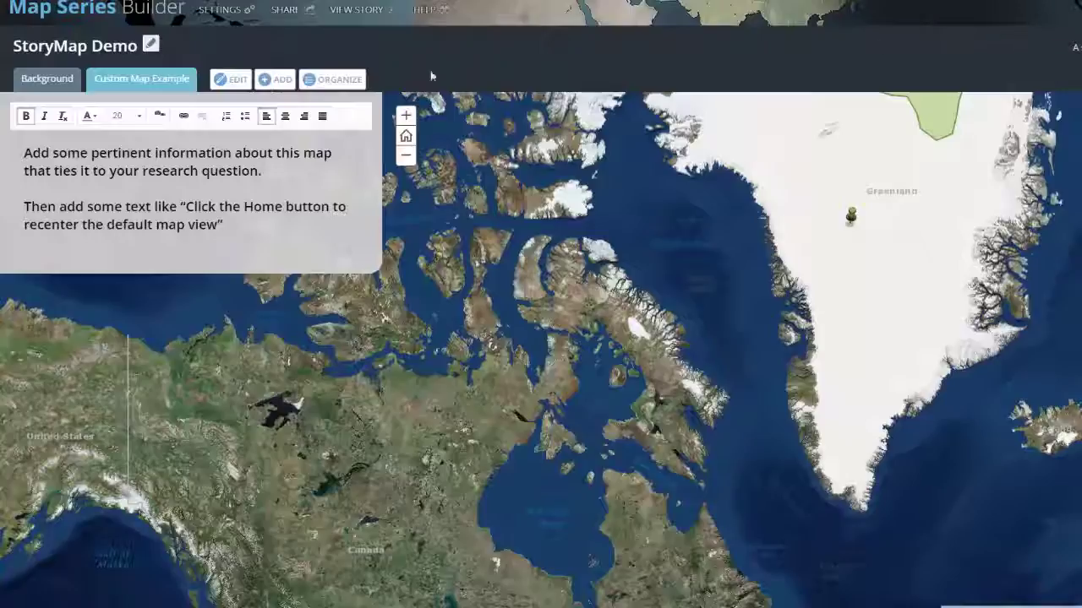
Step: Add a tab titled Data with image content, using the uploaded feedback loops infographic in the Center position
left_click(283, 81)
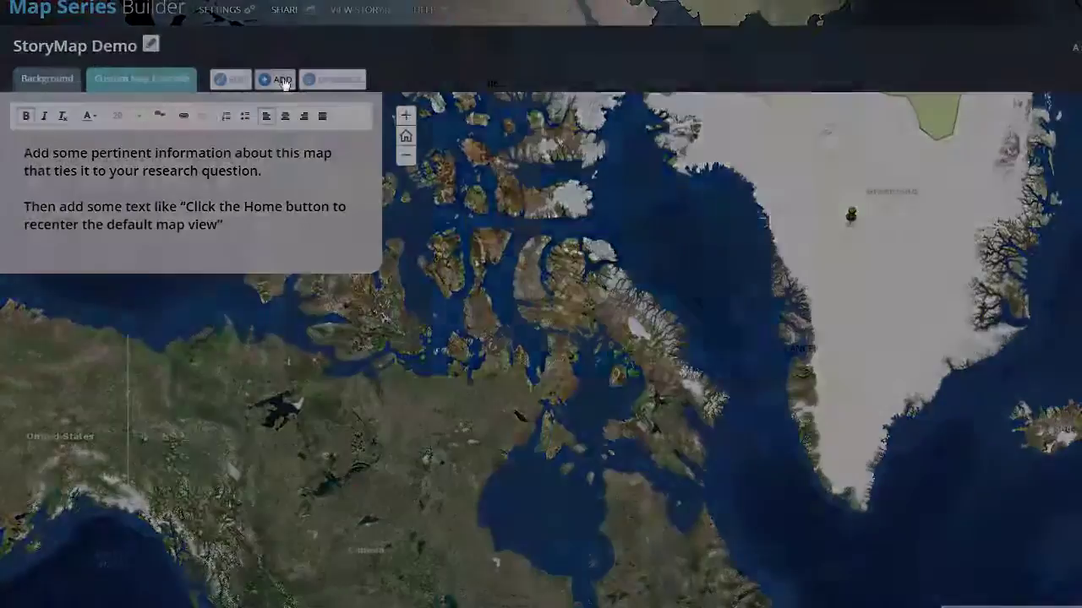
type("Data")
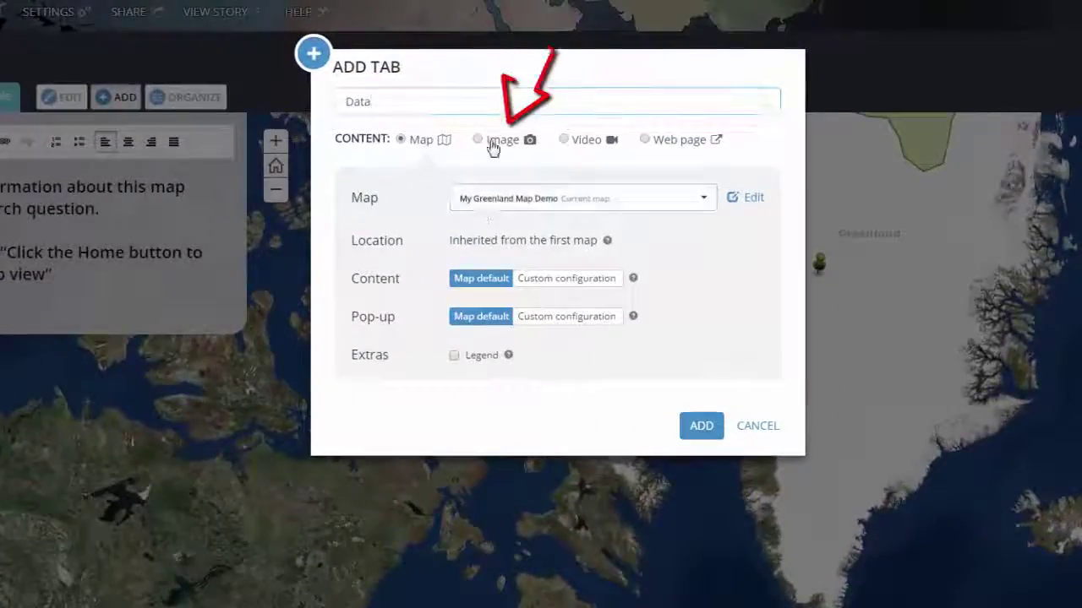
left_click(479, 140)
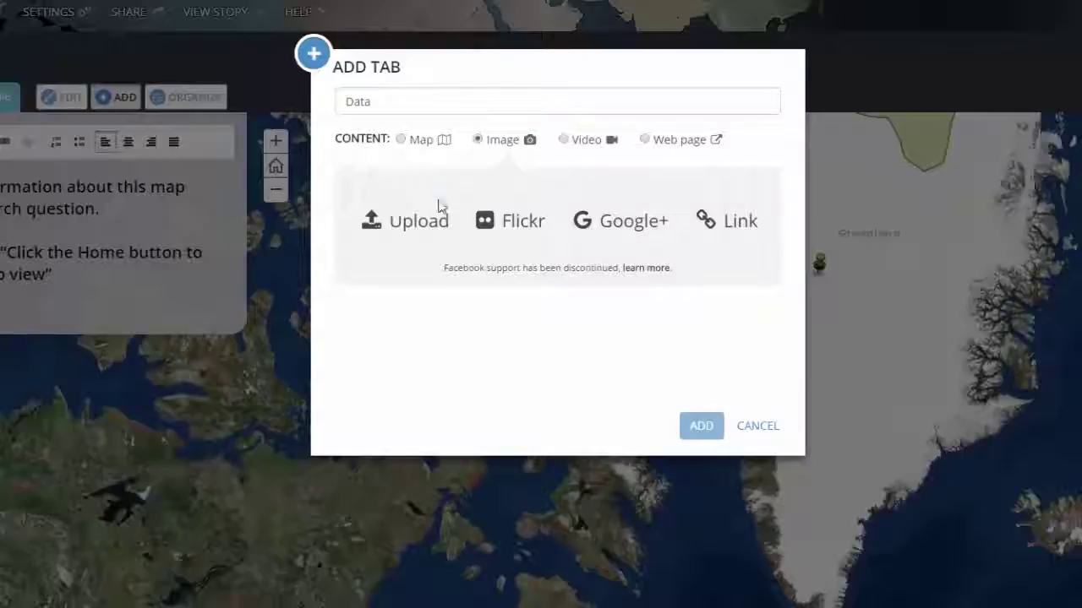
left_click(422, 230)
left_click(525, 203)
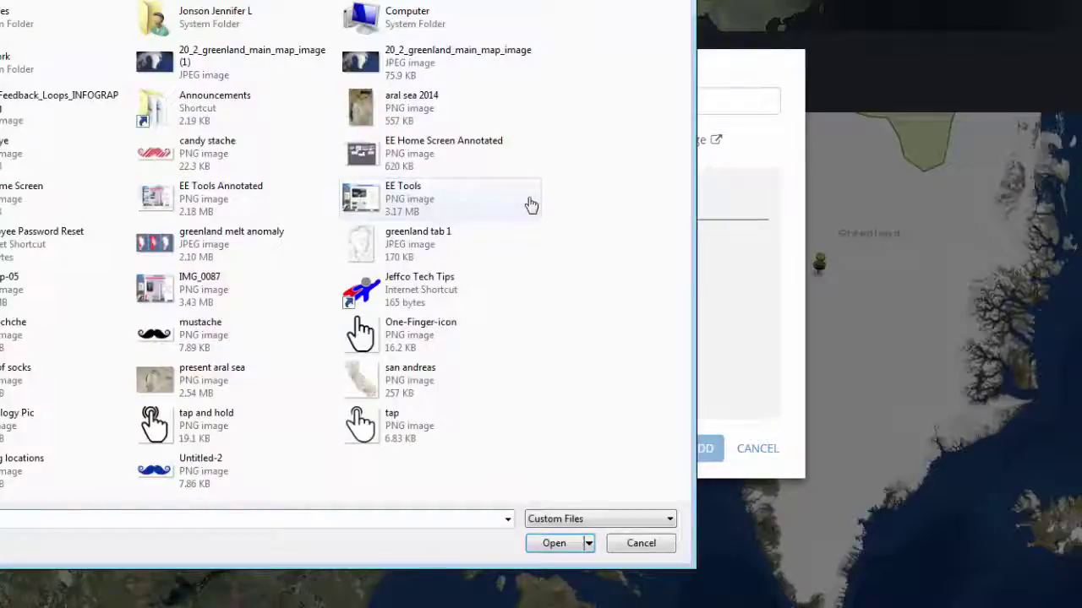
left_click(51, 108)
left_click(555, 544)
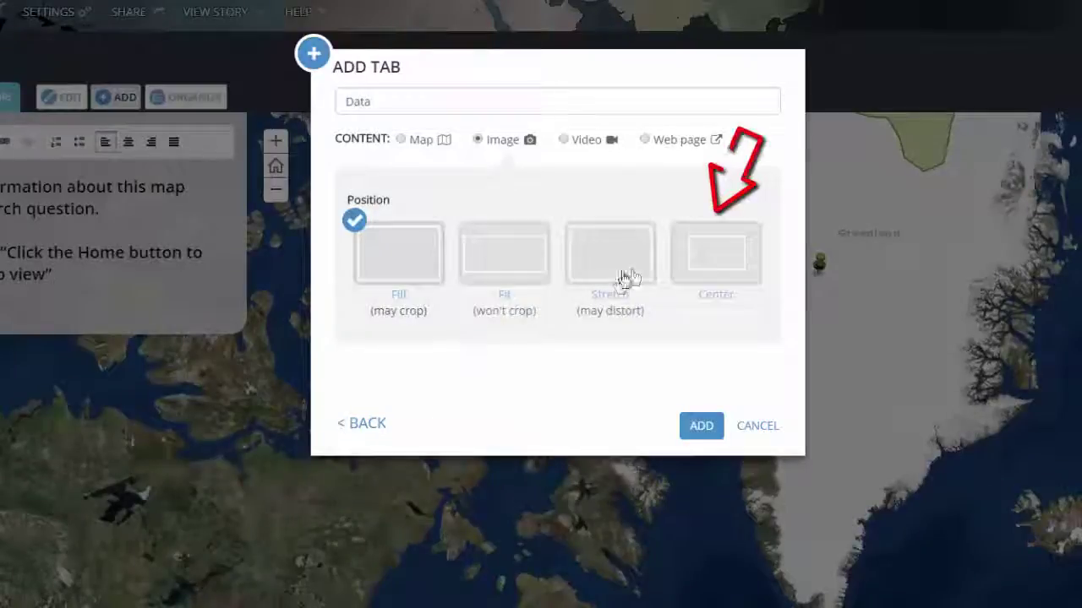
left_click(725, 267)
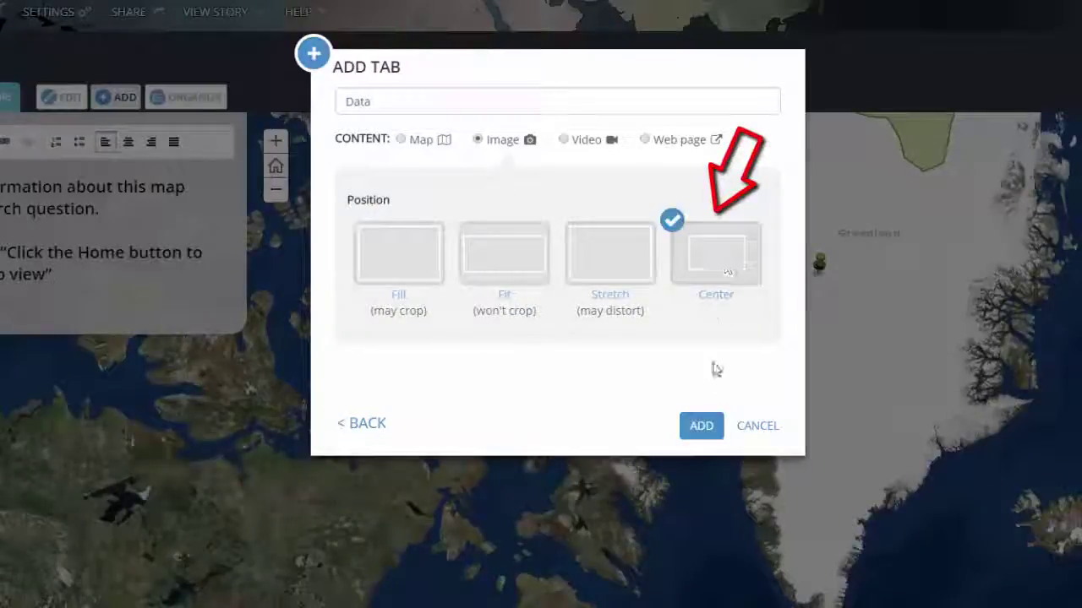
left_click(701, 427)
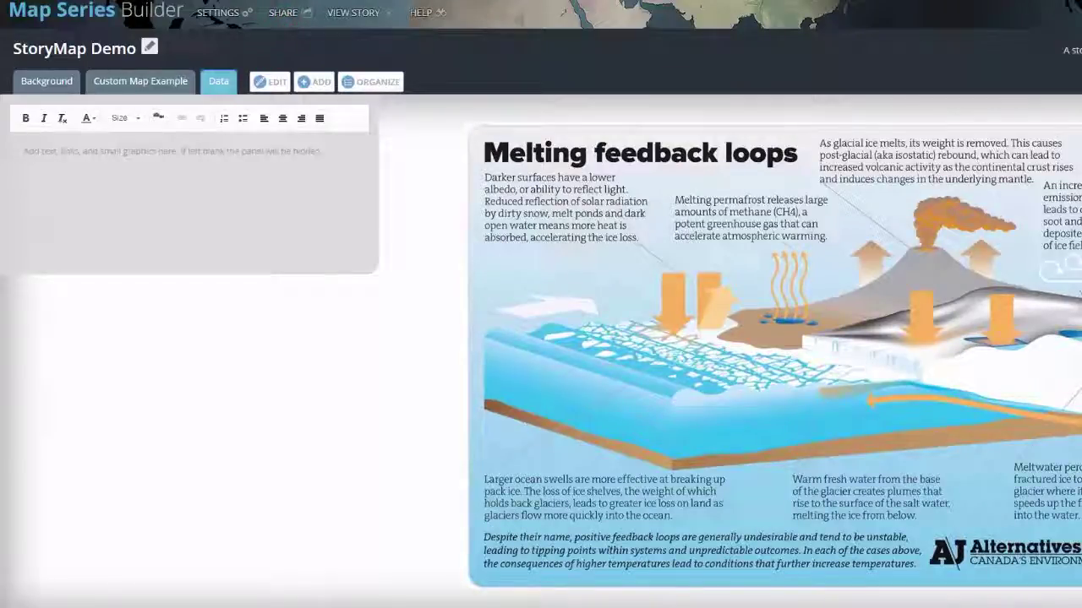
Step: Enter "Add your relevant text and explanation here." in the Data tab's text panel, in bold at size 24
left_click(232, 164)
type("Add your relevant text and explanation here.")
left_click_drag(230, 163, 23, 161)
left_click(26, 118)
left_click(137, 119)
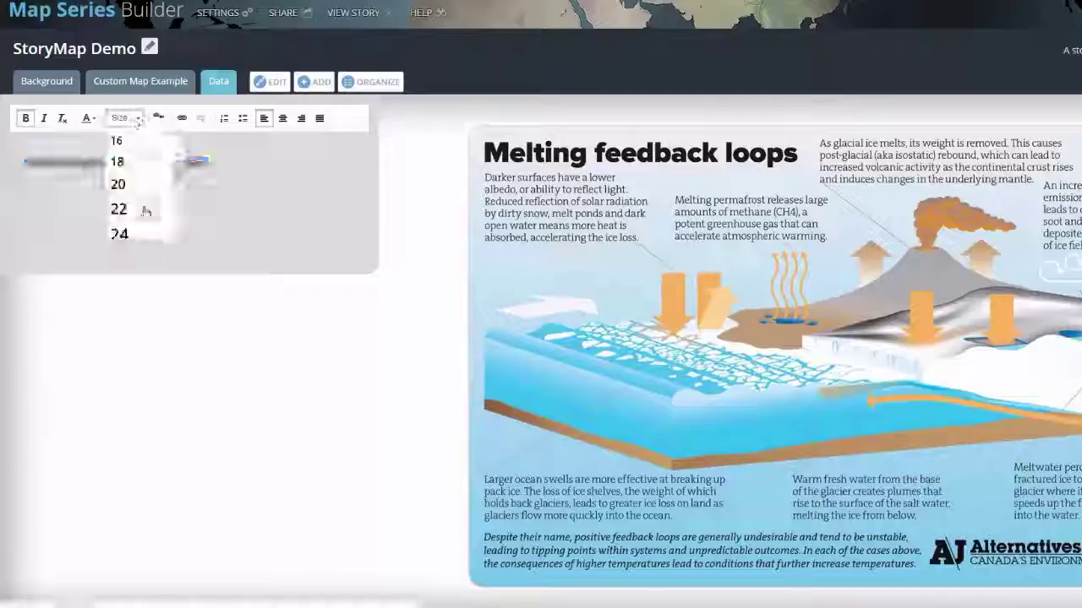
left_click(142, 231)
left_click(241, 218)
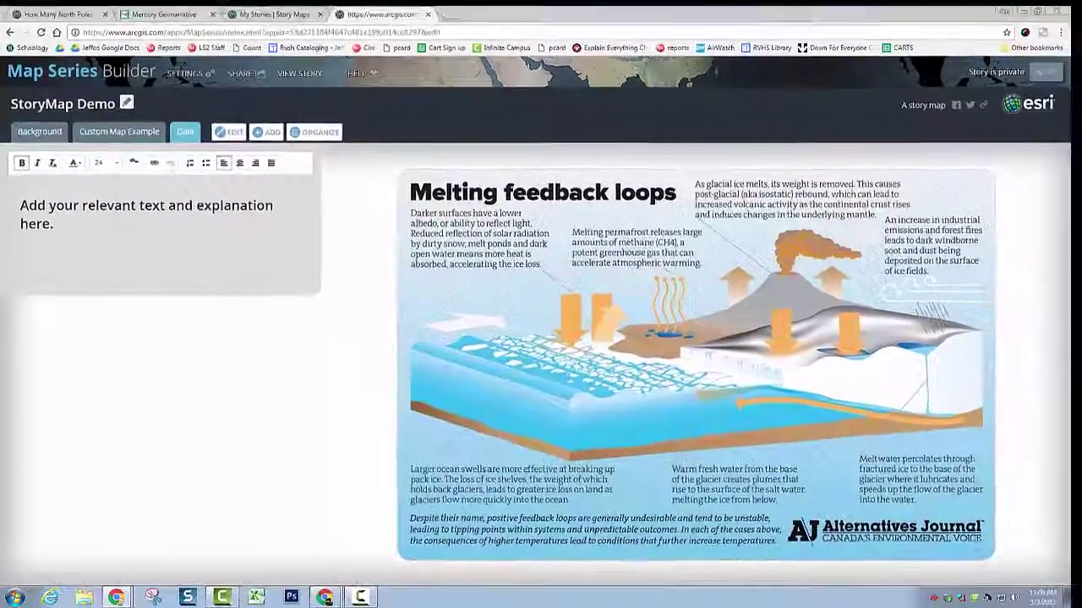
Step: Switch to the Aral Sea presentation in Google Slides and share it so that anyone with the link can view
left_click_drag(0, 110, 444, 20)
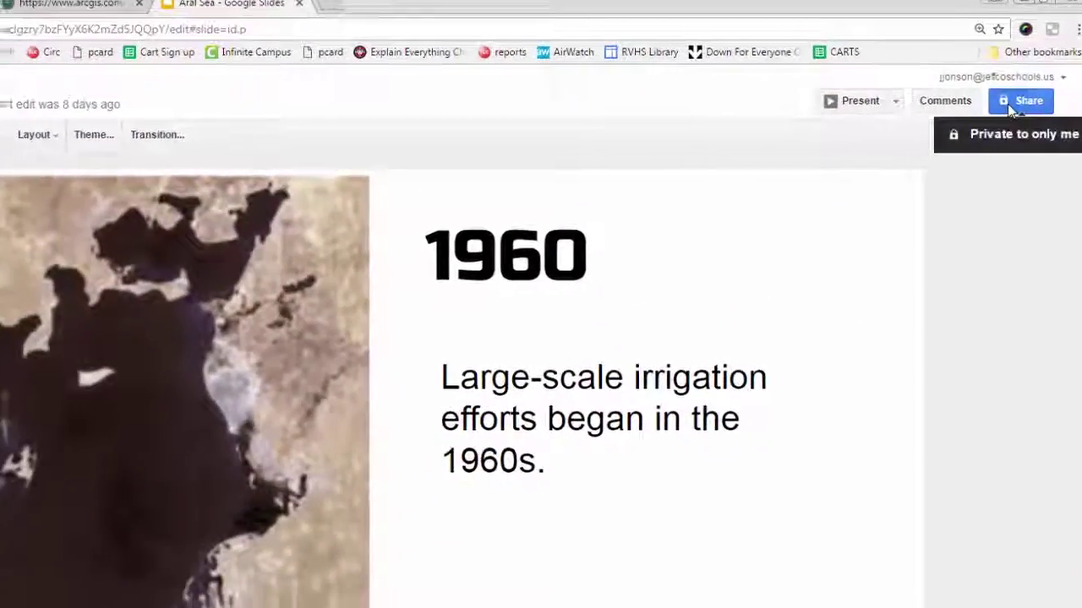
left_click(1011, 94)
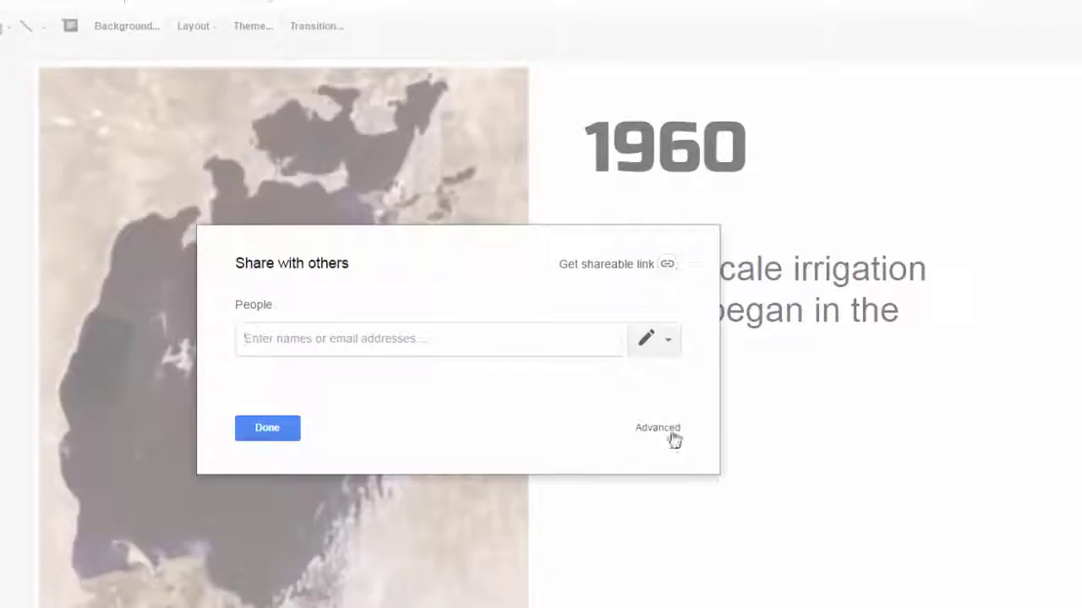
left_click(659, 428)
left_click(640, 244)
left_click(260, 270)
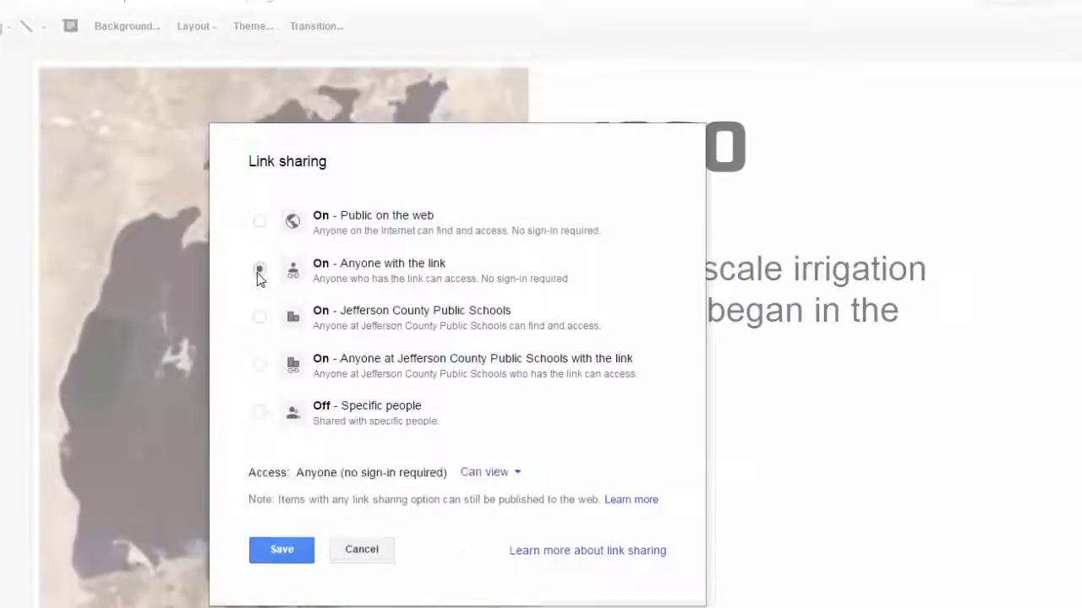
left_click(282, 549)
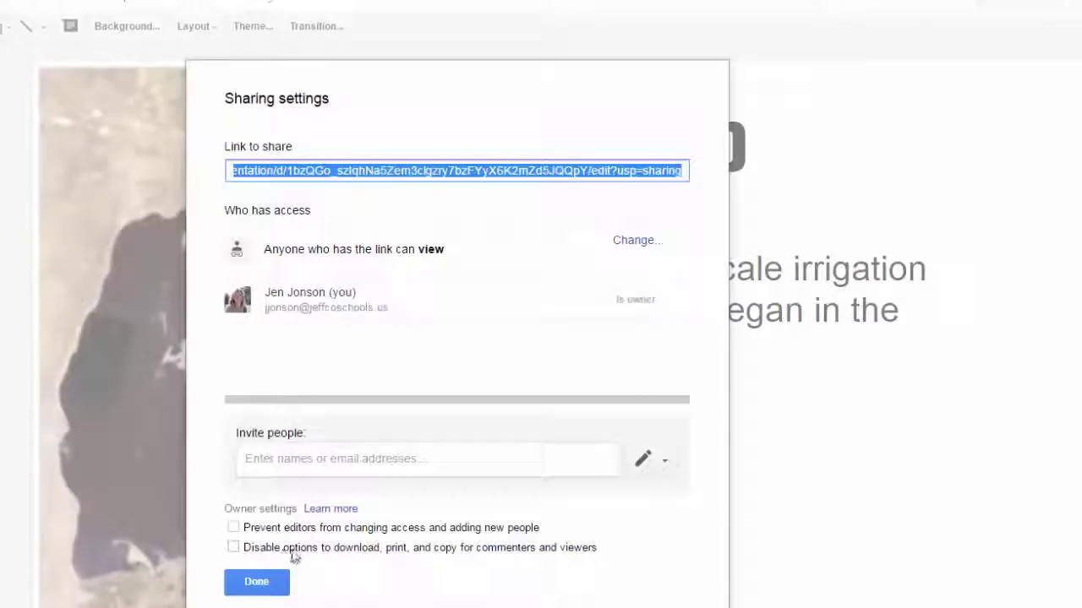
left_click(272, 580)
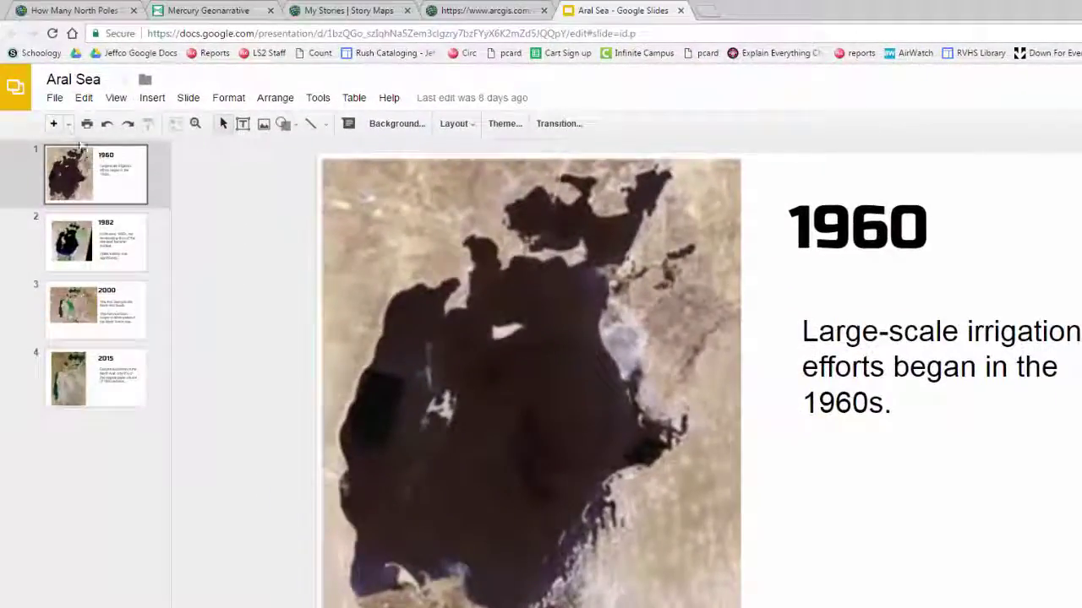
Step: Copy the Aral Sea presentation's publish-to-web embed code, keeping the Medium (960x569) slide size
left_click(53, 98)
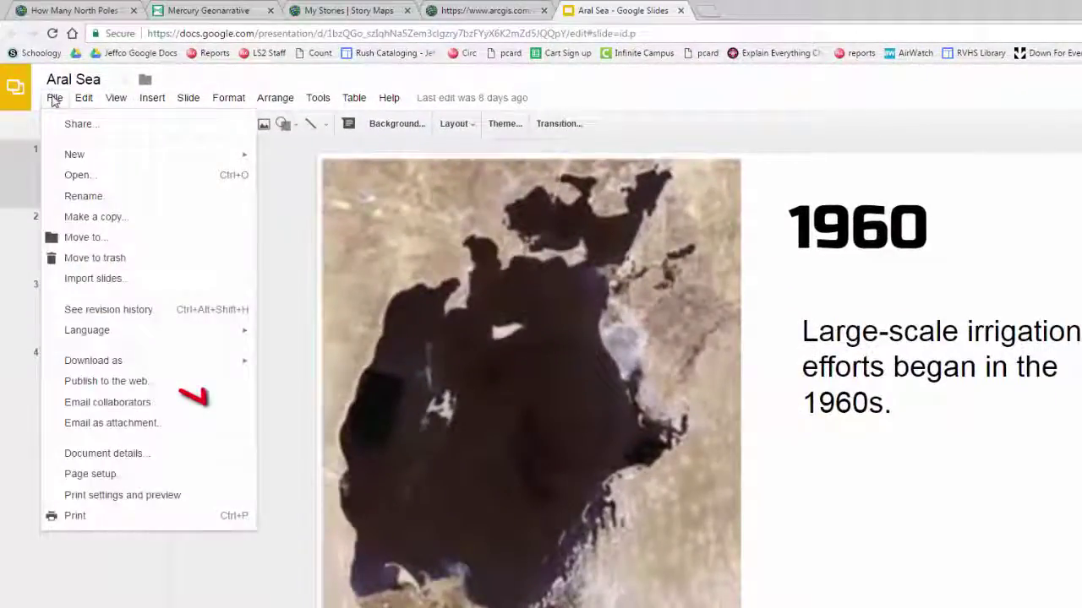
left_click(129, 390)
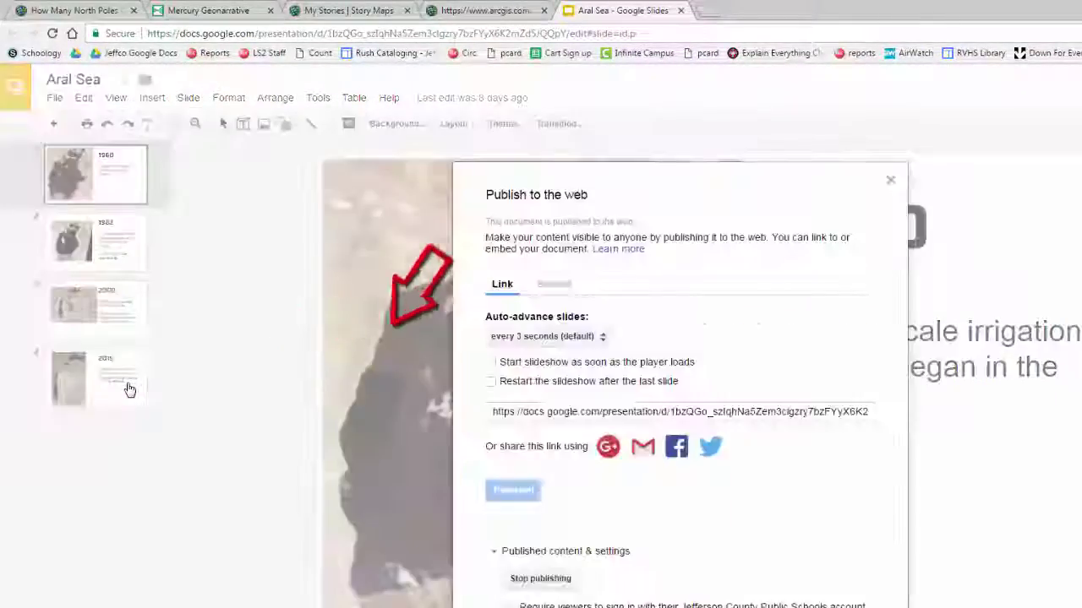
left_click(556, 289)
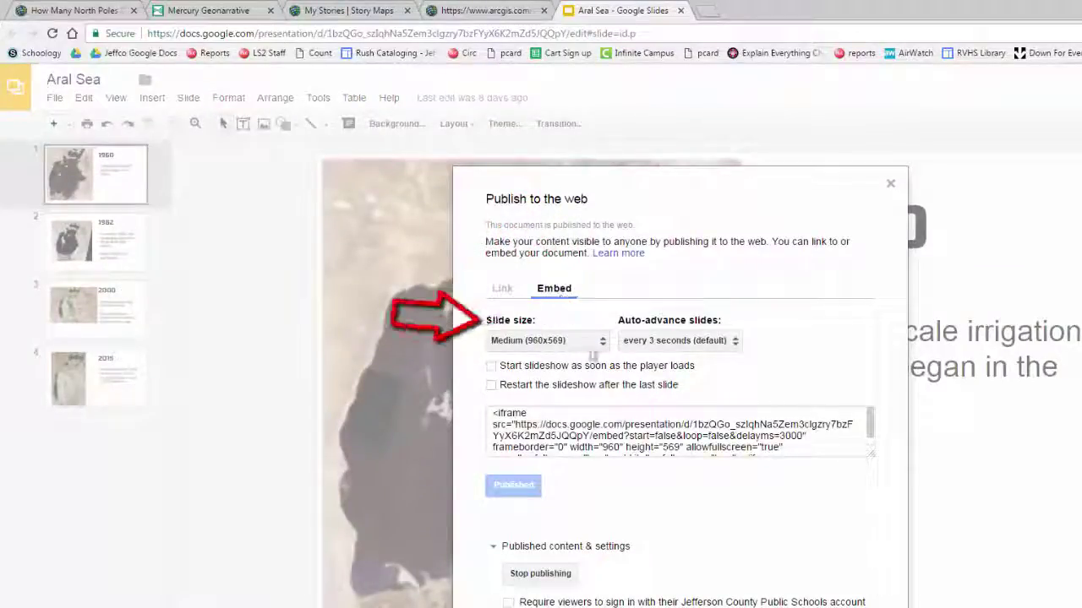
left_click(607, 418)
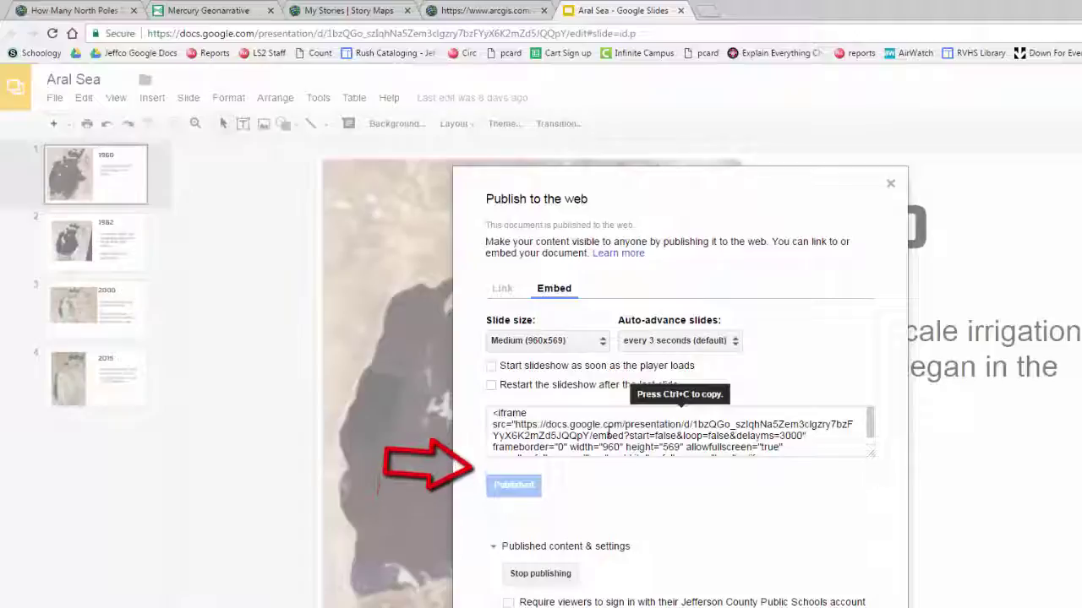
left_click(608, 434)
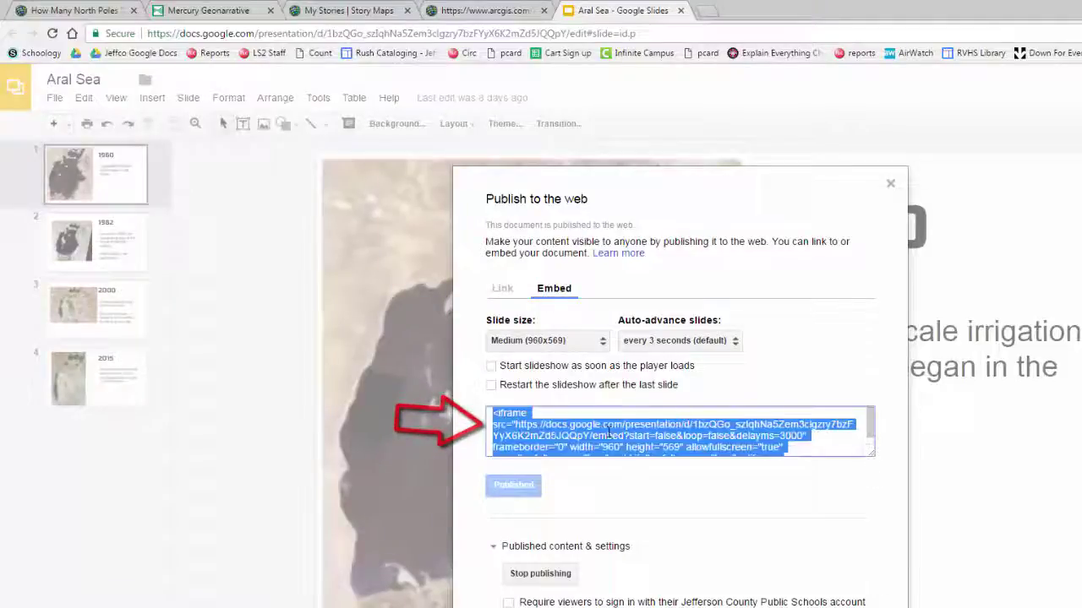
right_click(607, 435)
left_click(634, 444)
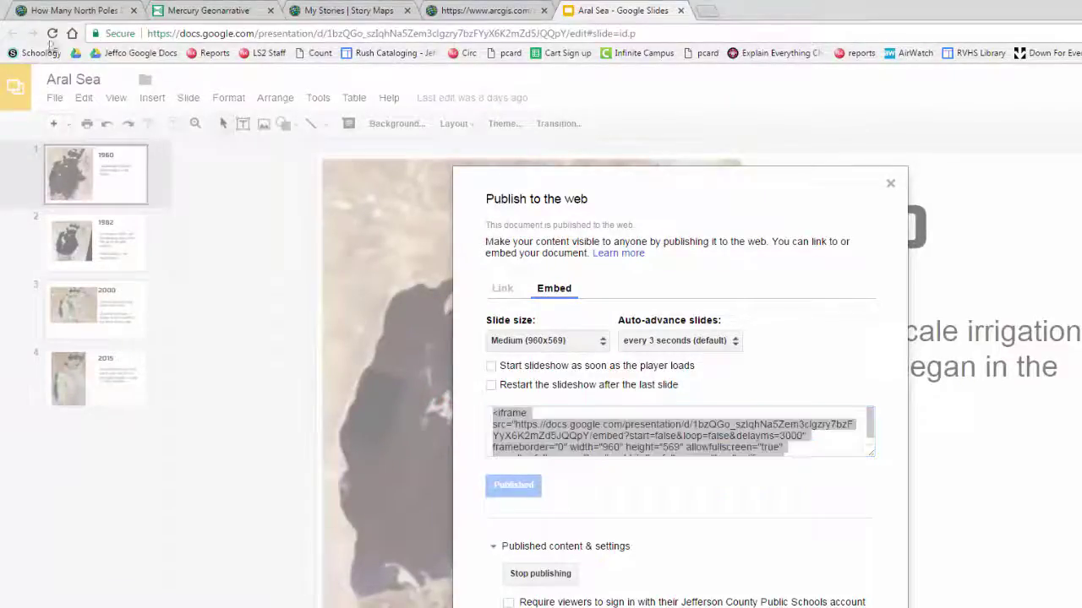
Step: Back in the StoryMap Demo builder, start a tab titled Google Slides Example with web page content, using the copied presentation embed code
left_click(479, 12)
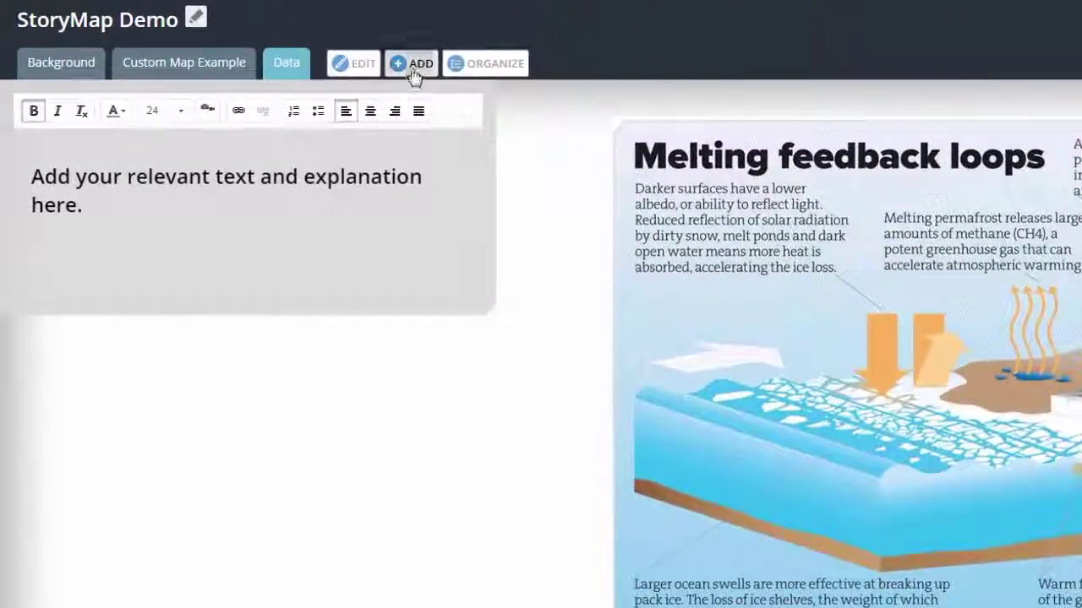
left_click(414, 77)
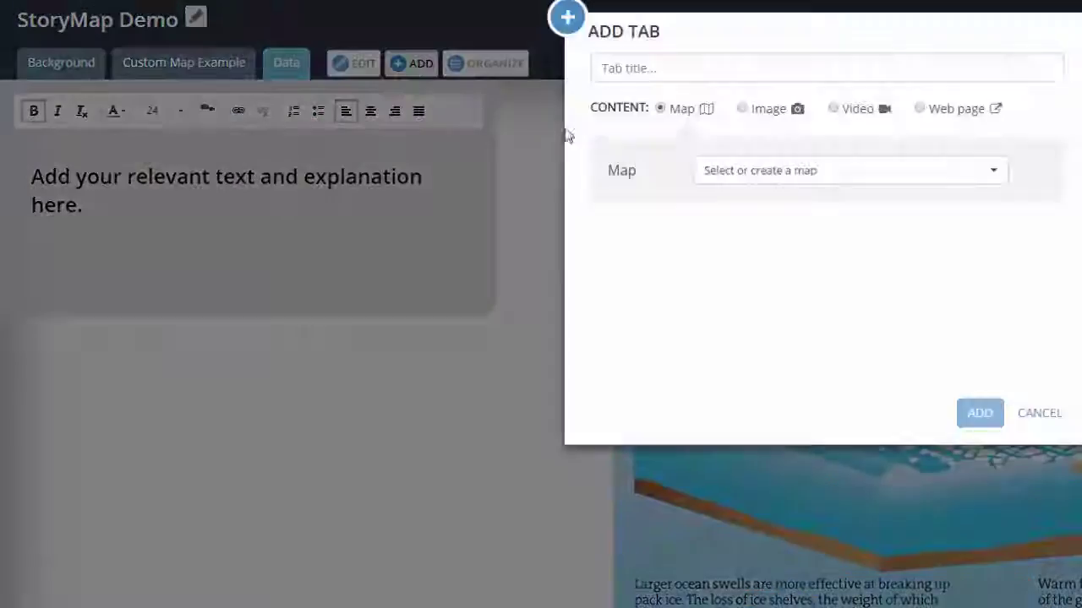
left_click(666, 75)
type("Google Slides Example")
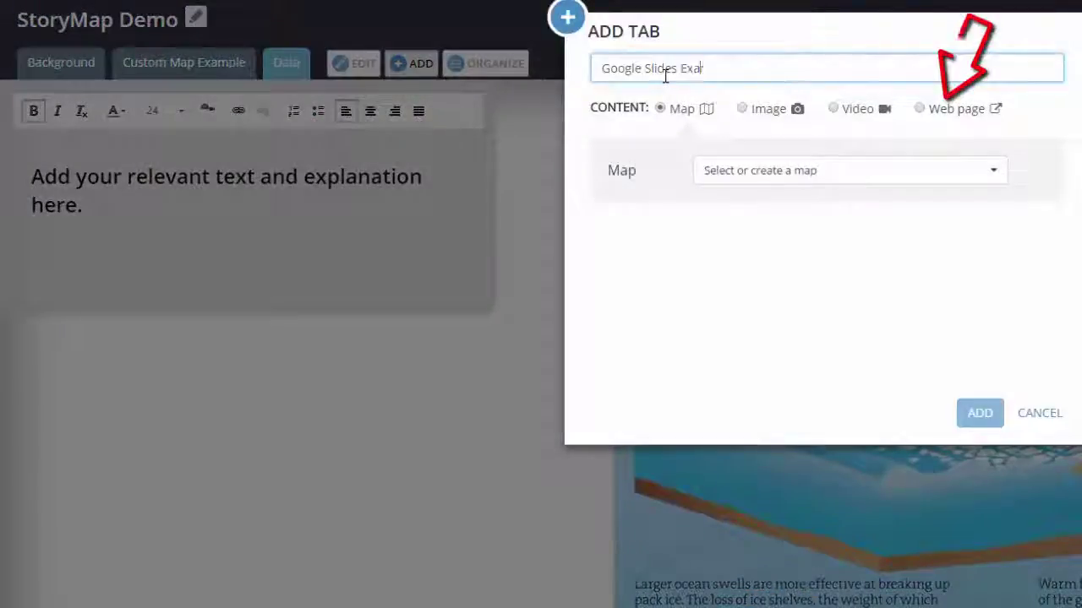
left_click(919, 109)
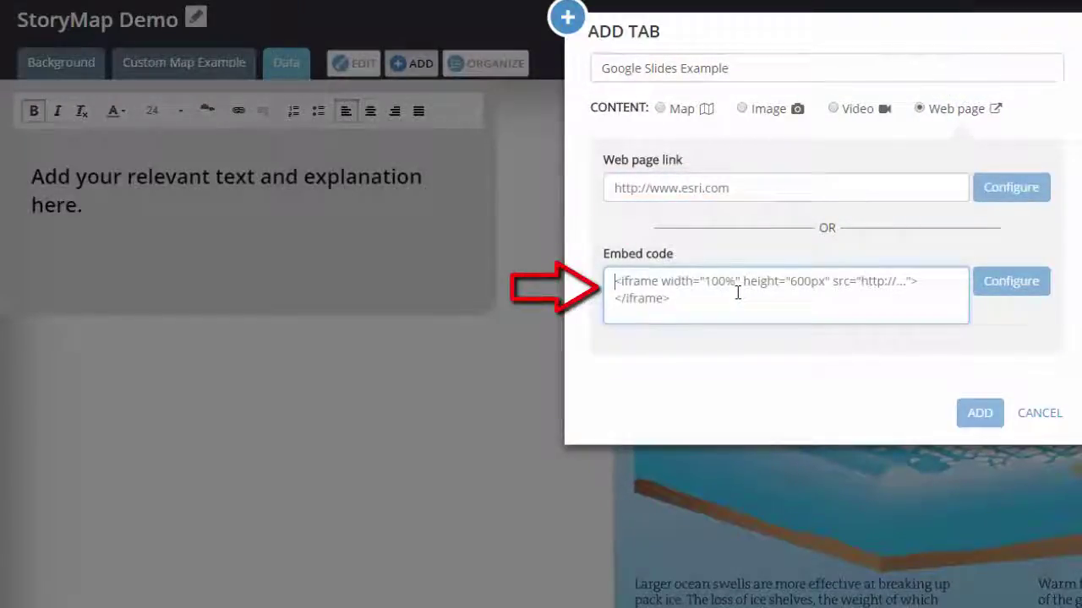
right_click(736, 294)
left_click(791, 402)
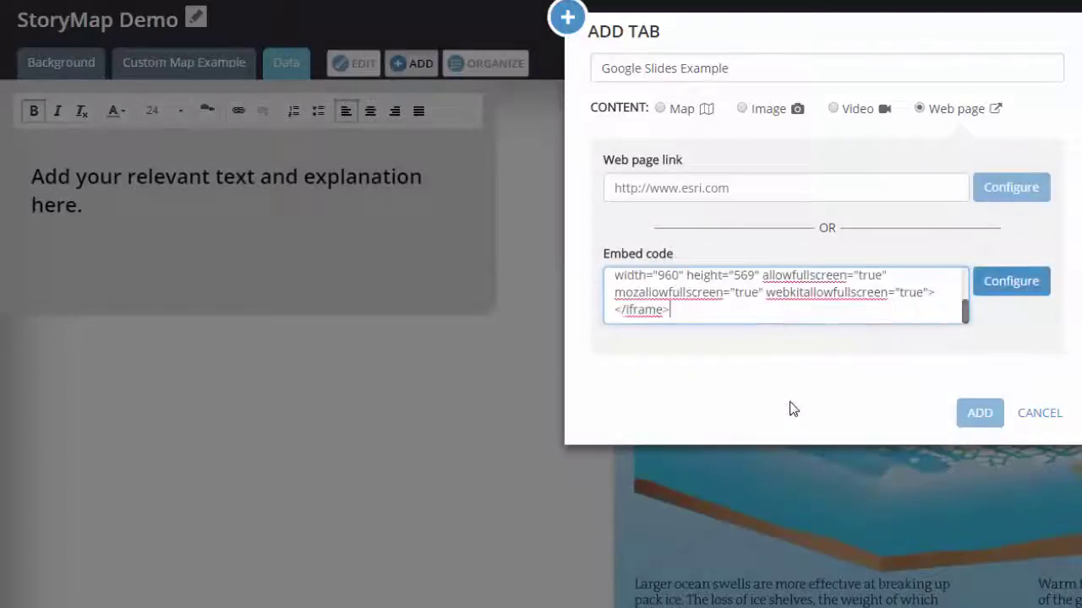
left_click(1010, 280)
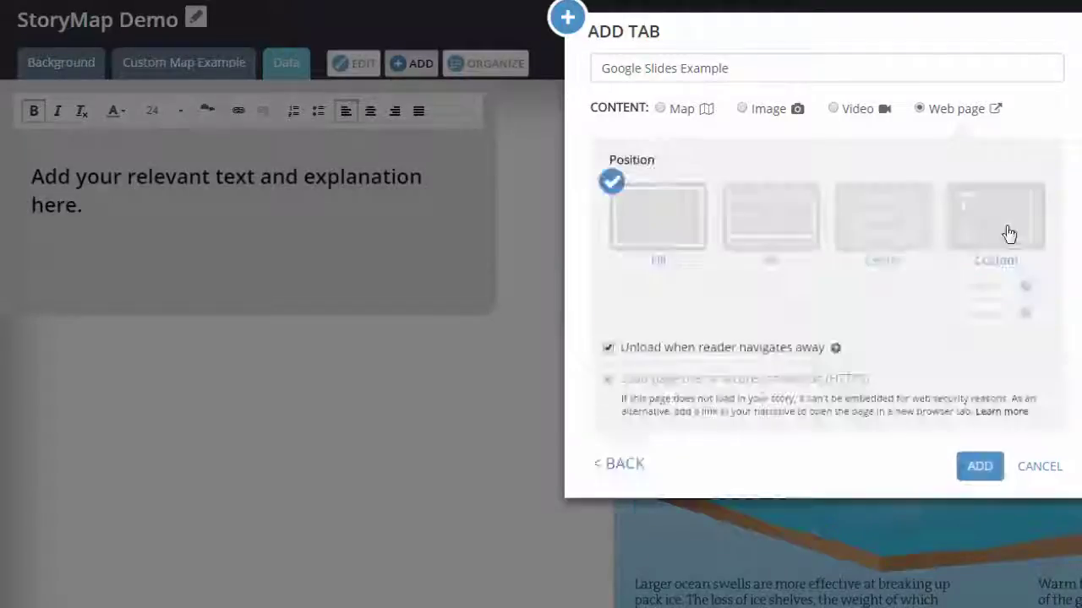
Step: Give the embedded slides a Custom position with width 900 and height 600, and add the tab
left_click(1004, 237)
left_click(989, 286)
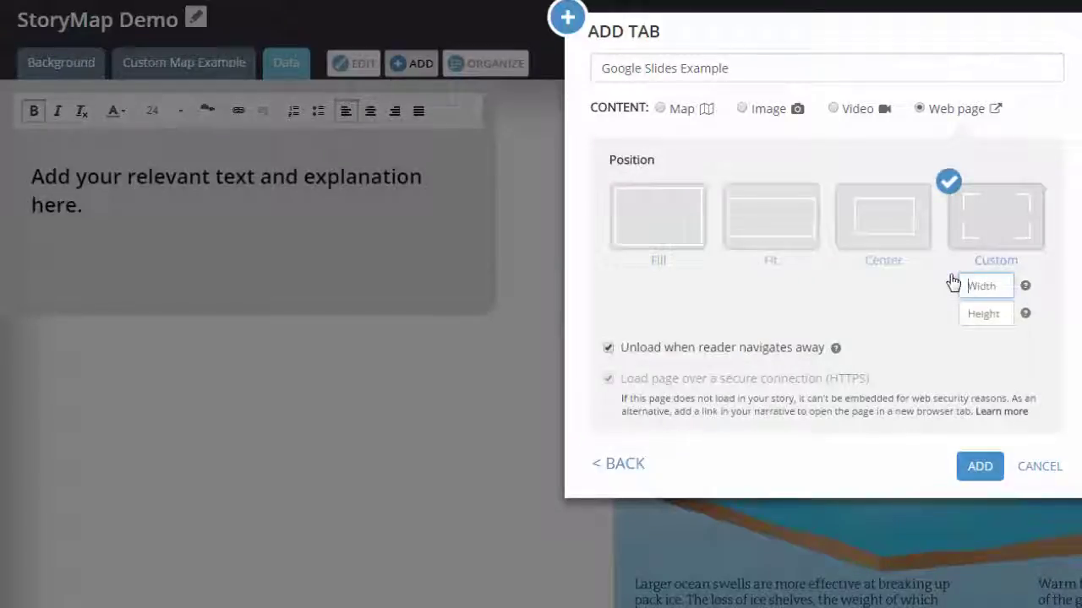
type("990")
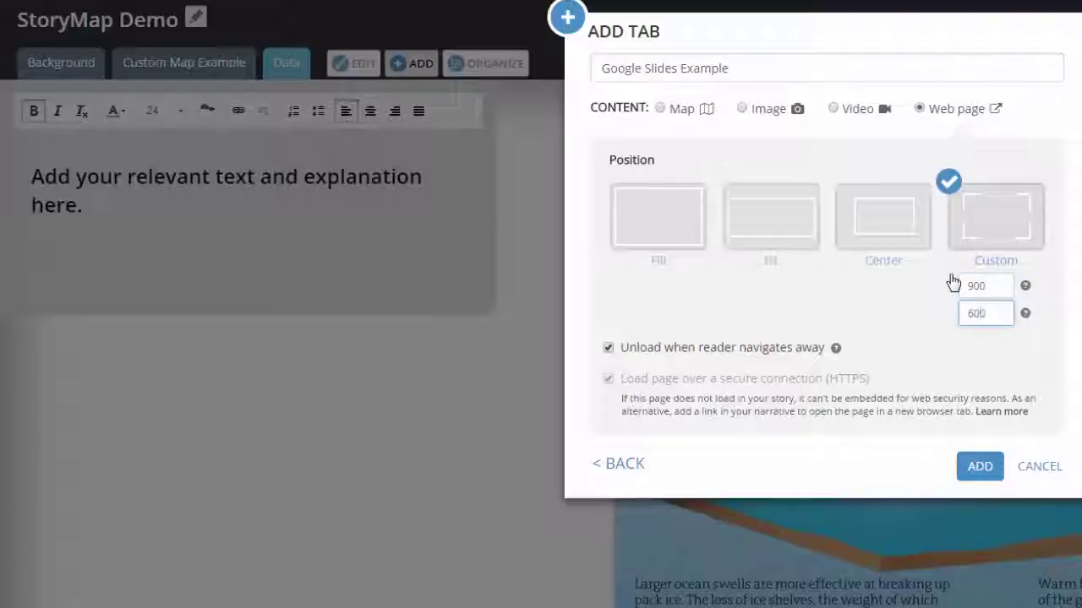
left_click(983, 469)
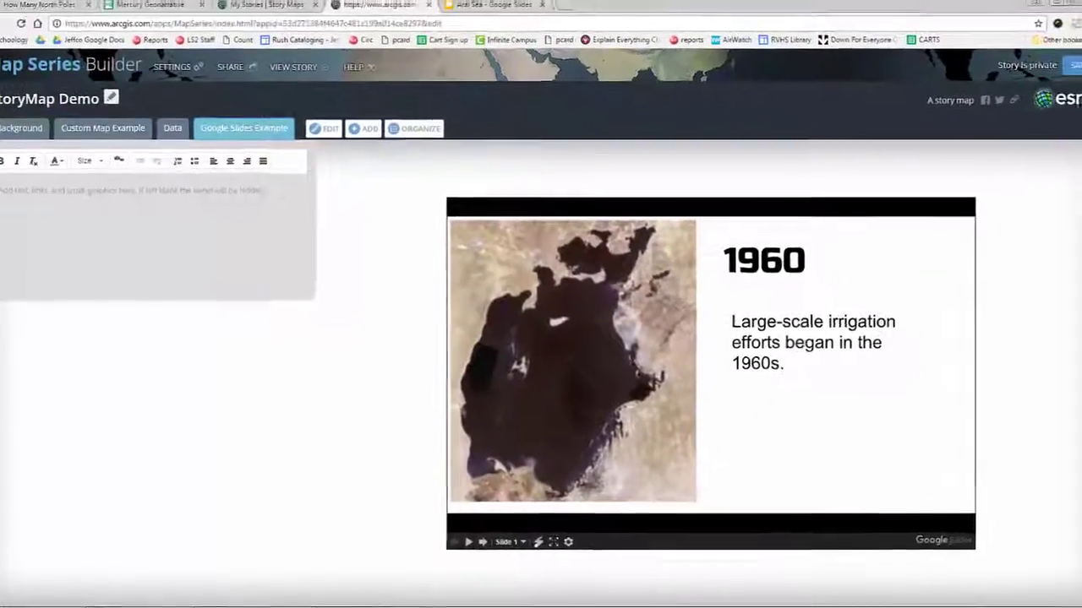
Step: Switch to the NASA Greenland's Ice Layers Mapped in 3D video on YouTube and copy its web address
left_click_drag(0, 220, 583, 10)
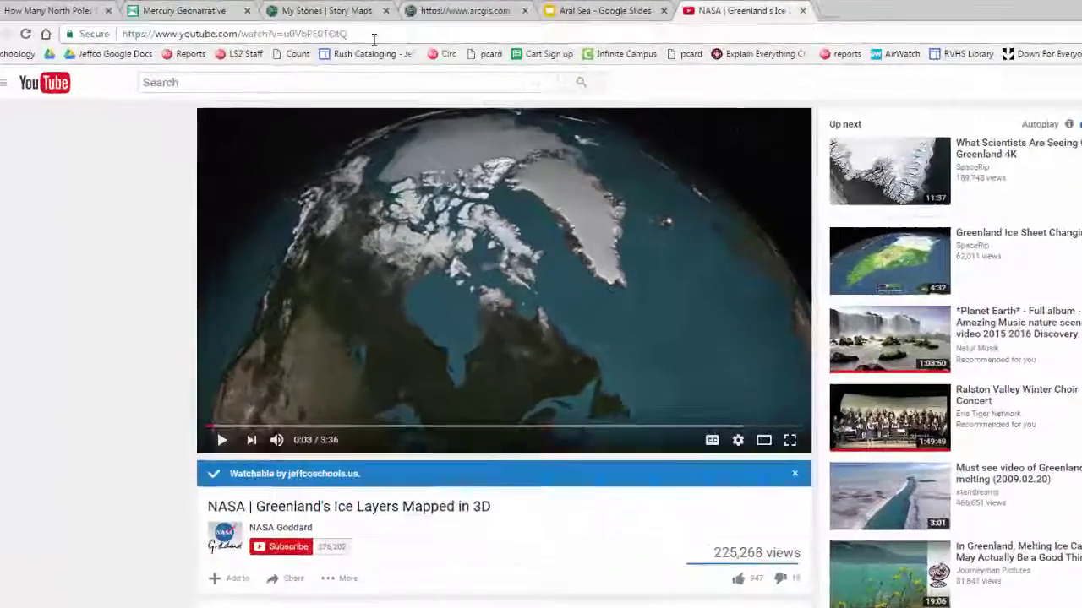
left_click(254, 30)
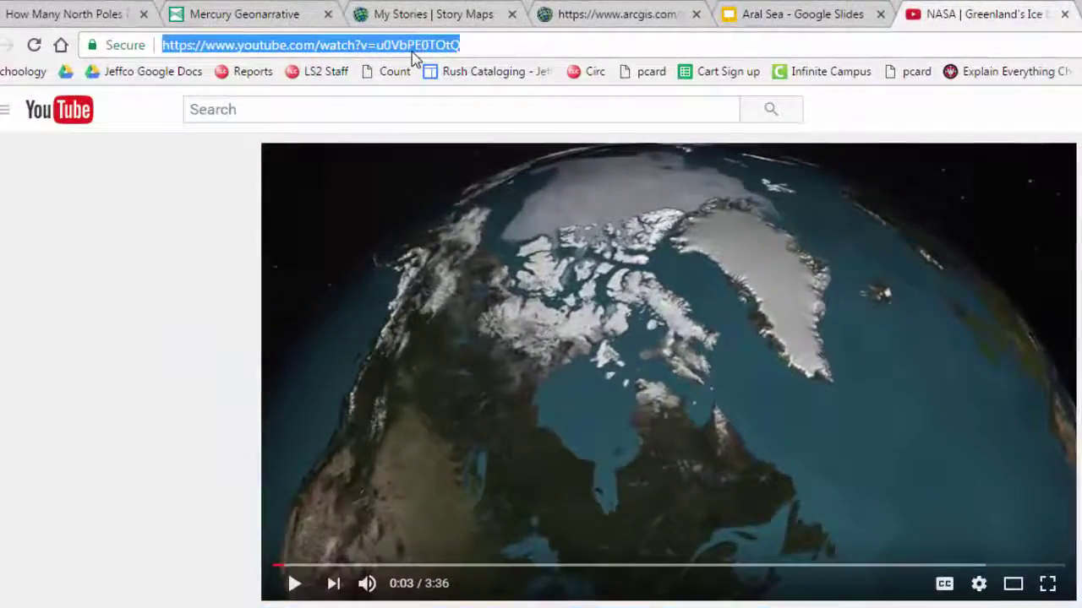
right_click(394, 49)
left_click(425, 115)
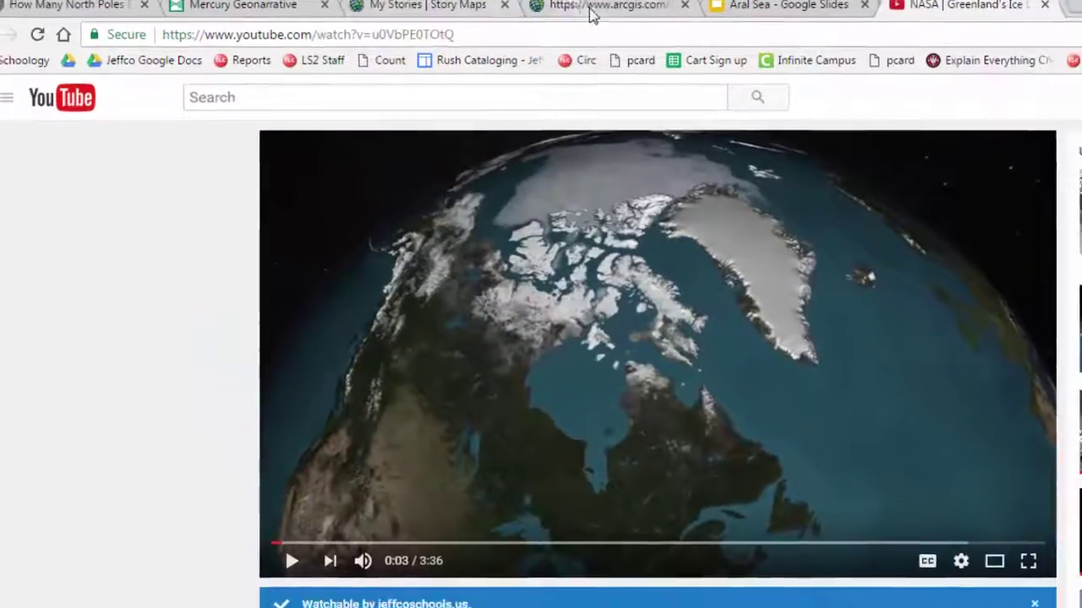
Step: In the story map builder, start a tab titled Video from YouTube Example and select the NASA YouTube video by its copied link
left_click(592, 15)
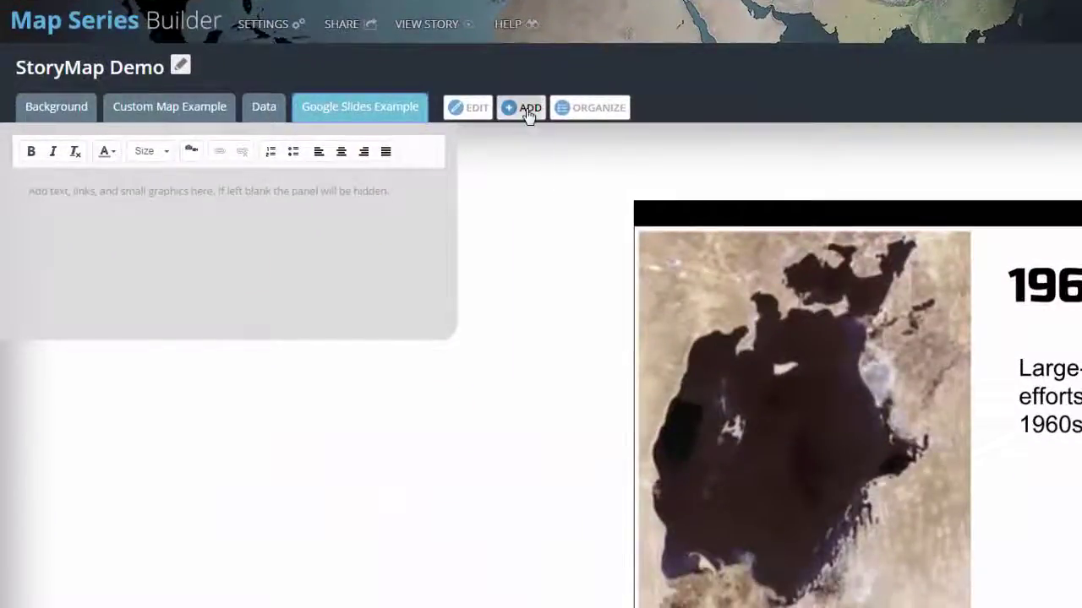
left_click(523, 109)
type("Video from YouTube Example")
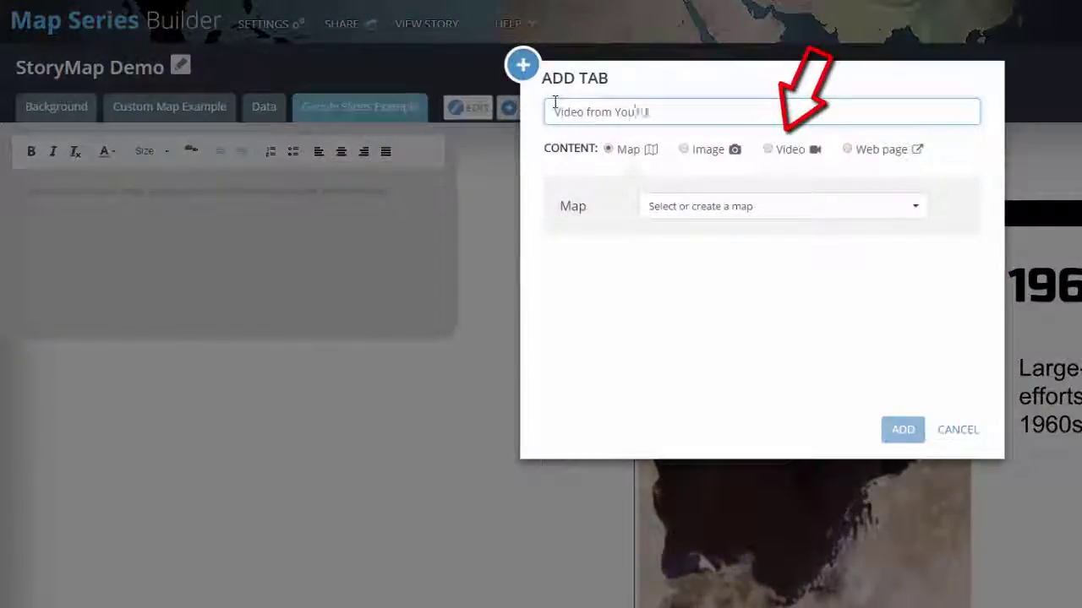
left_click(767, 152)
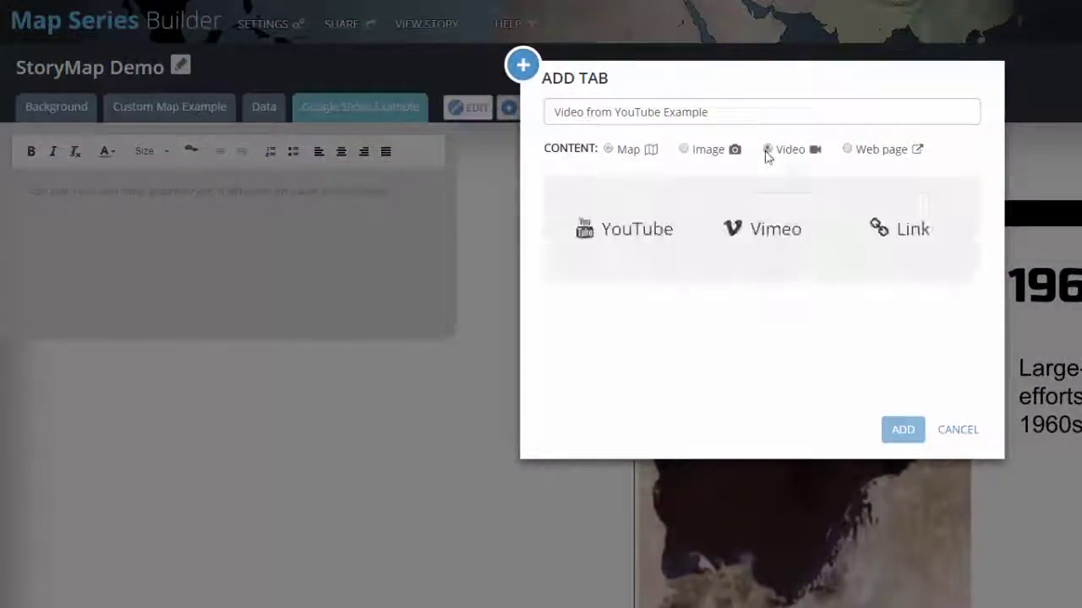
left_click(645, 226)
right_click(685, 202)
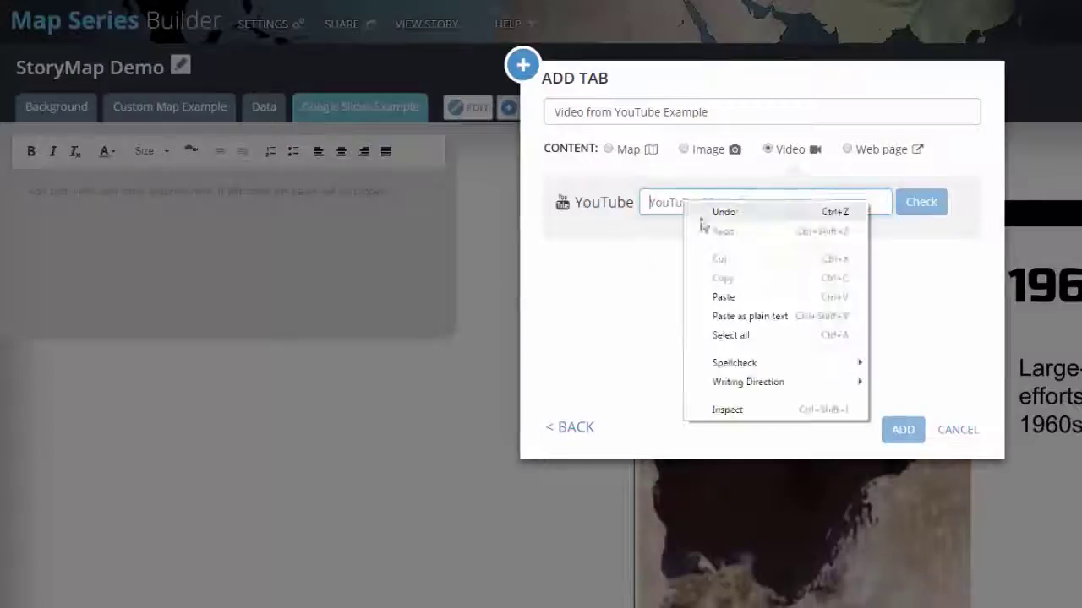
left_click(722, 294)
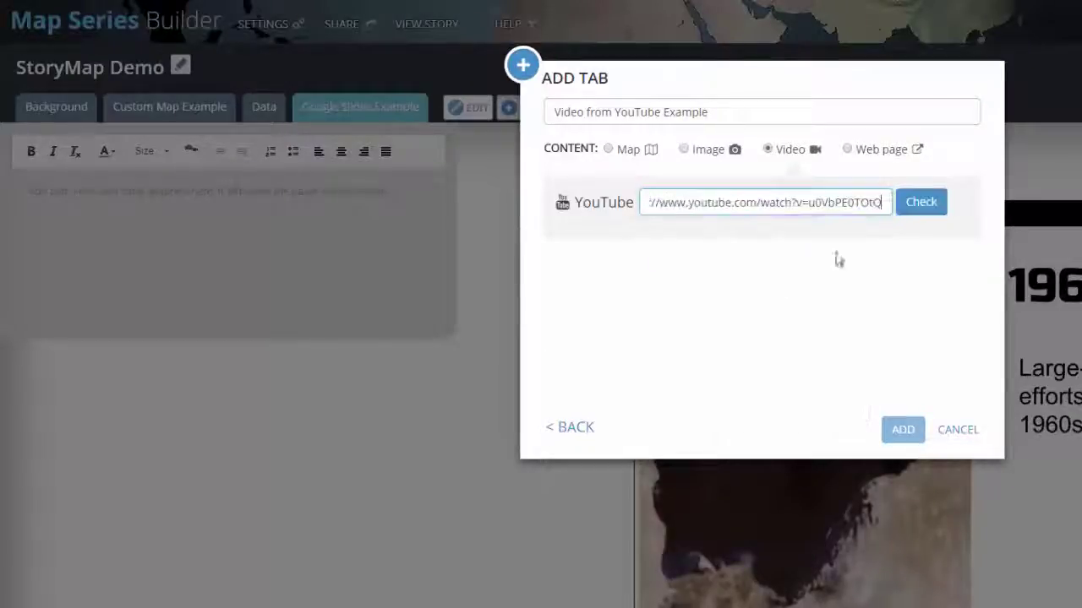
left_click(921, 203)
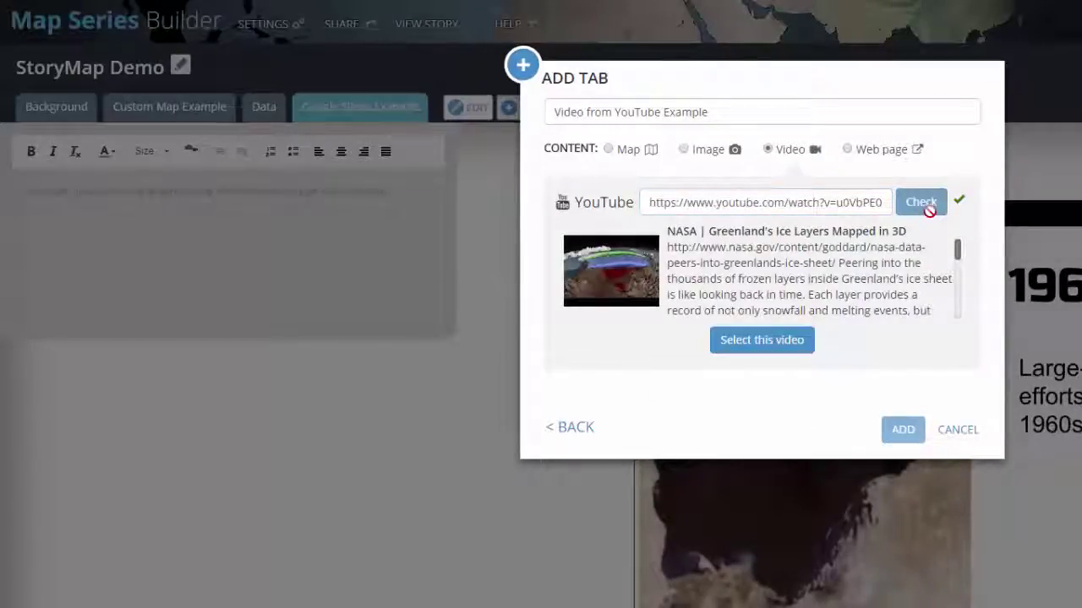
left_click(785, 341)
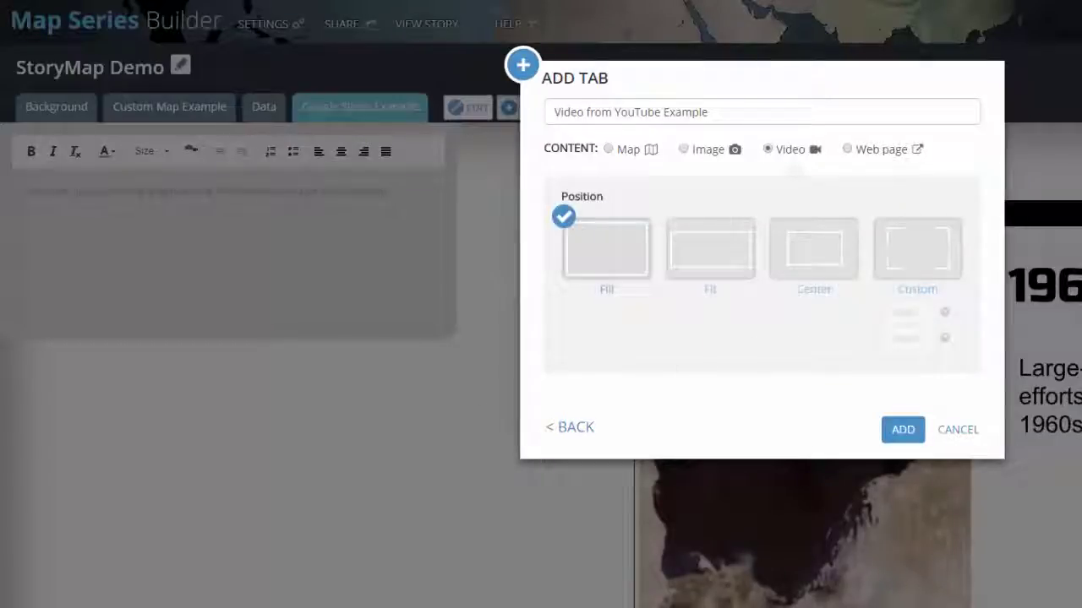
Step: Give the video a Custom position with width 900 and height 600, and add the tab
left_click(896, 252)
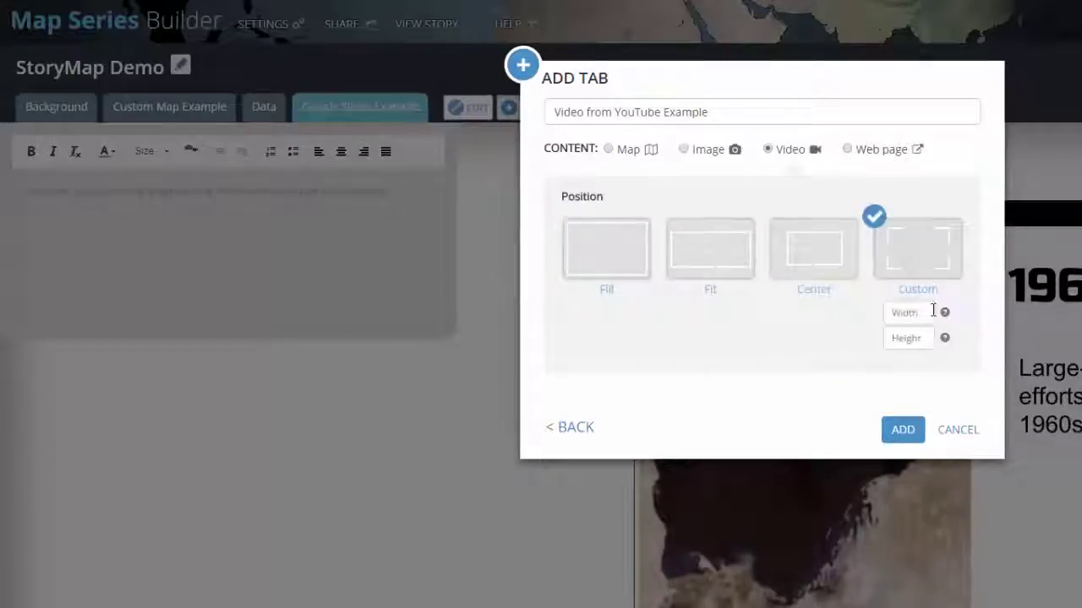
type("900")
key("Tab")
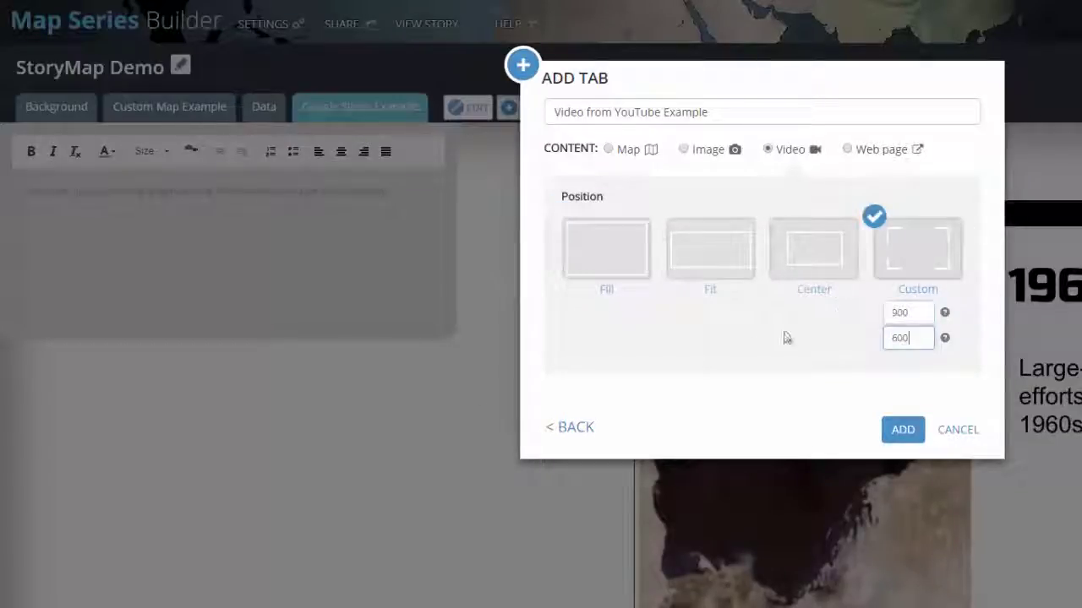
left_click(901, 431)
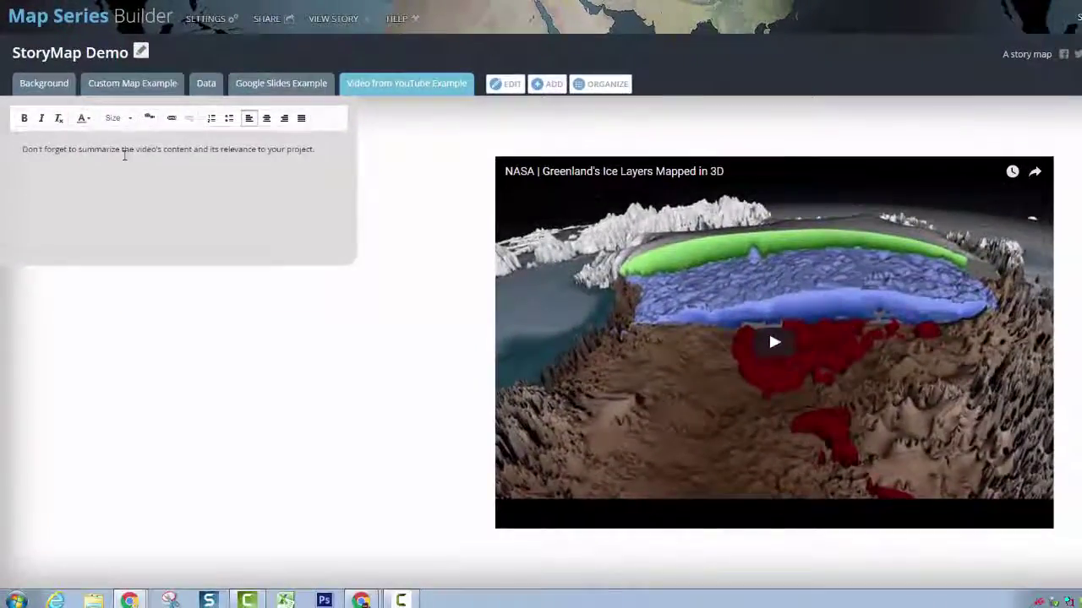
Step: Set the reminder text in the Video from YouTube Example tab's text panel to size 24
triple_click(116, 149)
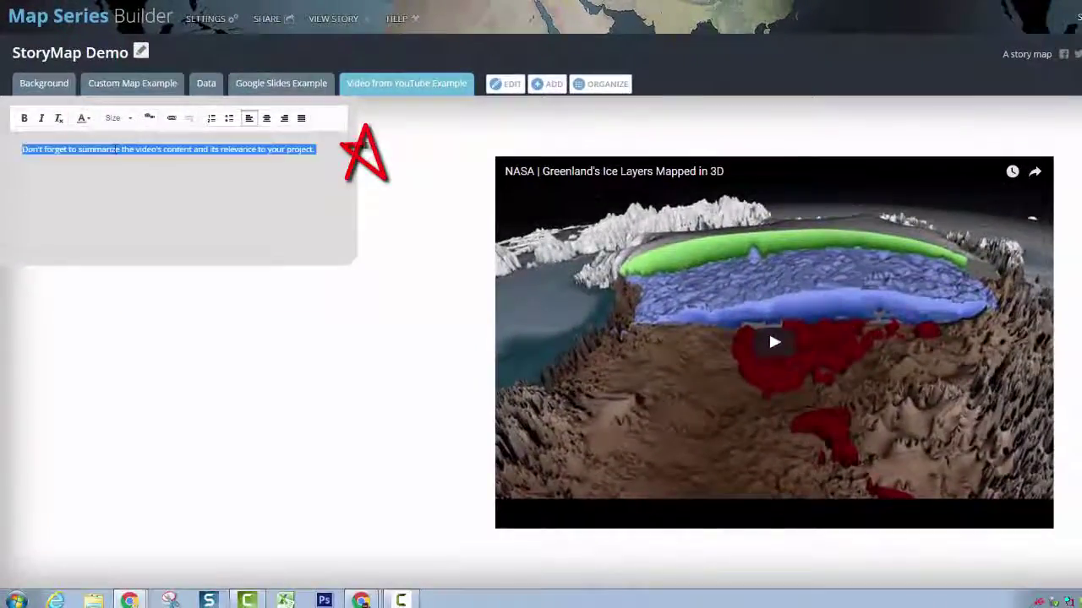
left_click(118, 118)
left_click(135, 227)
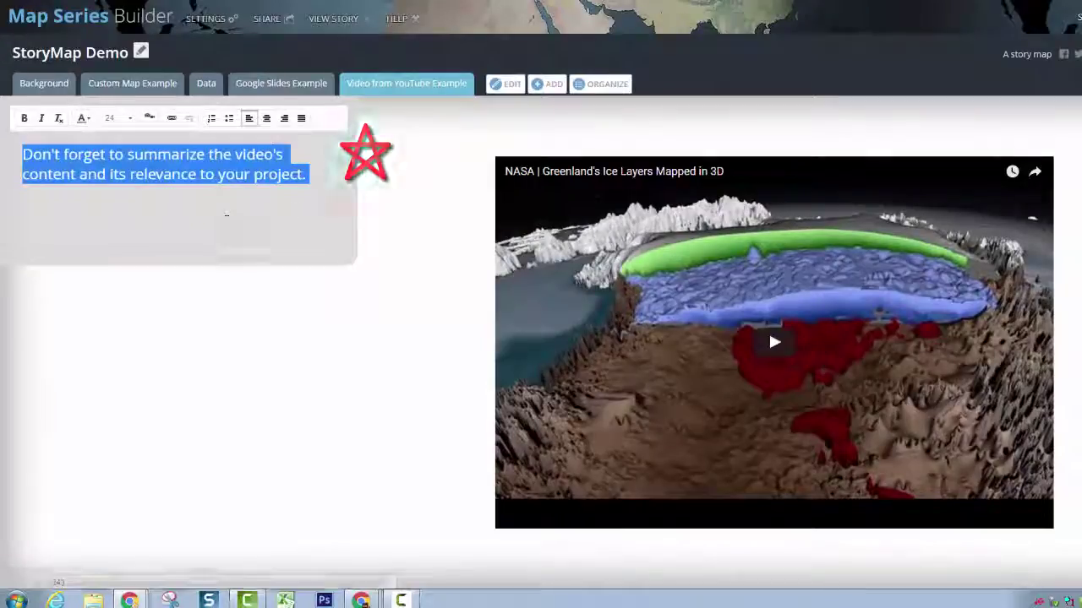
left_click(317, 174)
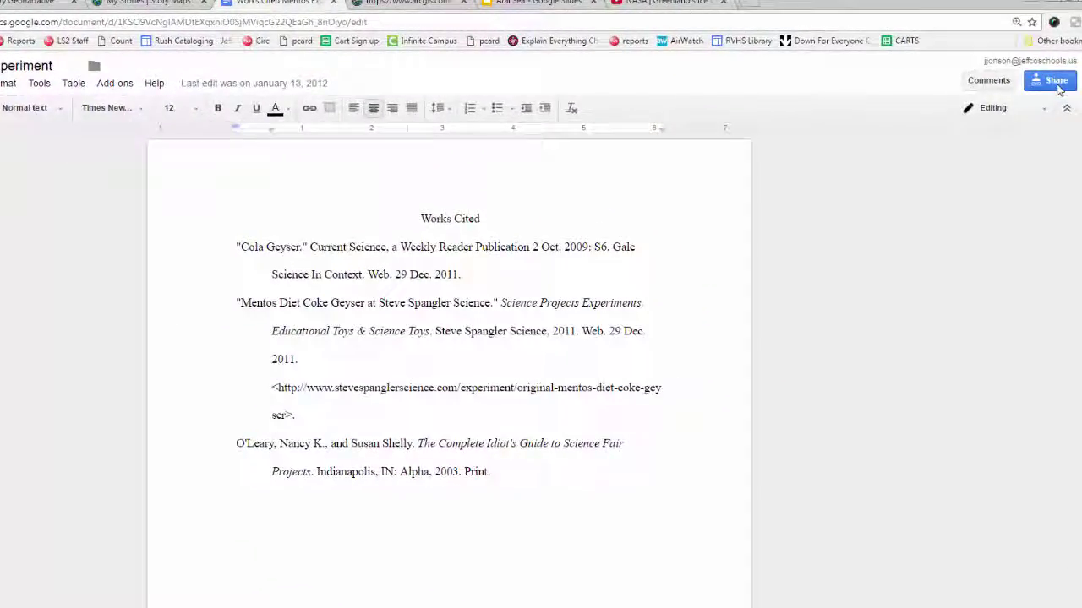
Step: Open the sharing settings of the Works Cited document in Google Docs and copy its sharing link
left_click(1057, 84)
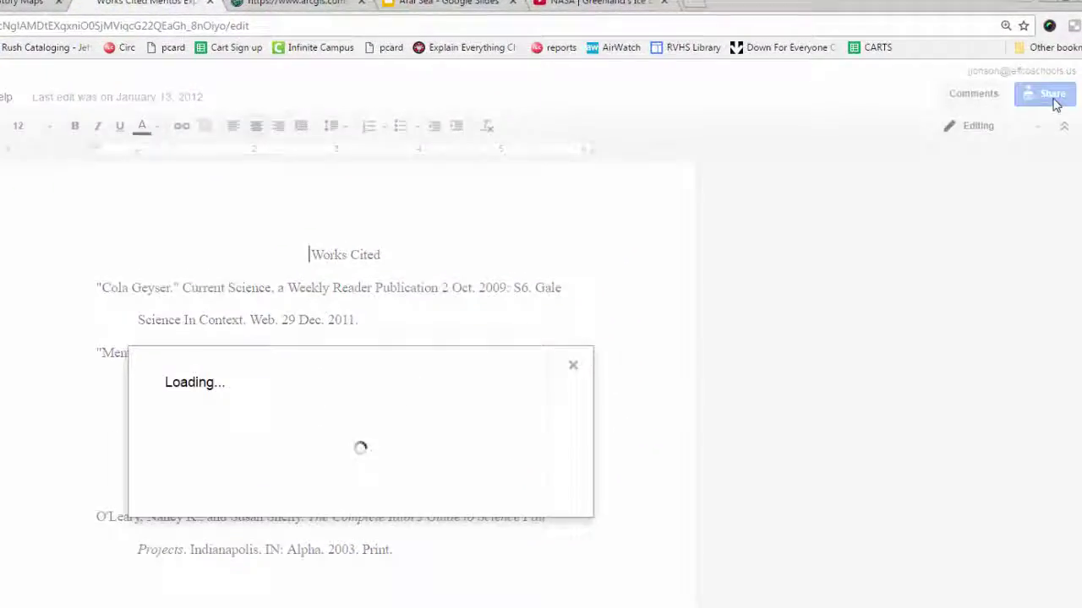
left_click(503, 359)
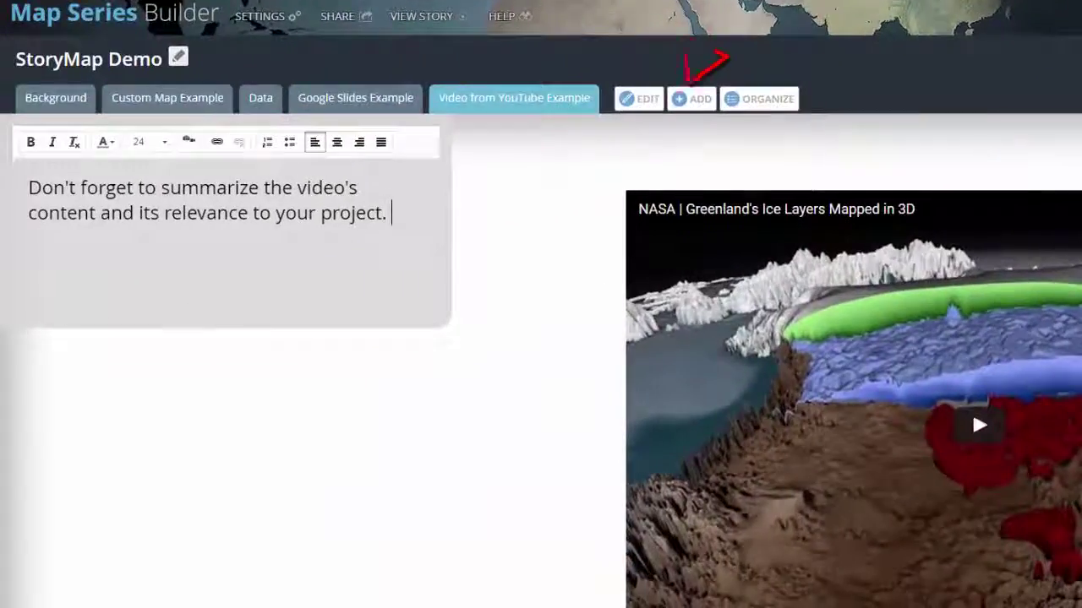
Step: Add a story map tab titled Works Cited with web page content from the document's sharing link, keeping the Fill position
left_click(509, 130)
type("Works Cited")
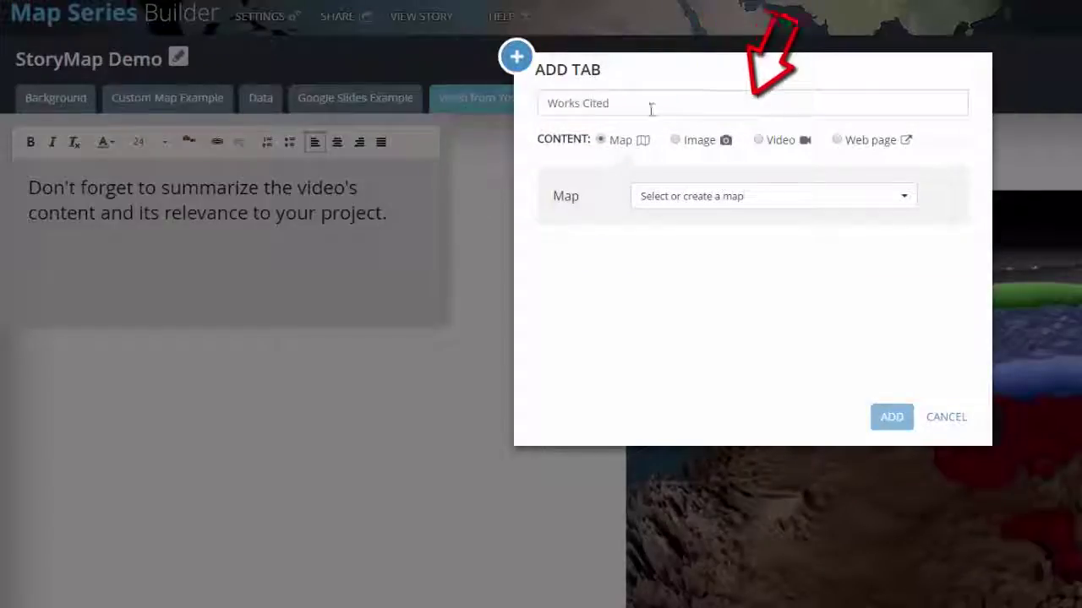
left_click(838, 140)
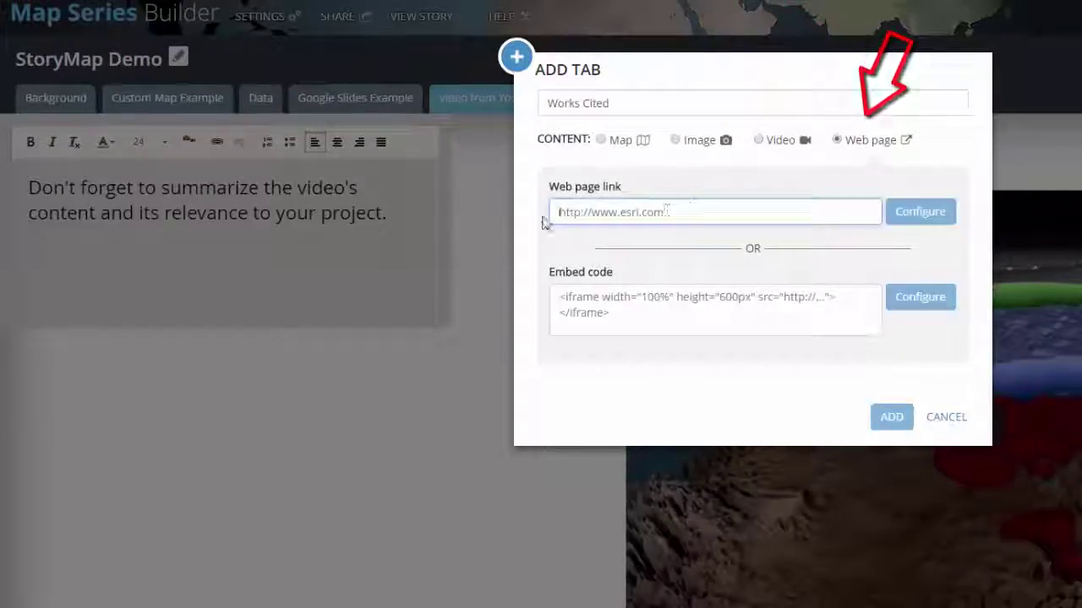
right_click(568, 213)
left_click(617, 301)
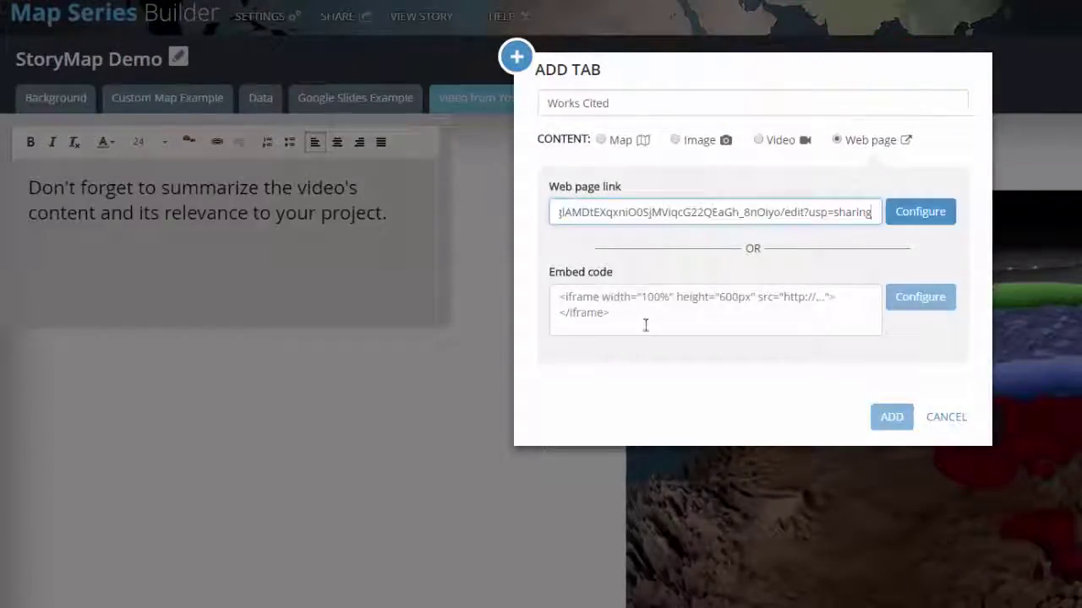
left_click(929, 212)
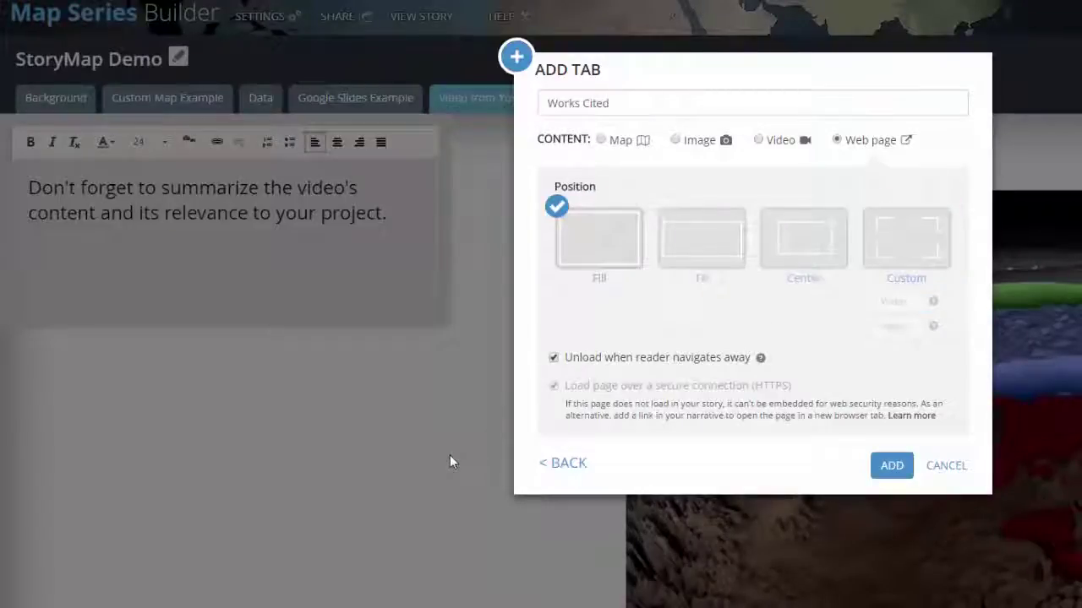
left_click(892, 466)
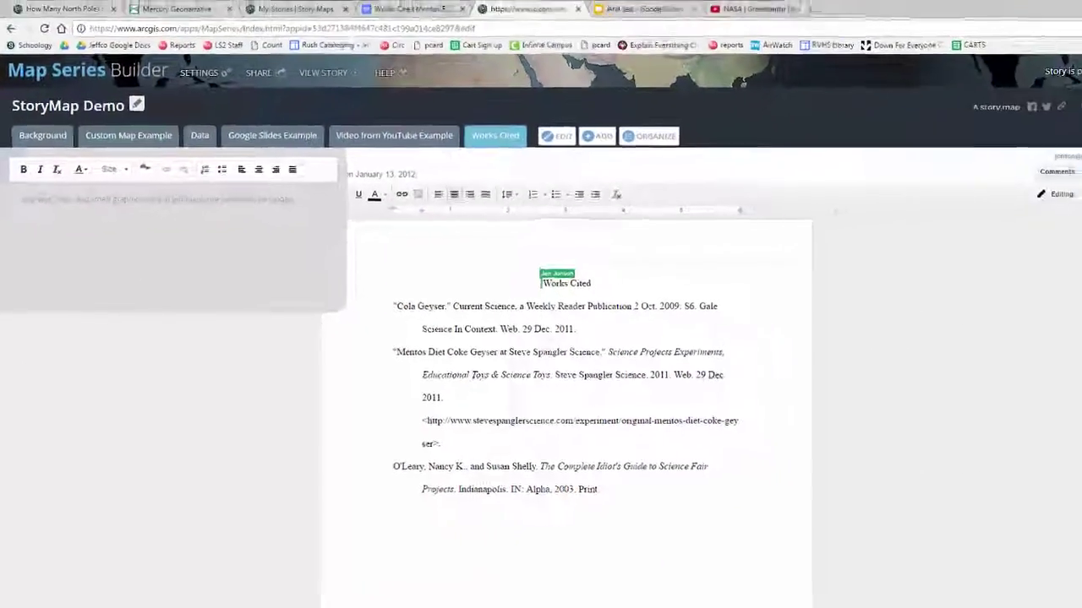
Step: Switch to the Down to the Last Drop - Aral Sea story map window, shift its swipe divider slightly, and copy its web address
left_click(345, 606)
left_click(348, 589)
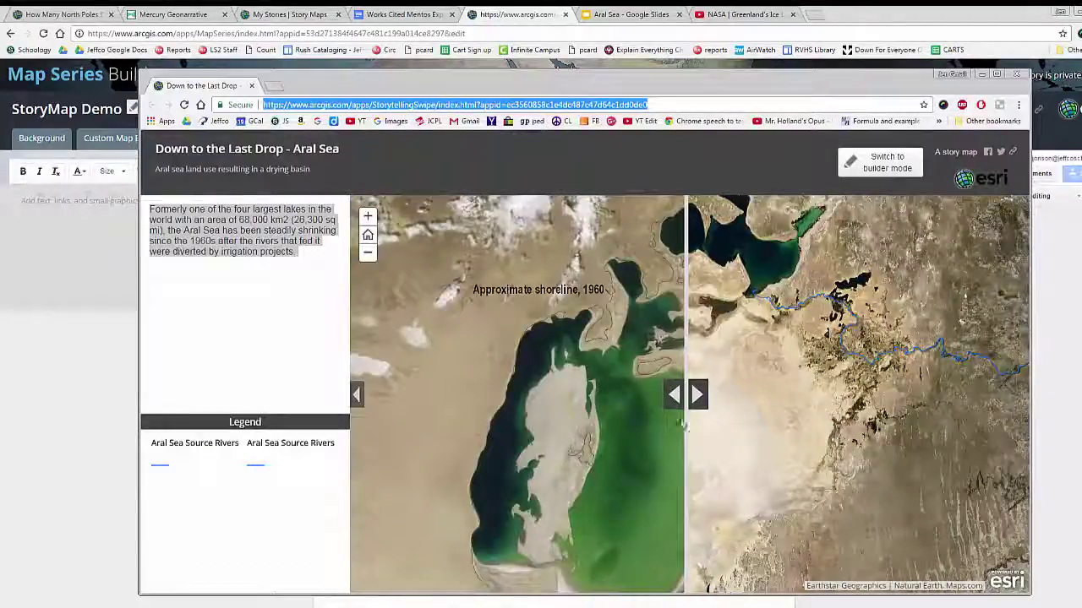
left_click_drag(684, 426, 661, 415)
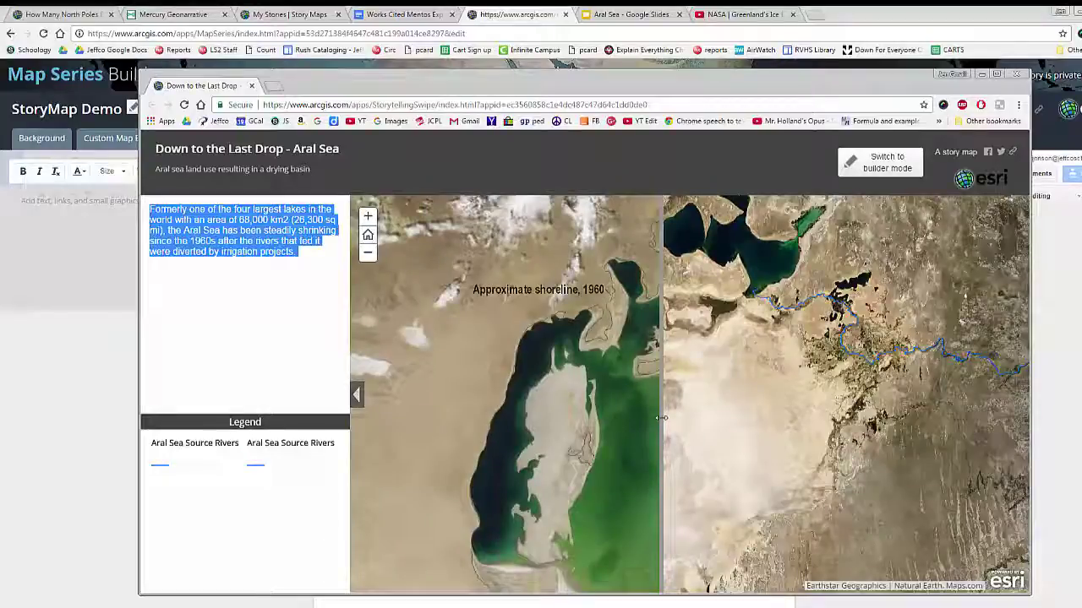
left_click(495, 105)
right_click(495, 105)
left_click(511, 147)
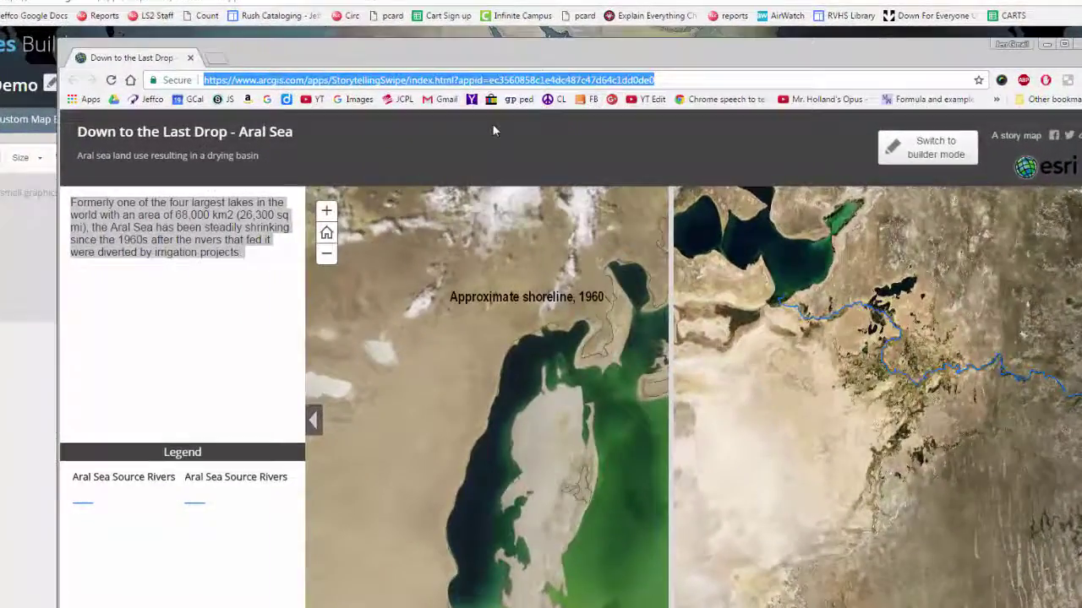
Step: Add a story map tab titled Aral Sea Before & After with web page content from the copied story map address, and shift its swipe divider slightly
left_click(1046, 44)
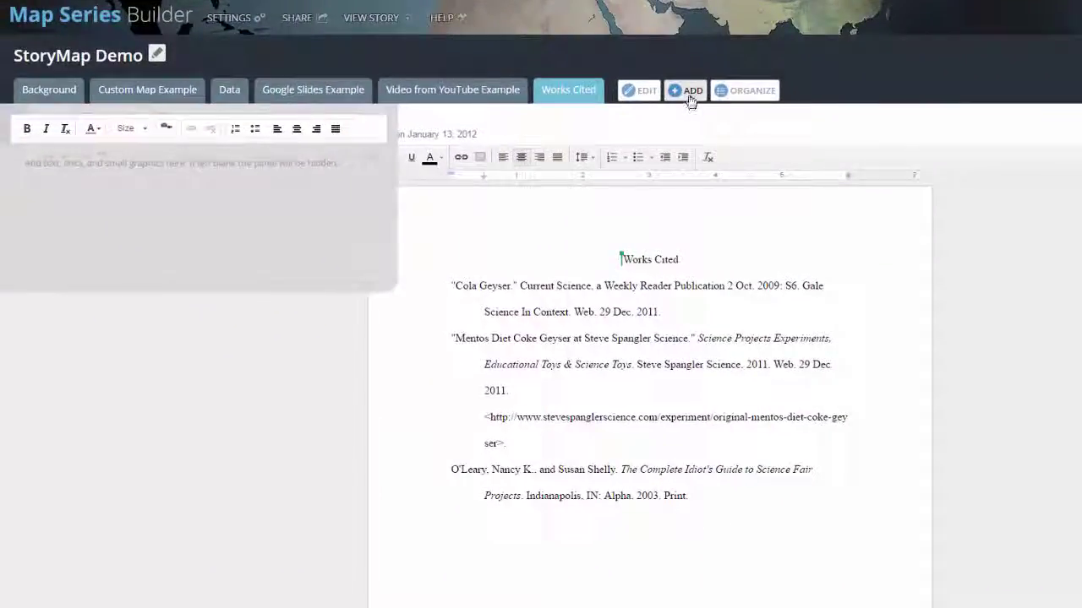
left_click(688, 90)
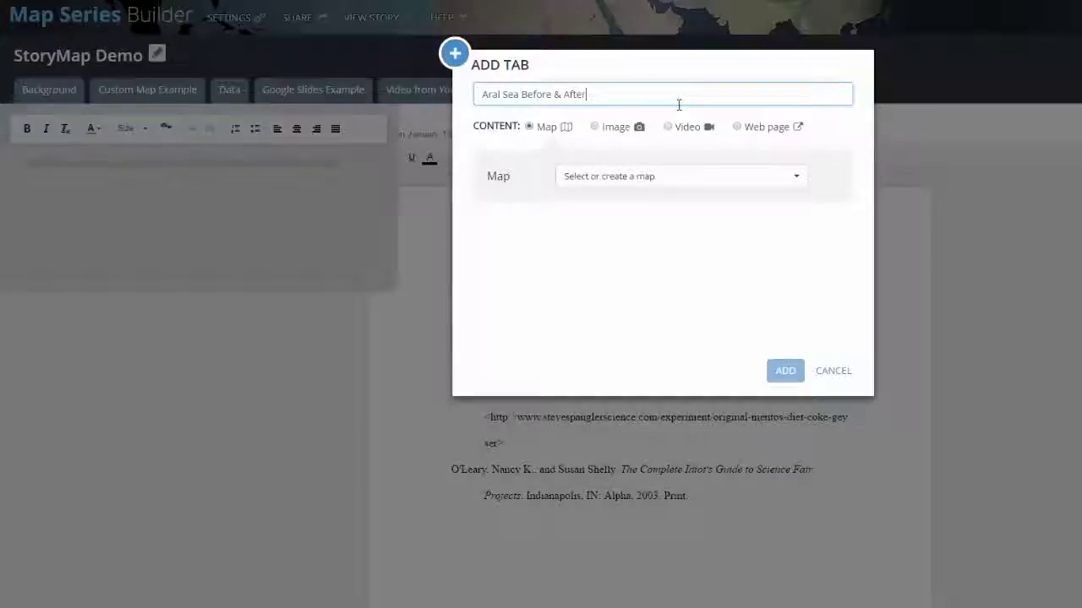
left_click(737, 126)
right_click(610, 185)
left_click(634, 265)
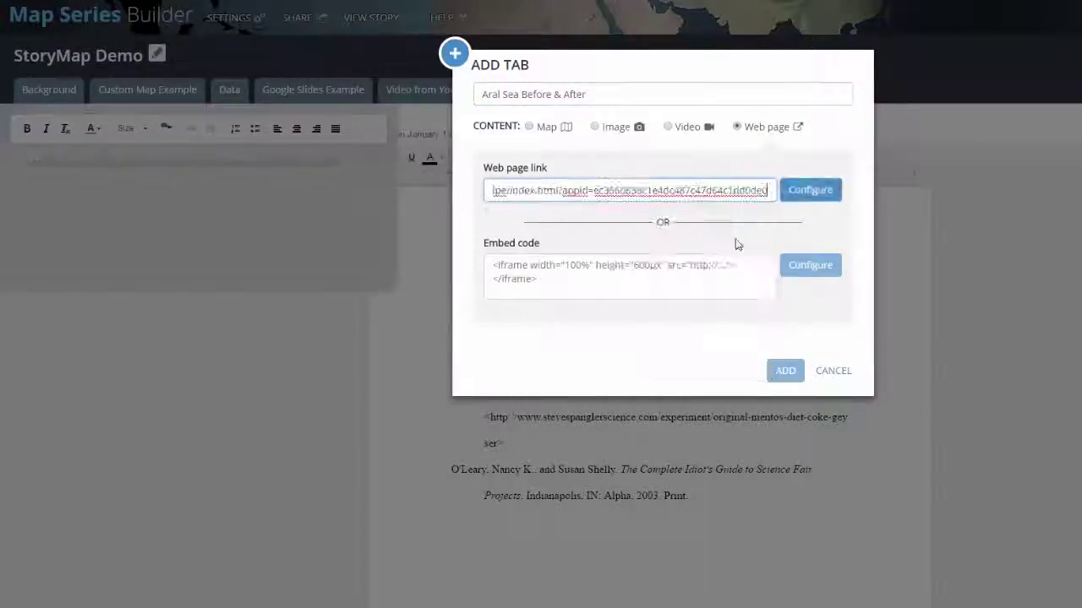
left_click(811, 190)
left_click(785, 413)
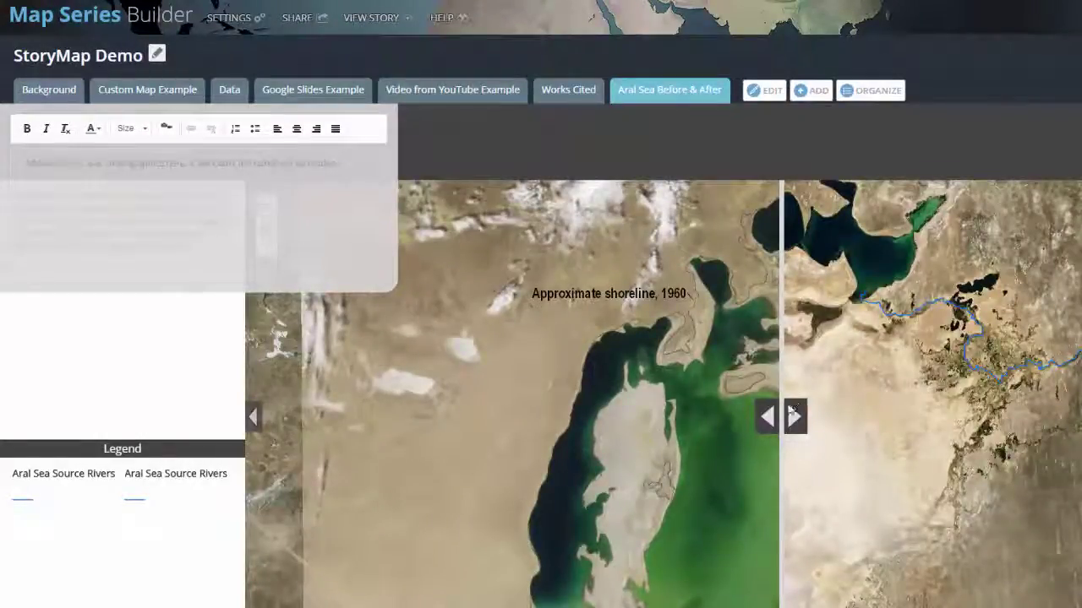
left_click_drag(792, 411, 737, 427)
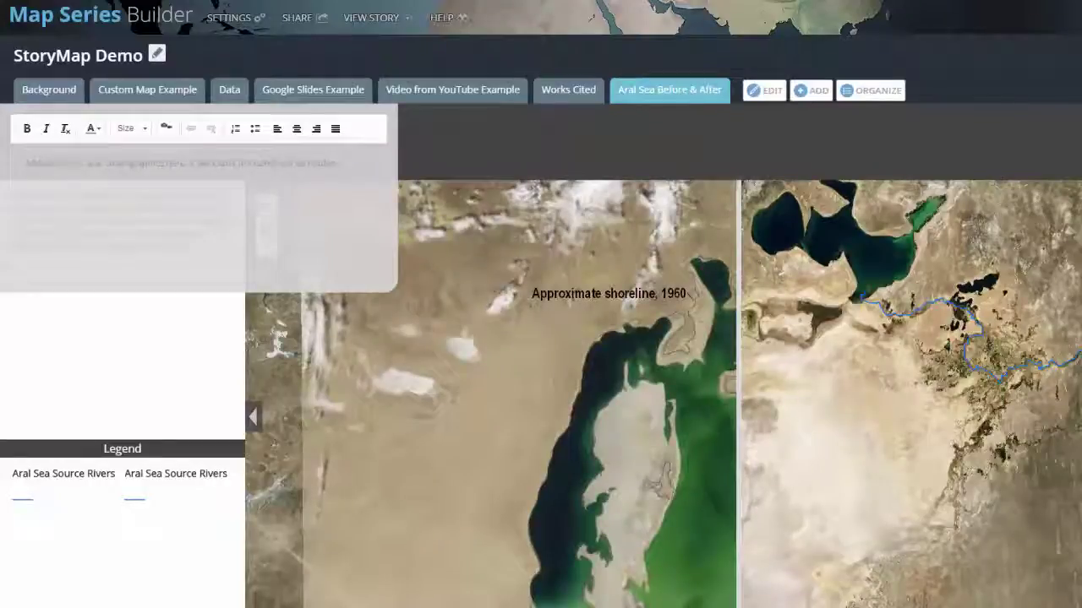
Step: Paste the Aral Sea description into the Aral Sea Before & After tab's text panel and format it bold at size 22
left_click(133, 213)
key("ctrl+v")
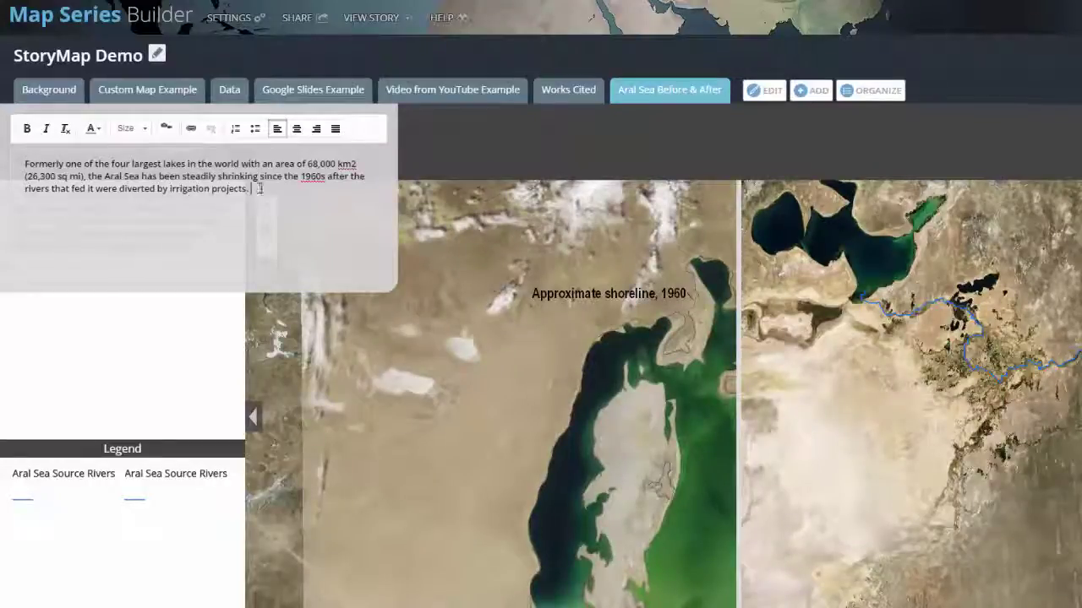
key("ctrl+a")
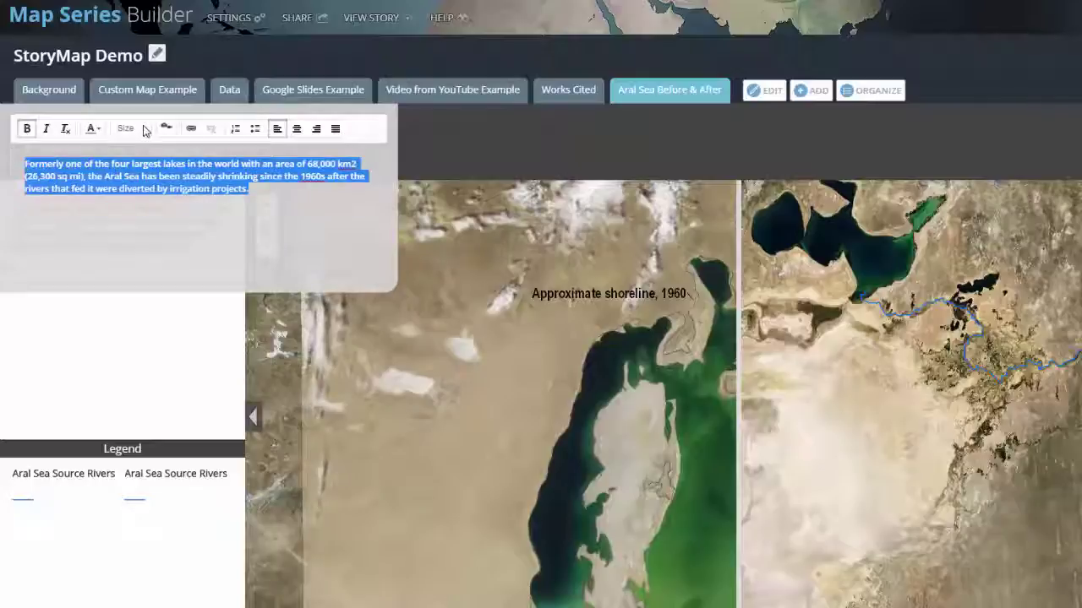
left_click(144, 128)
left_click(135, 227)
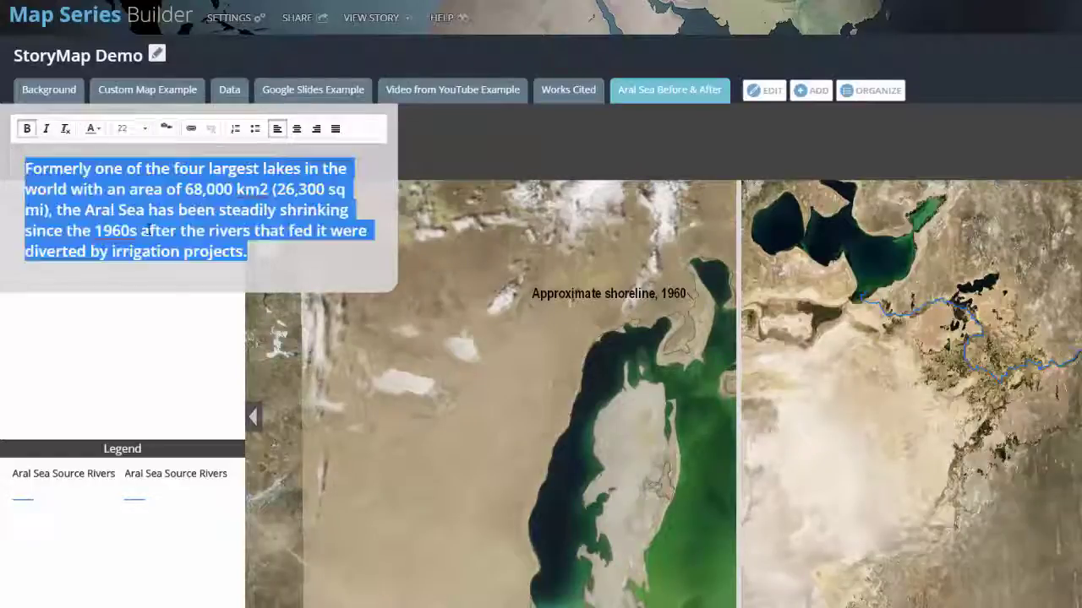
Step: Below the description, leave a blank line and add "Having trouble viewing the interactive graphic? Click here to open it in a new tab."
left_click(299, 269)
key("Return")
key("Return")
type("Having trouble viewing the intera")
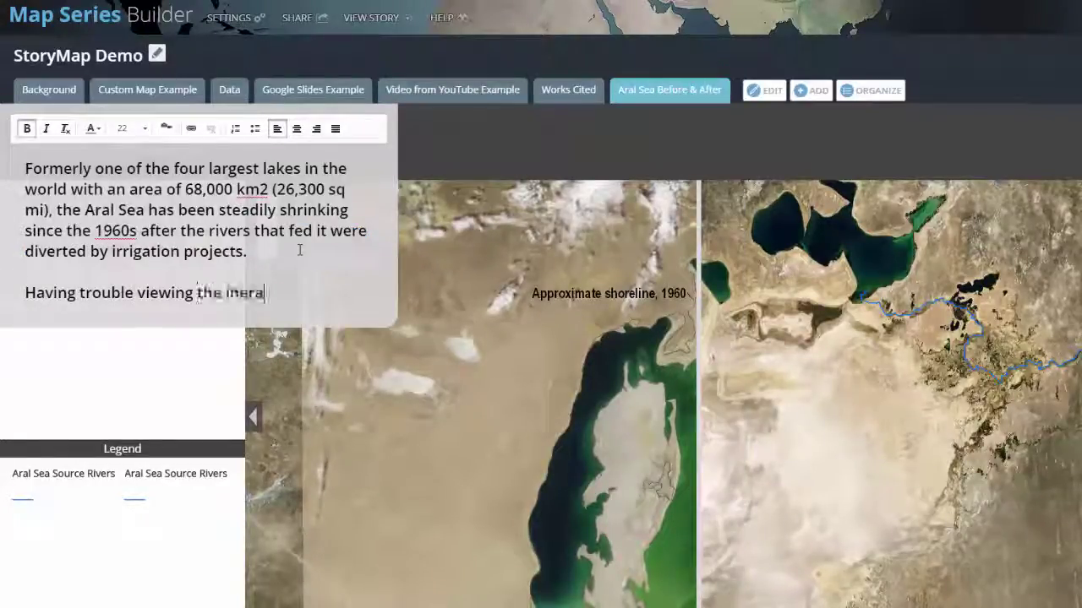
type("ctive graphic? Click here to open it in a new tab.")
Step: Turn "Click here to open it in a new tab." into a link with the clipboard content pasted as its URL, and save the story
left_click_drag(277, 292, 26, 292)
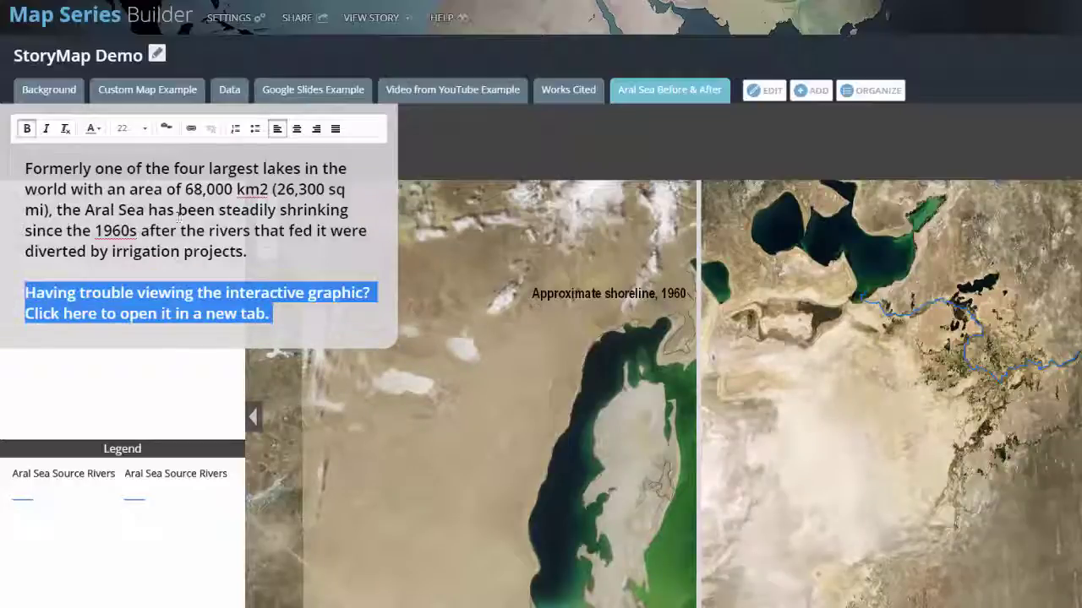
left_click_drag(272, 314, 29, 326)
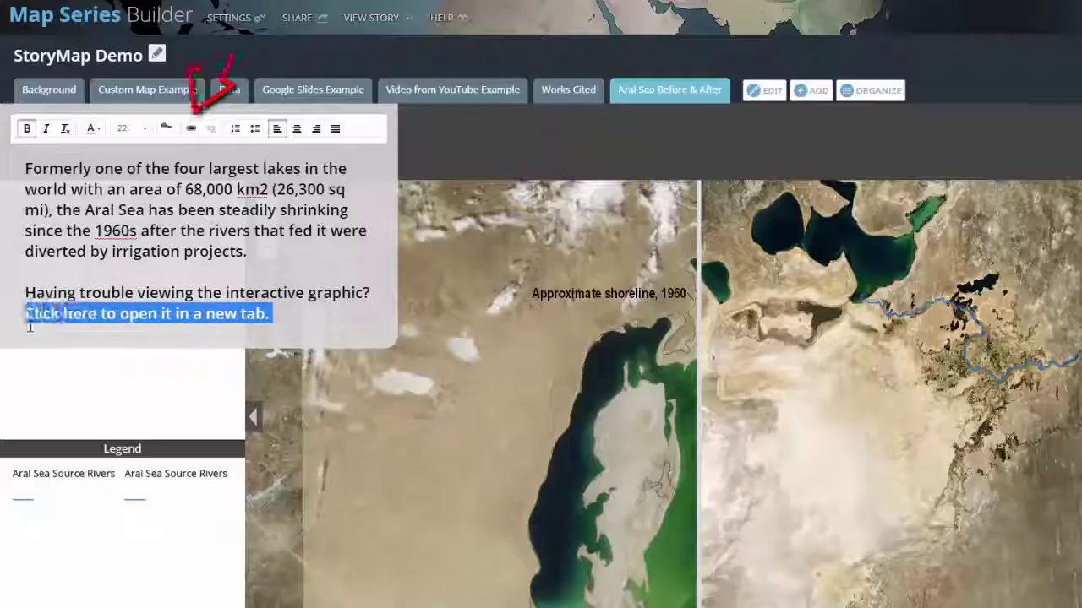
left_click(191, 128)
key("ctrl+v")
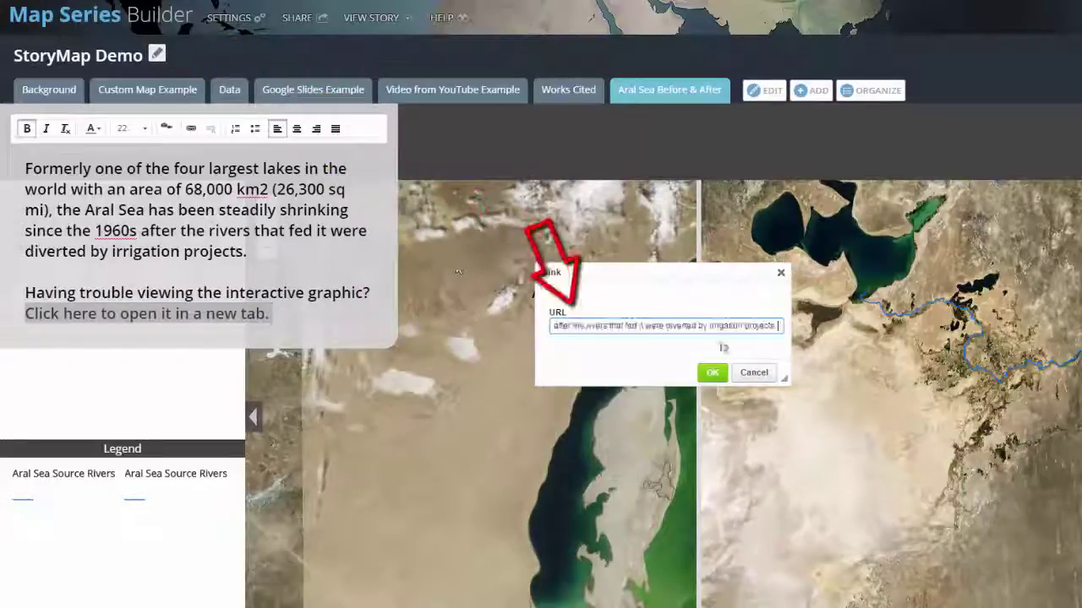
left_click(712, 373)
left_click(355, 315)
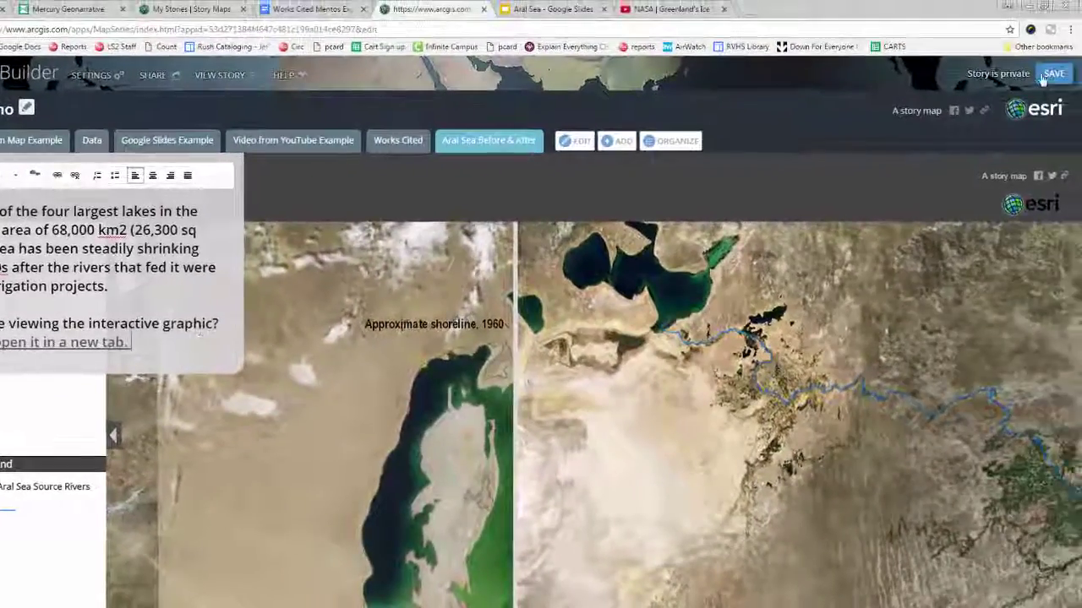
left_click(1048, 75)
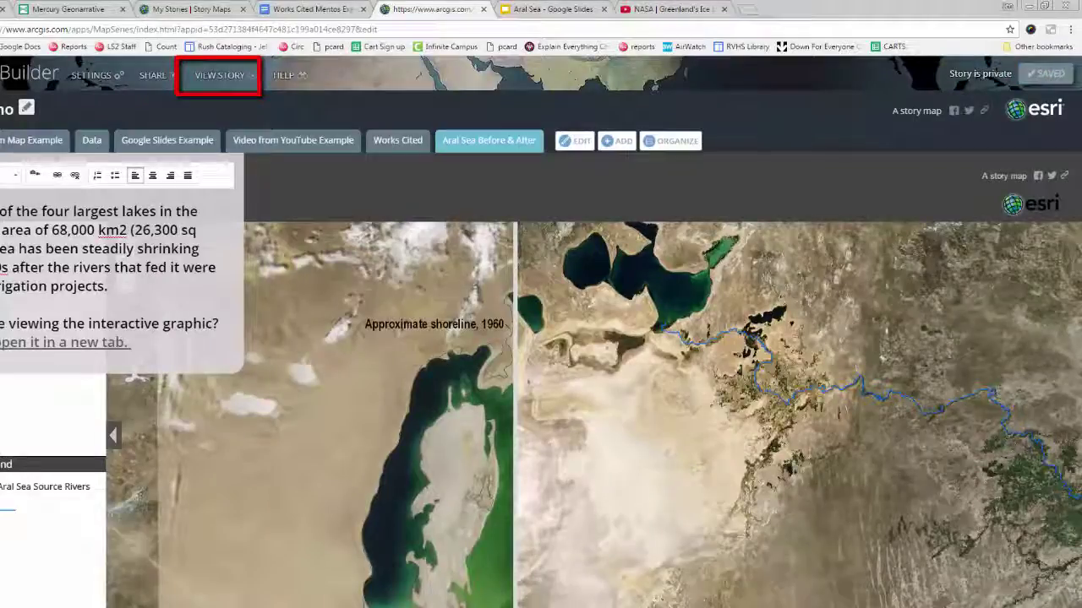
Step: View the story as readers see it, go through its tabs up to Aral Sea Before & After, and close the preview
left_click(220, 82)
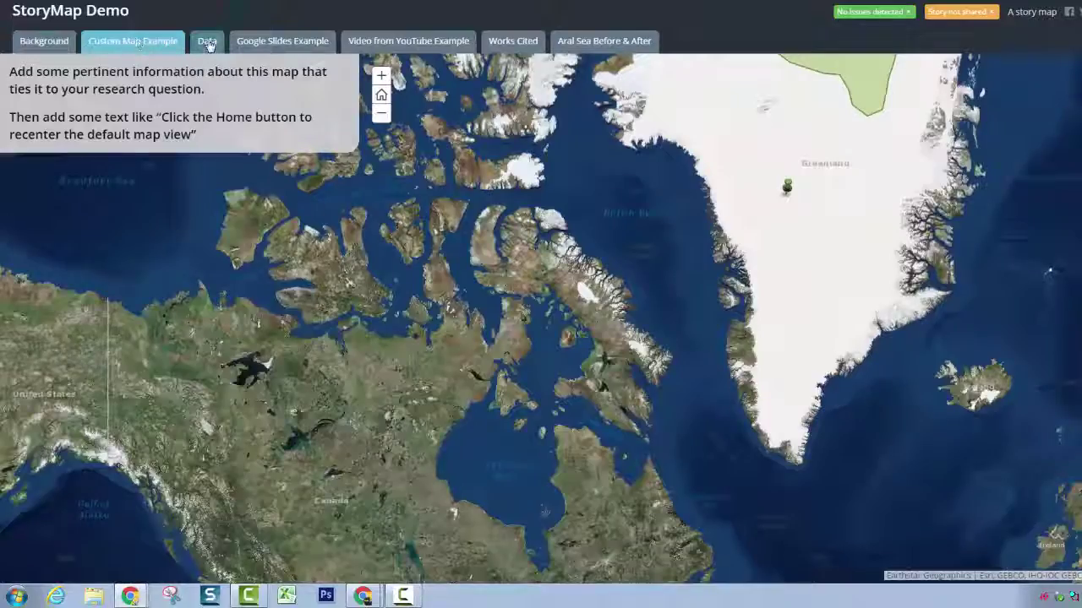
left_click(208, 44)
left_click(282, 42)
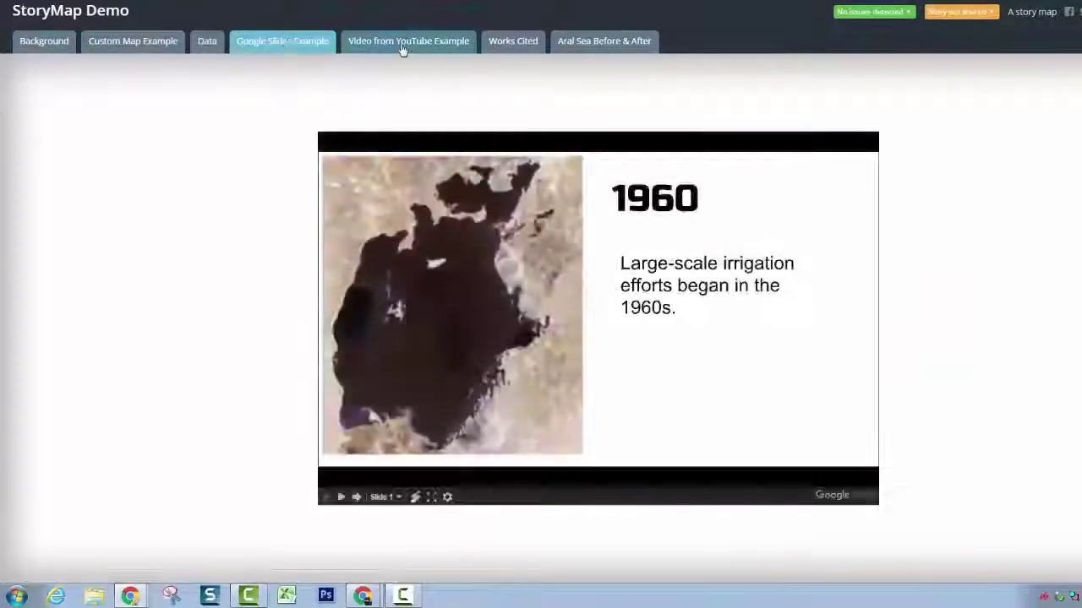
left_click(406, 44)
left_click(513, 44)
left_click(582, 48)
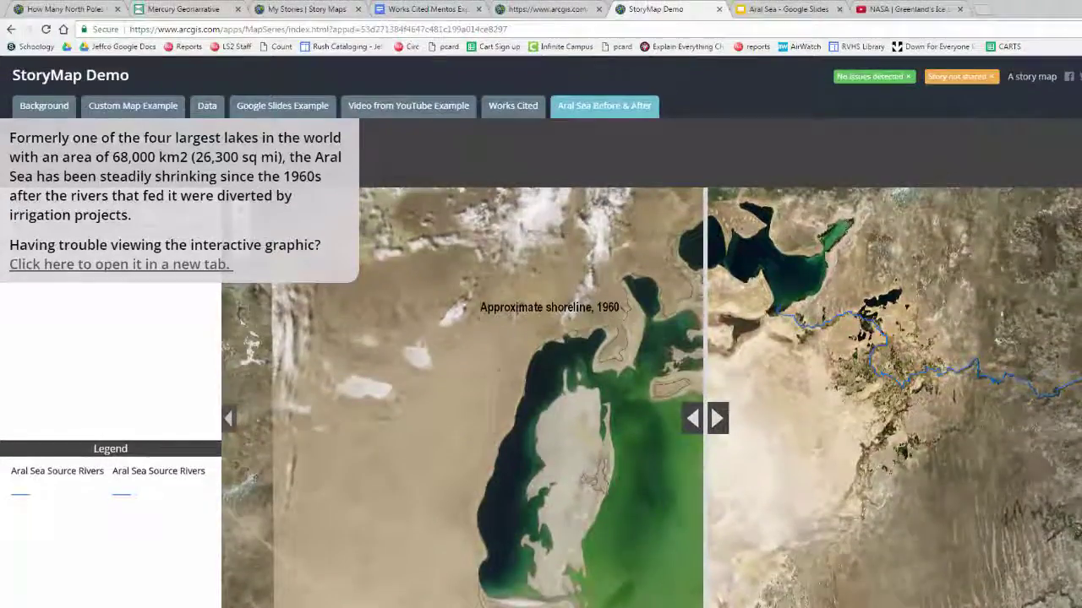
left_click(719, 12)
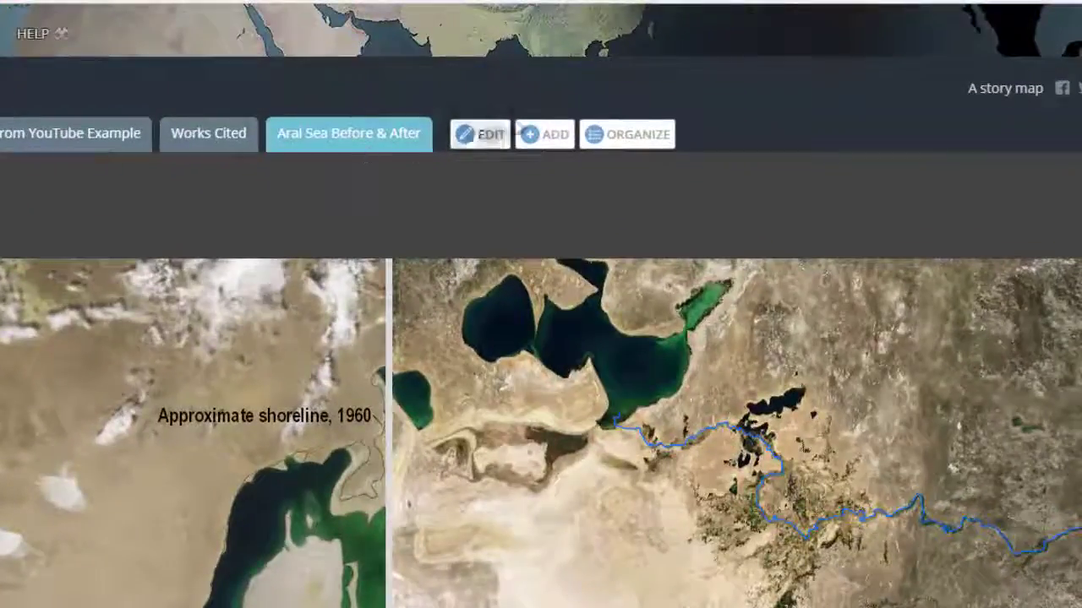
Step: Reorder the story's tabs so Aral Sea Before & After comes before Works Cited, apply the order, and save the story
left_click(611, 137)
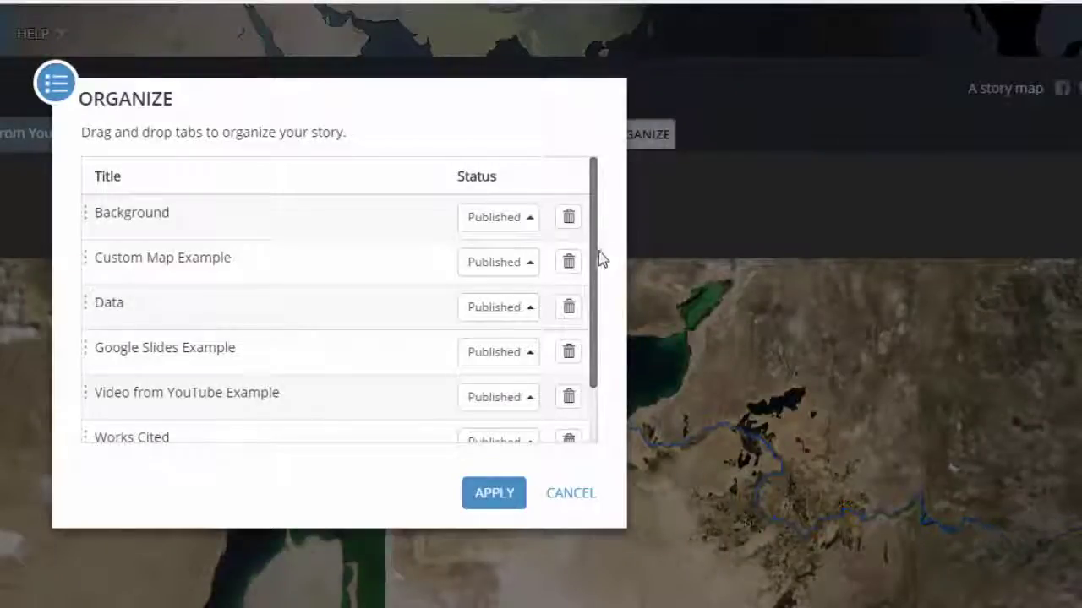
scroll(601, 259, "down", 2)
left_click_drag(85, 423, 91, 370)
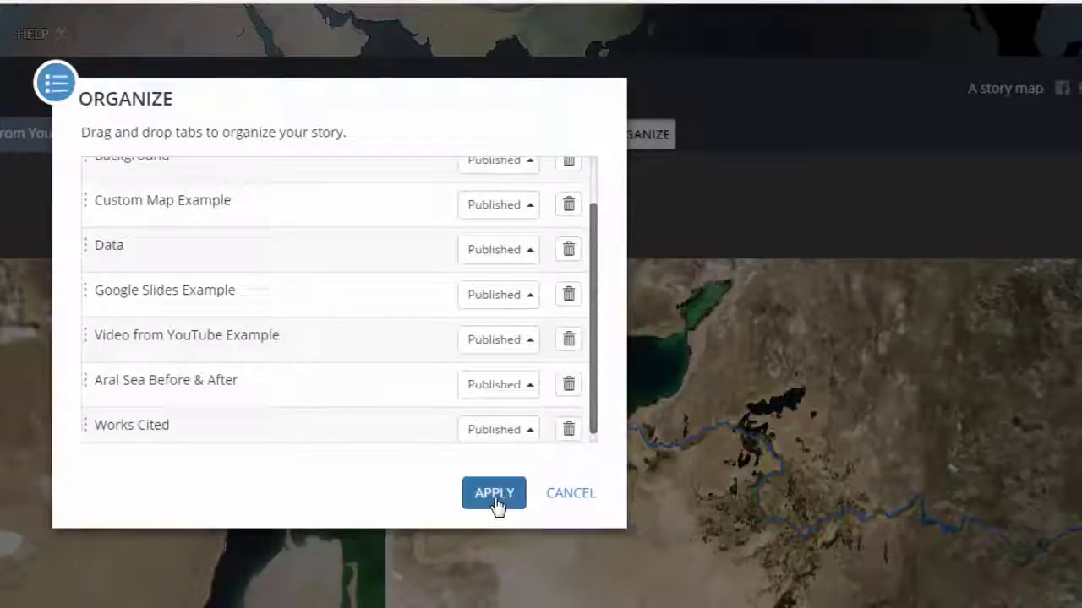
left_click(494, 495)
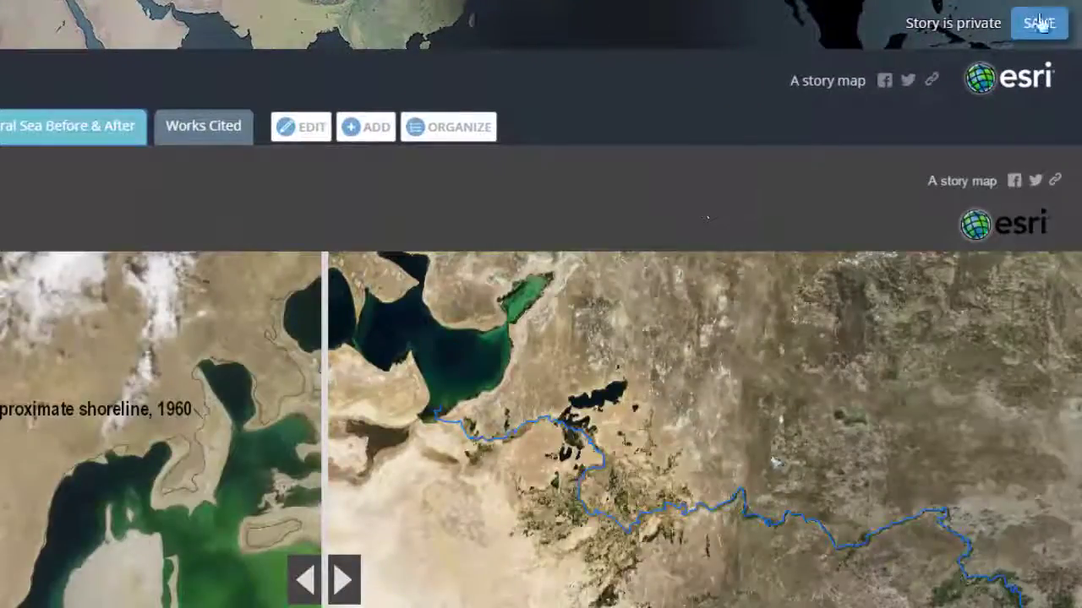
left_click(1041, 23)
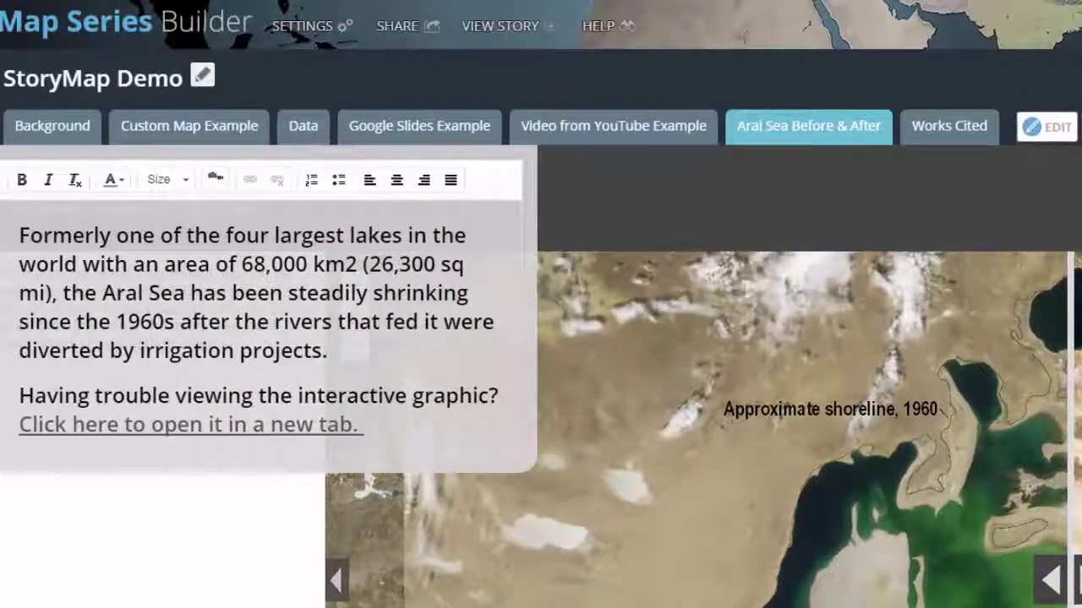
Step: Share the story publicly and copy its short link
left_click(408, 34)
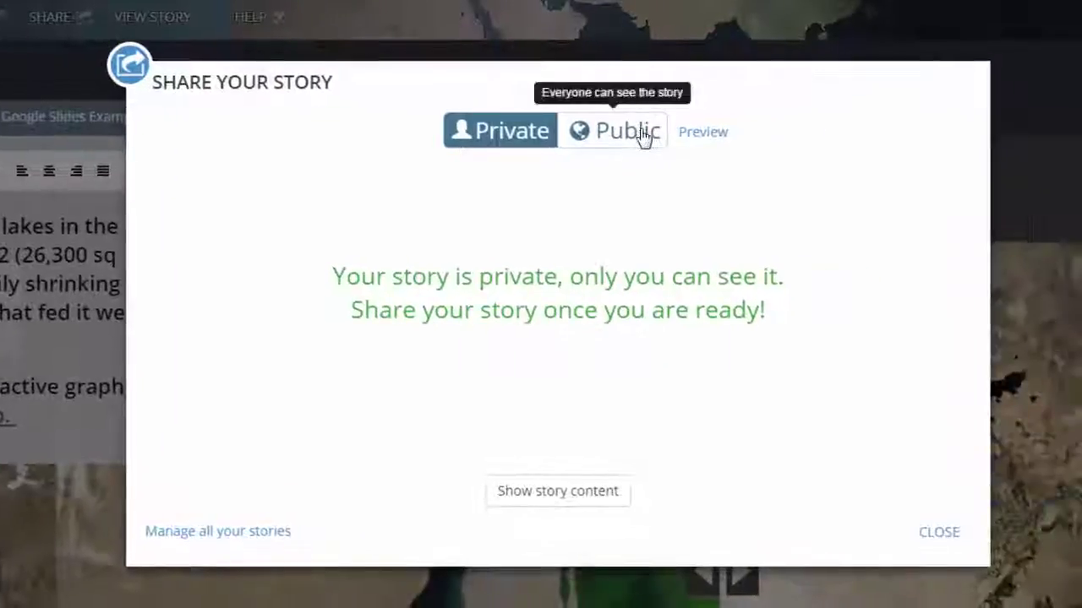
left_click(640, 133)
left_click(439, 310)
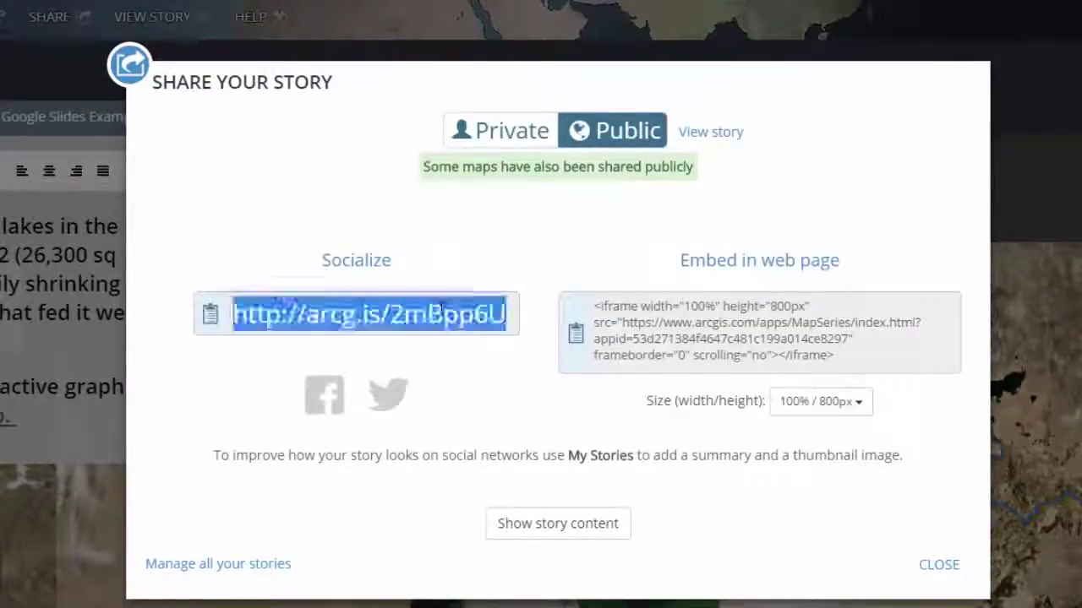
right_click(441, 310)
left_click(485, 328)
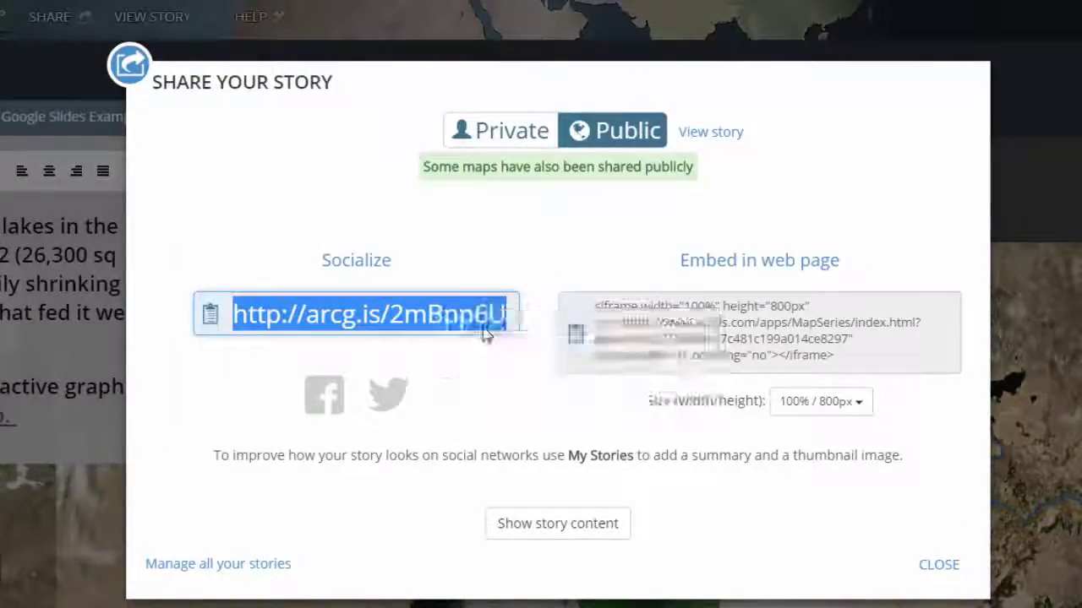